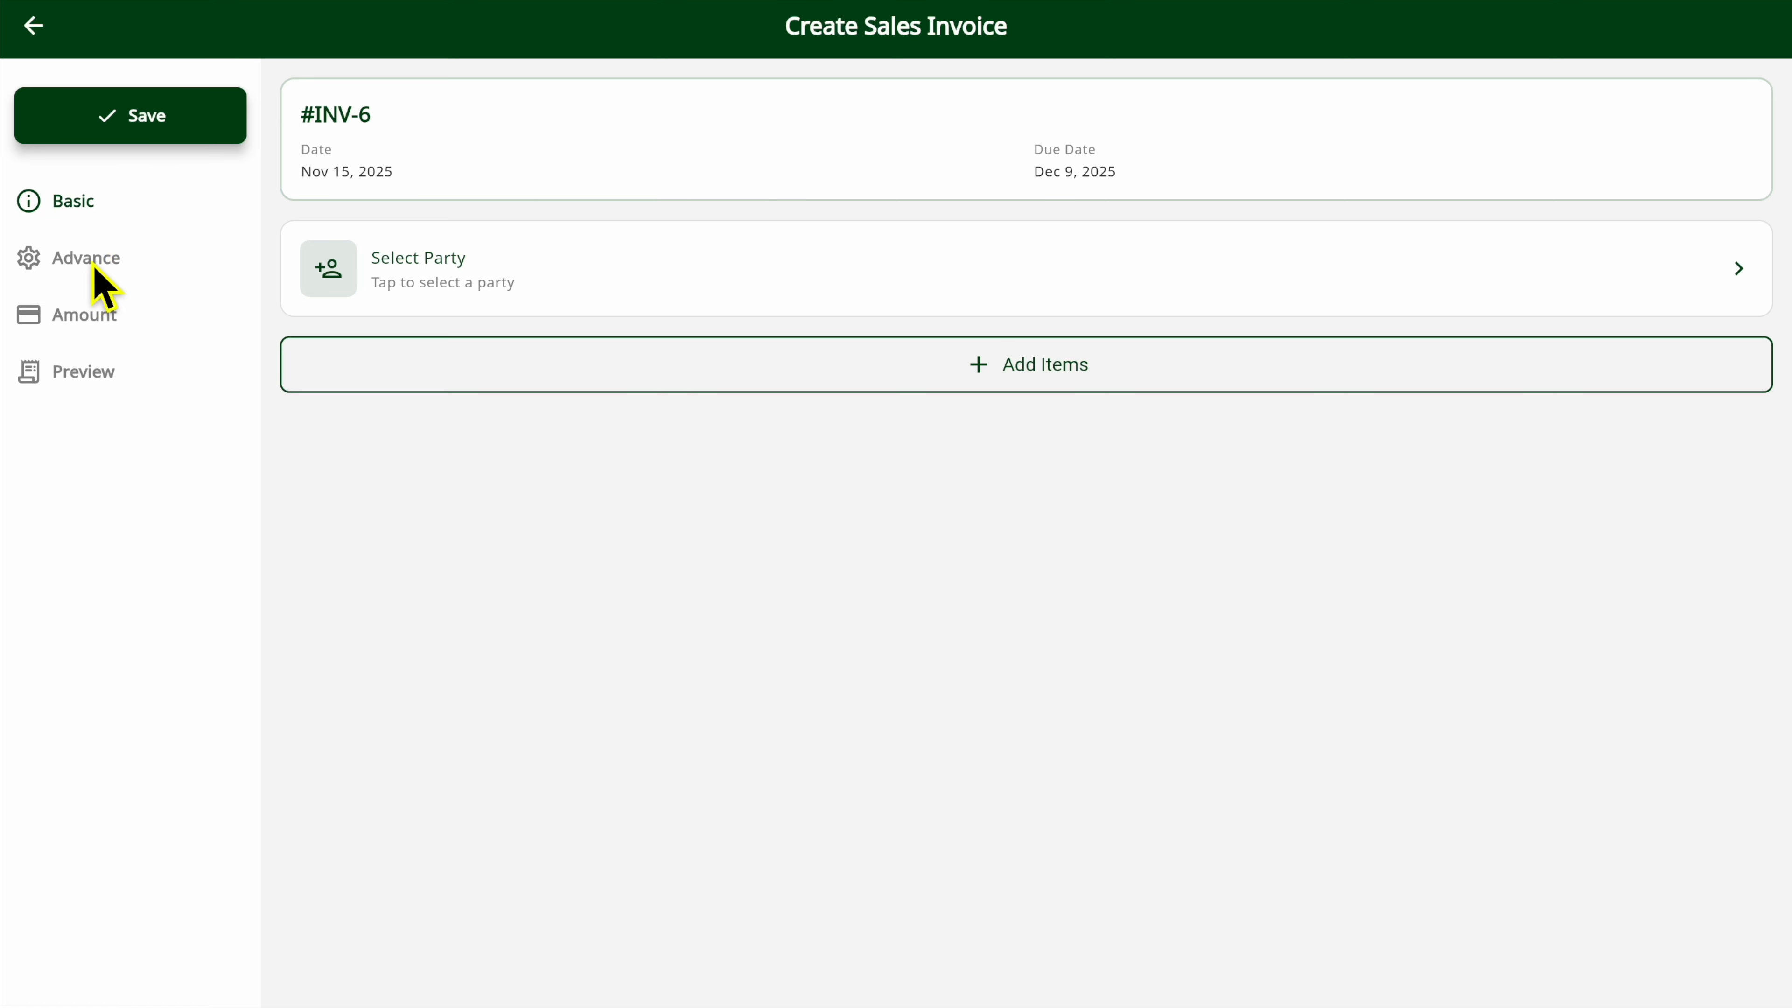
Review the new sales invoice's amount section and print preview, and return to the basic details.
click(109, 331)
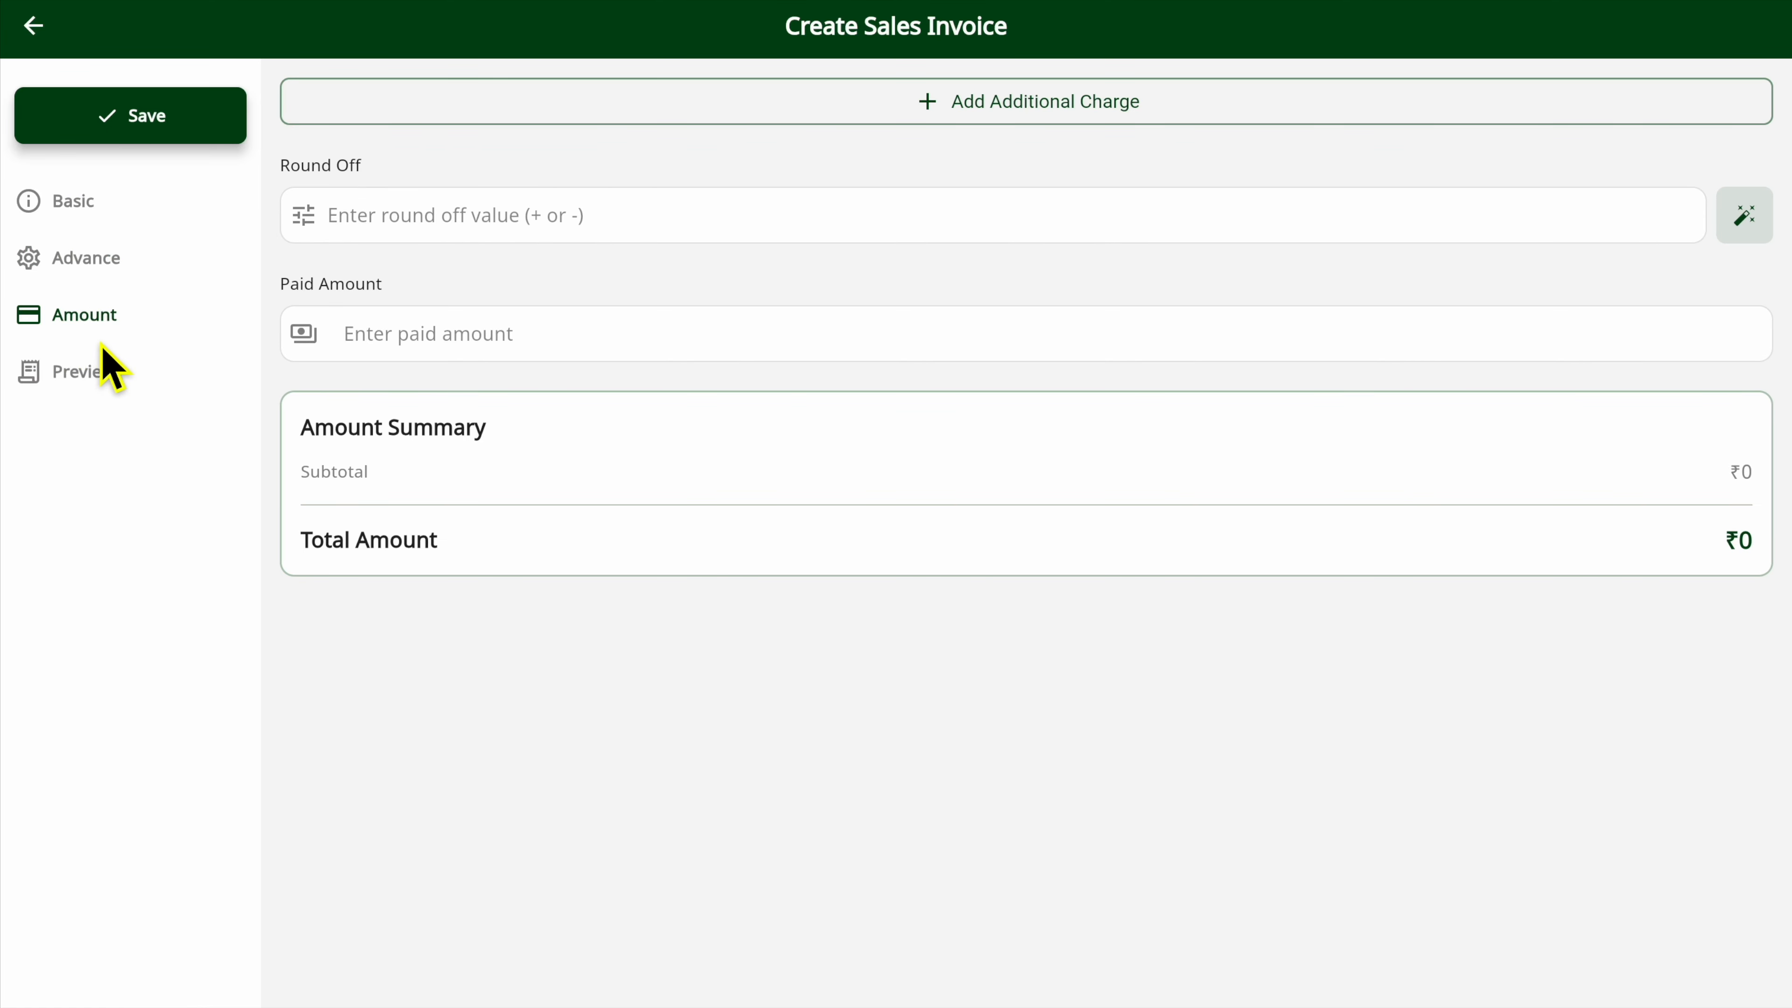
click(89, 380)
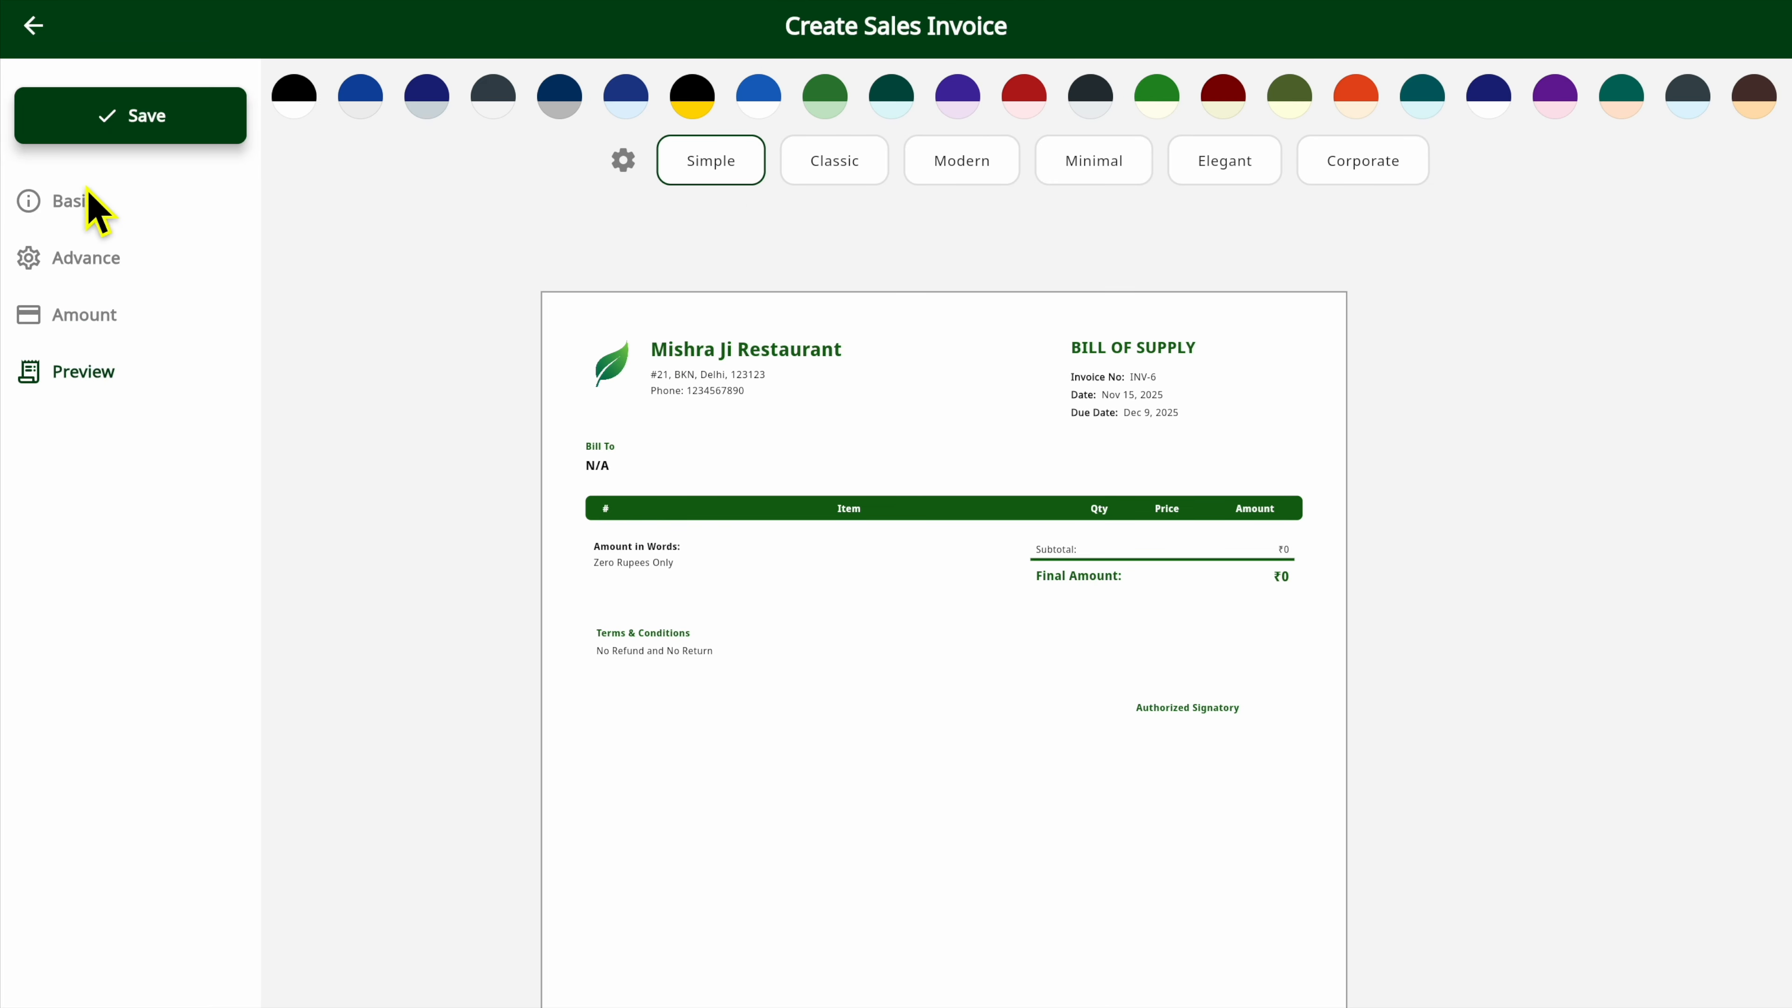
click(76, 204)
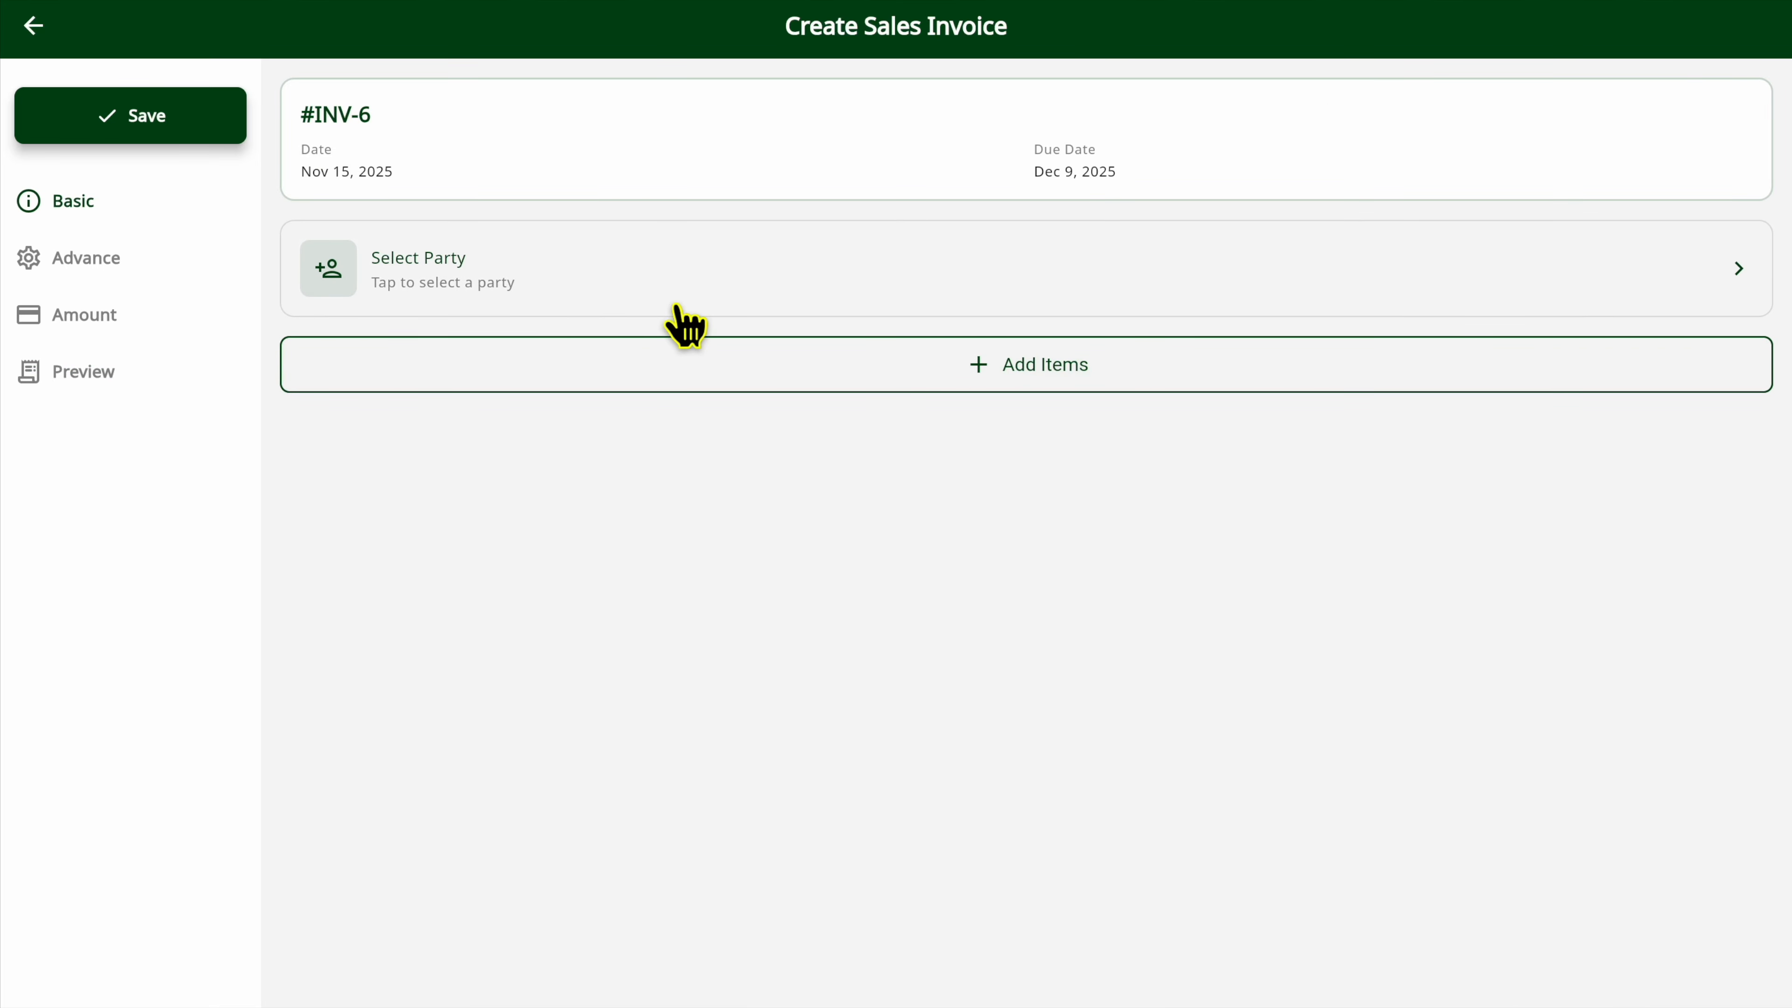
Create a new customer for the invoice by entering the party's name and phone number, and save it.
click(528, 282)
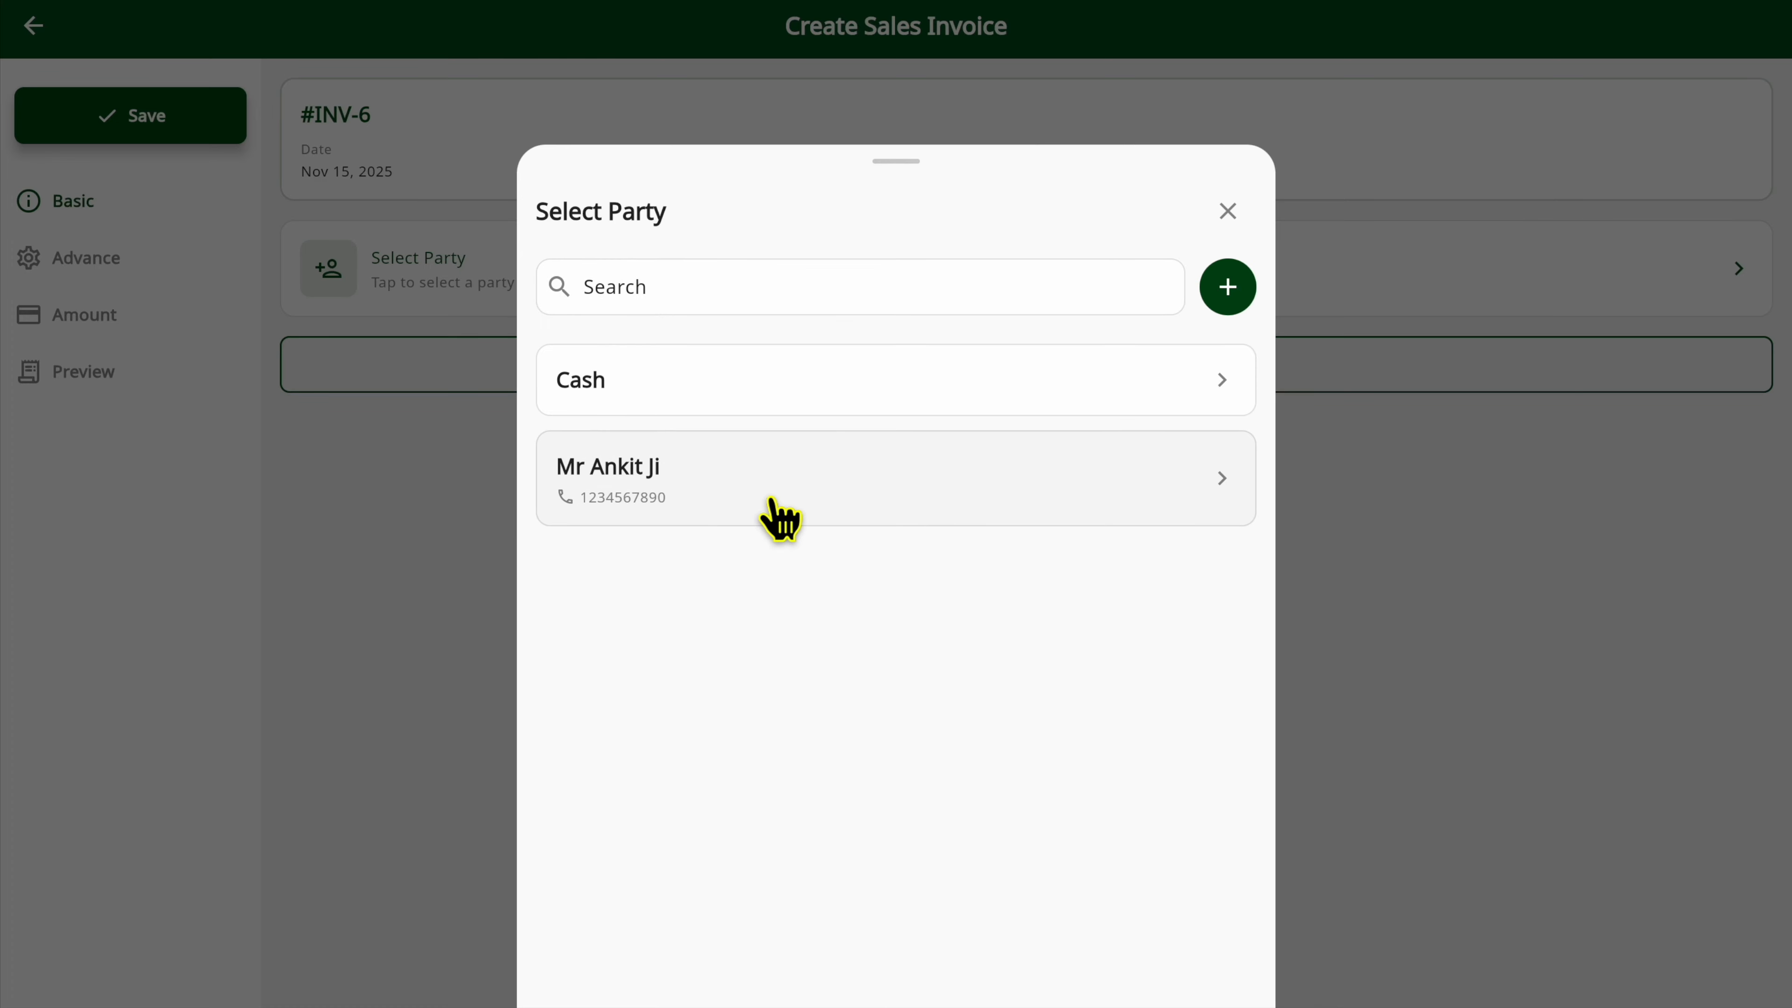
click(695, 303)
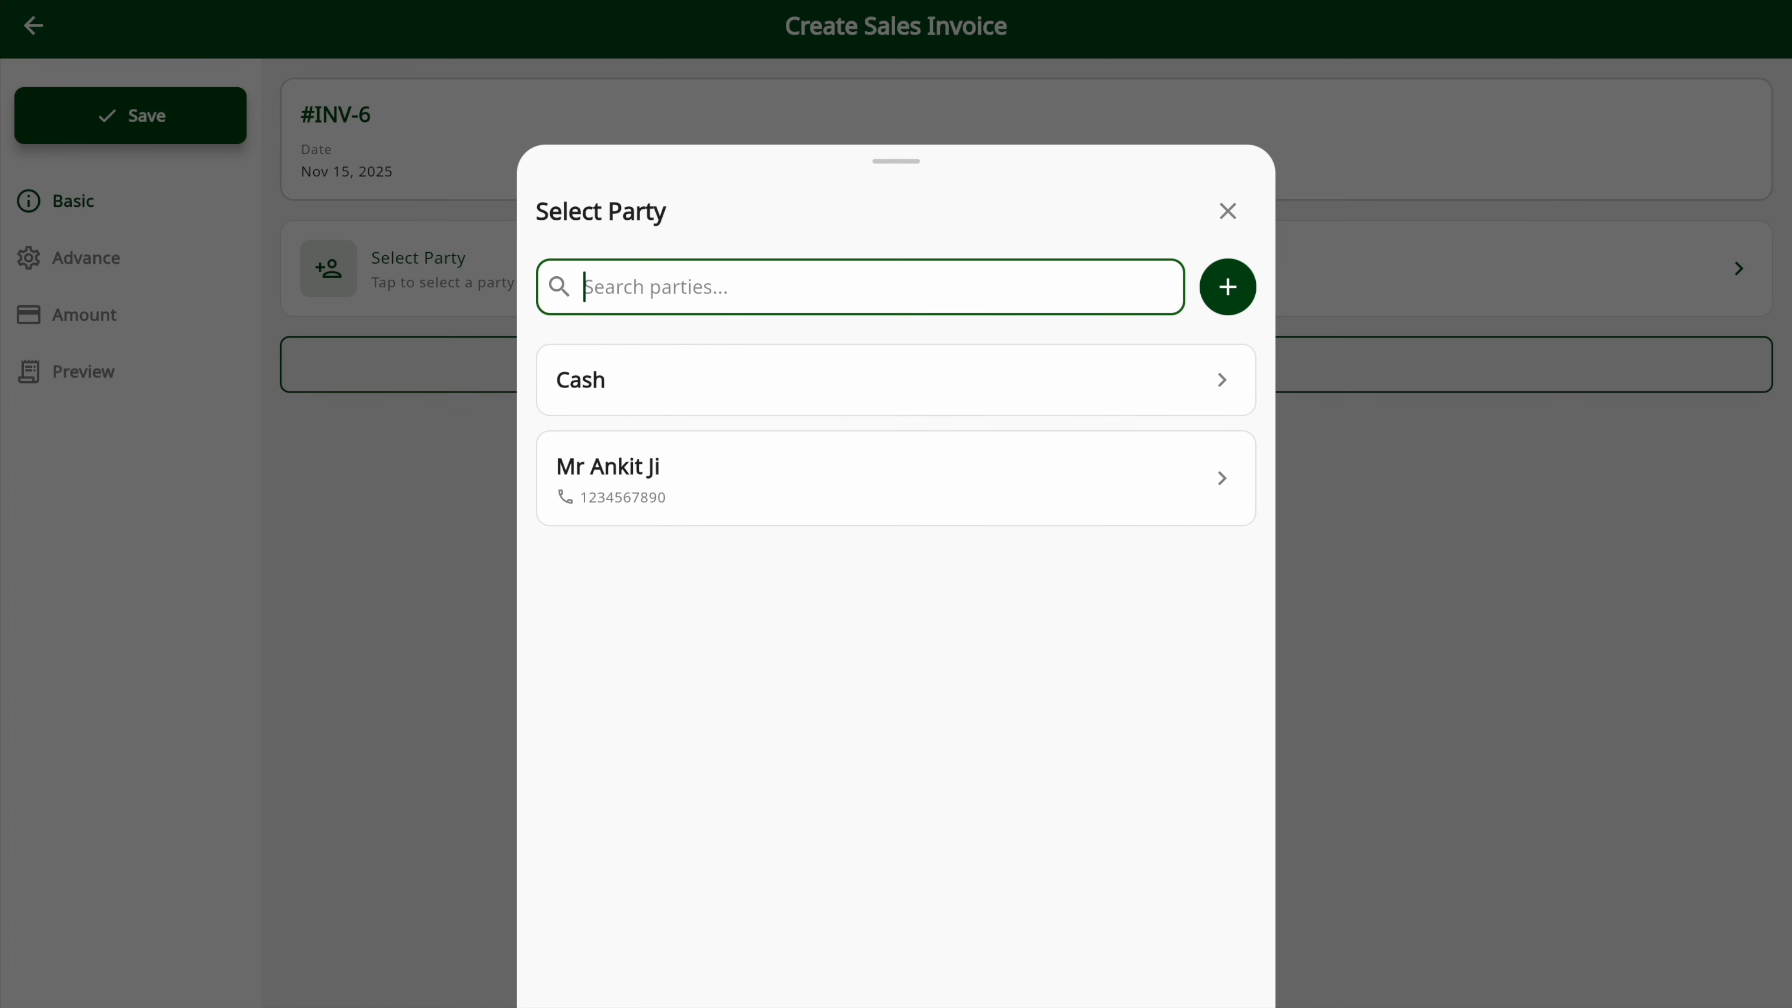
text(A)
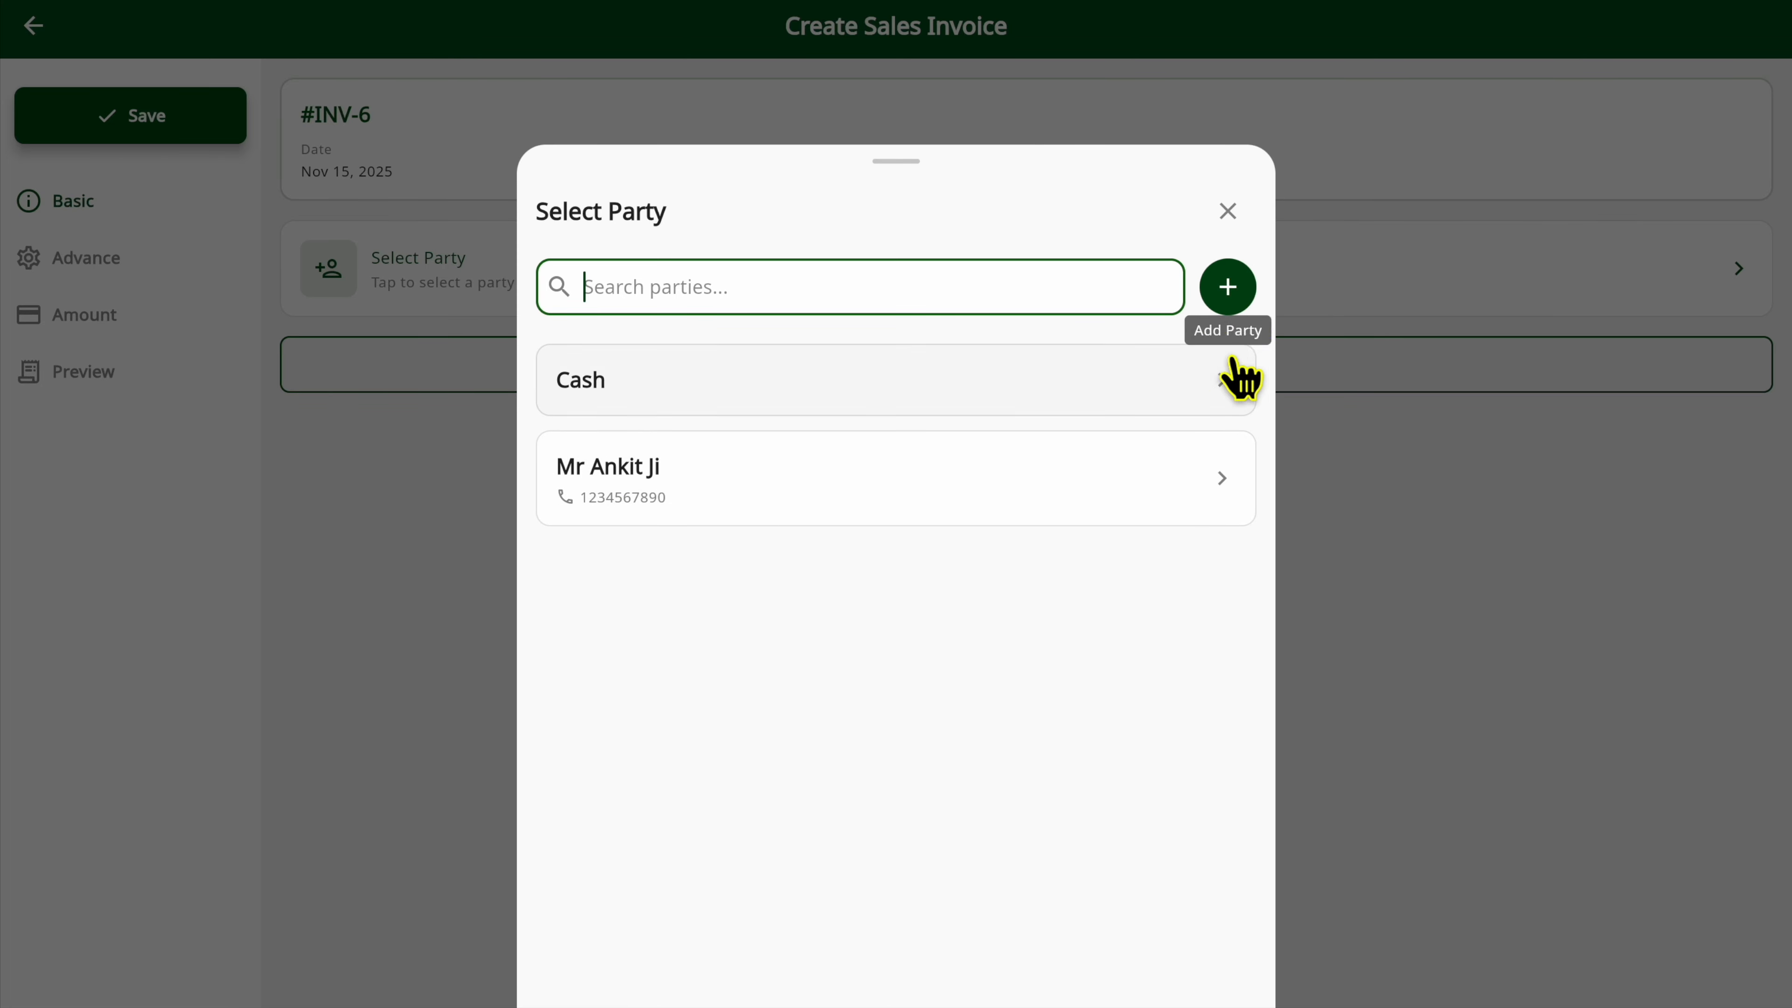
click(1233, 290)
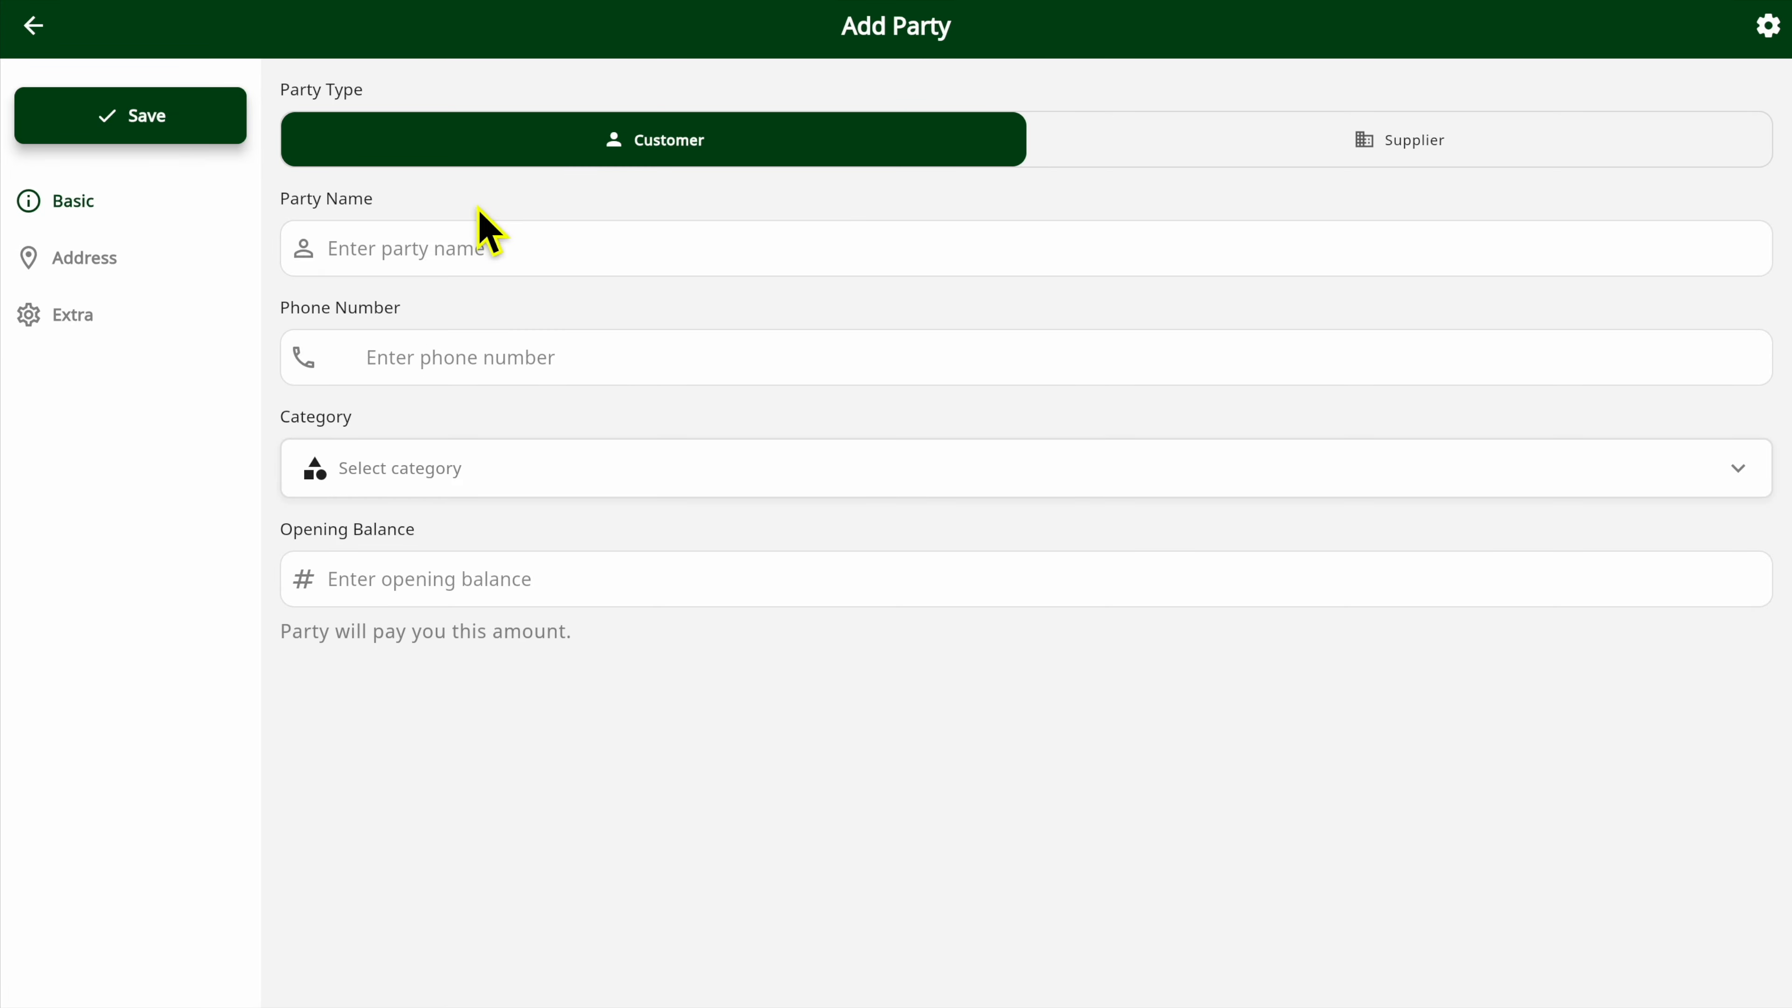
click(473, 261)
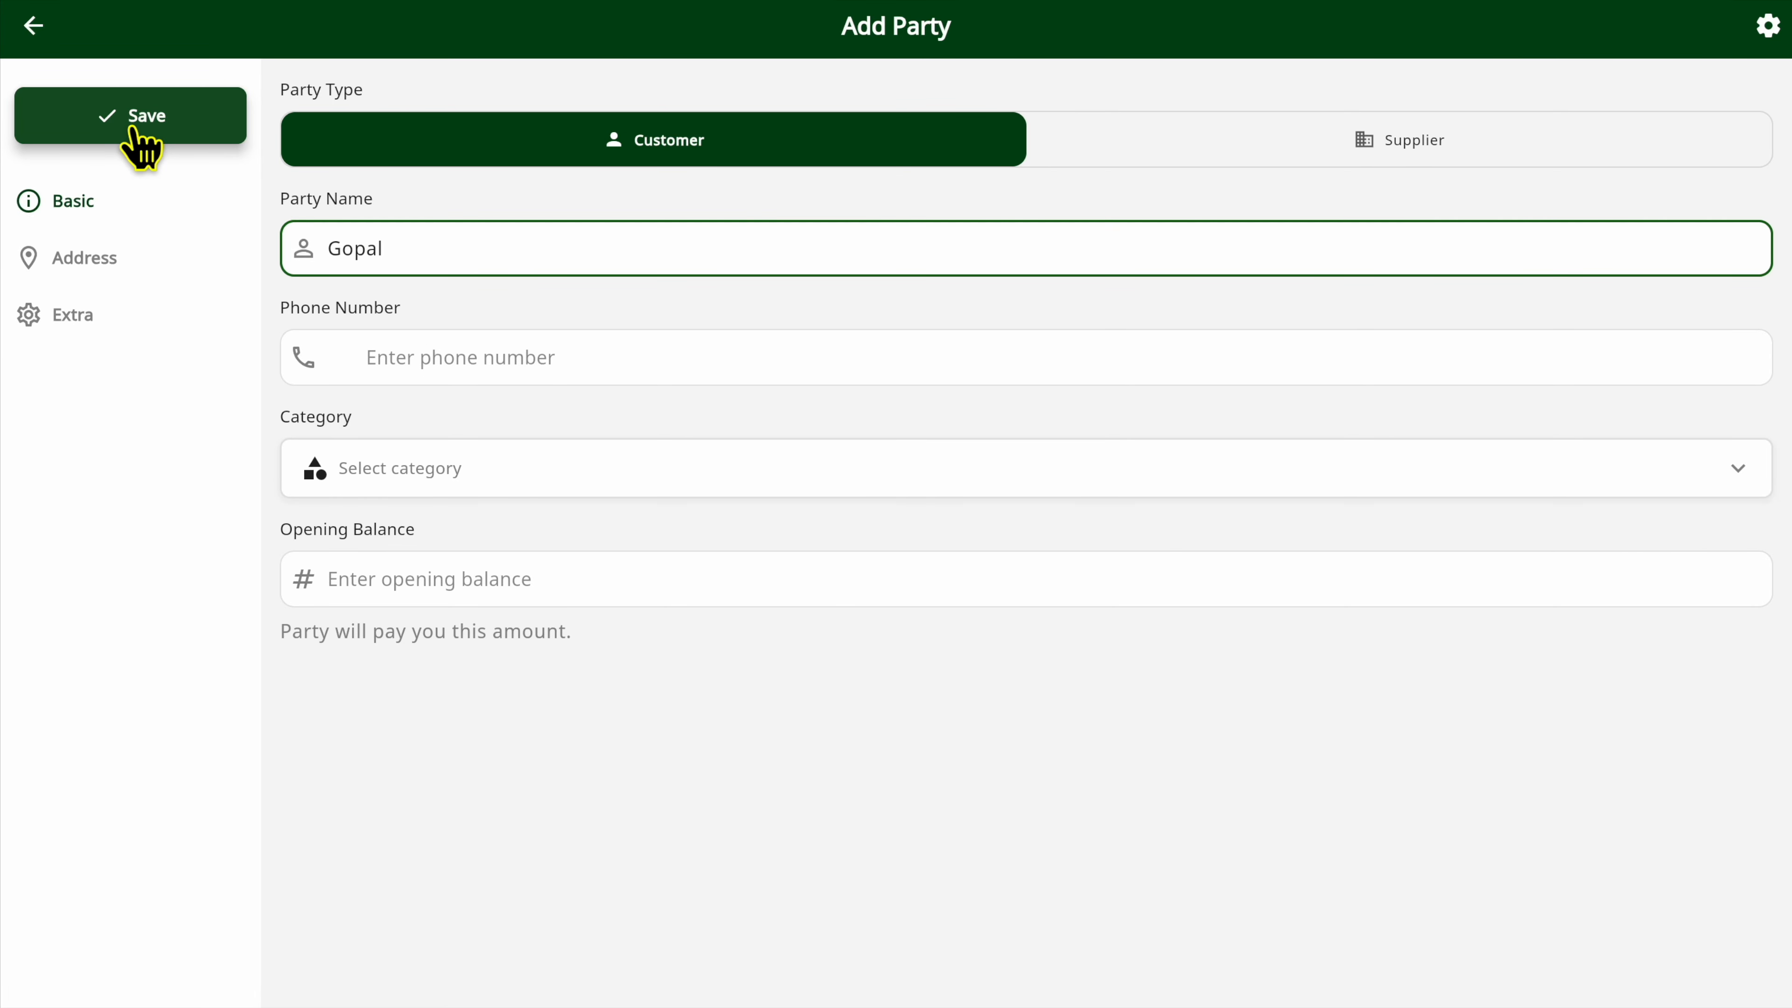
click(384, 355)
text(1 1234567890)
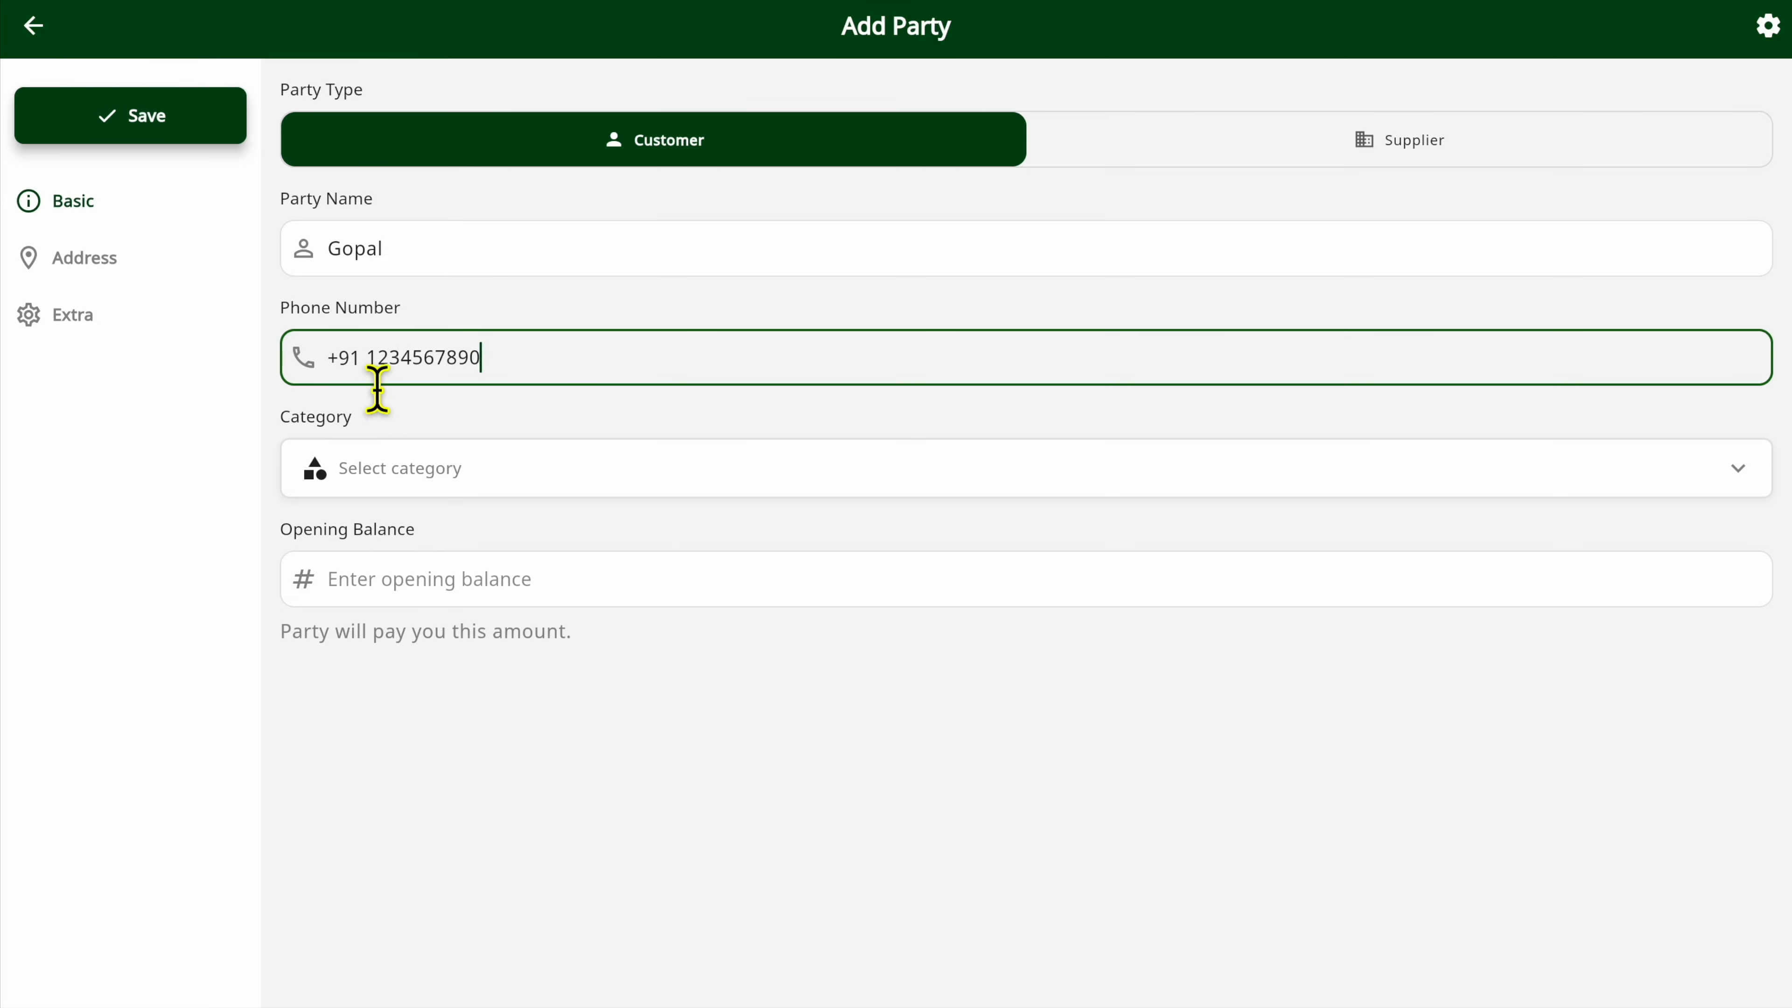
click(163, 127)
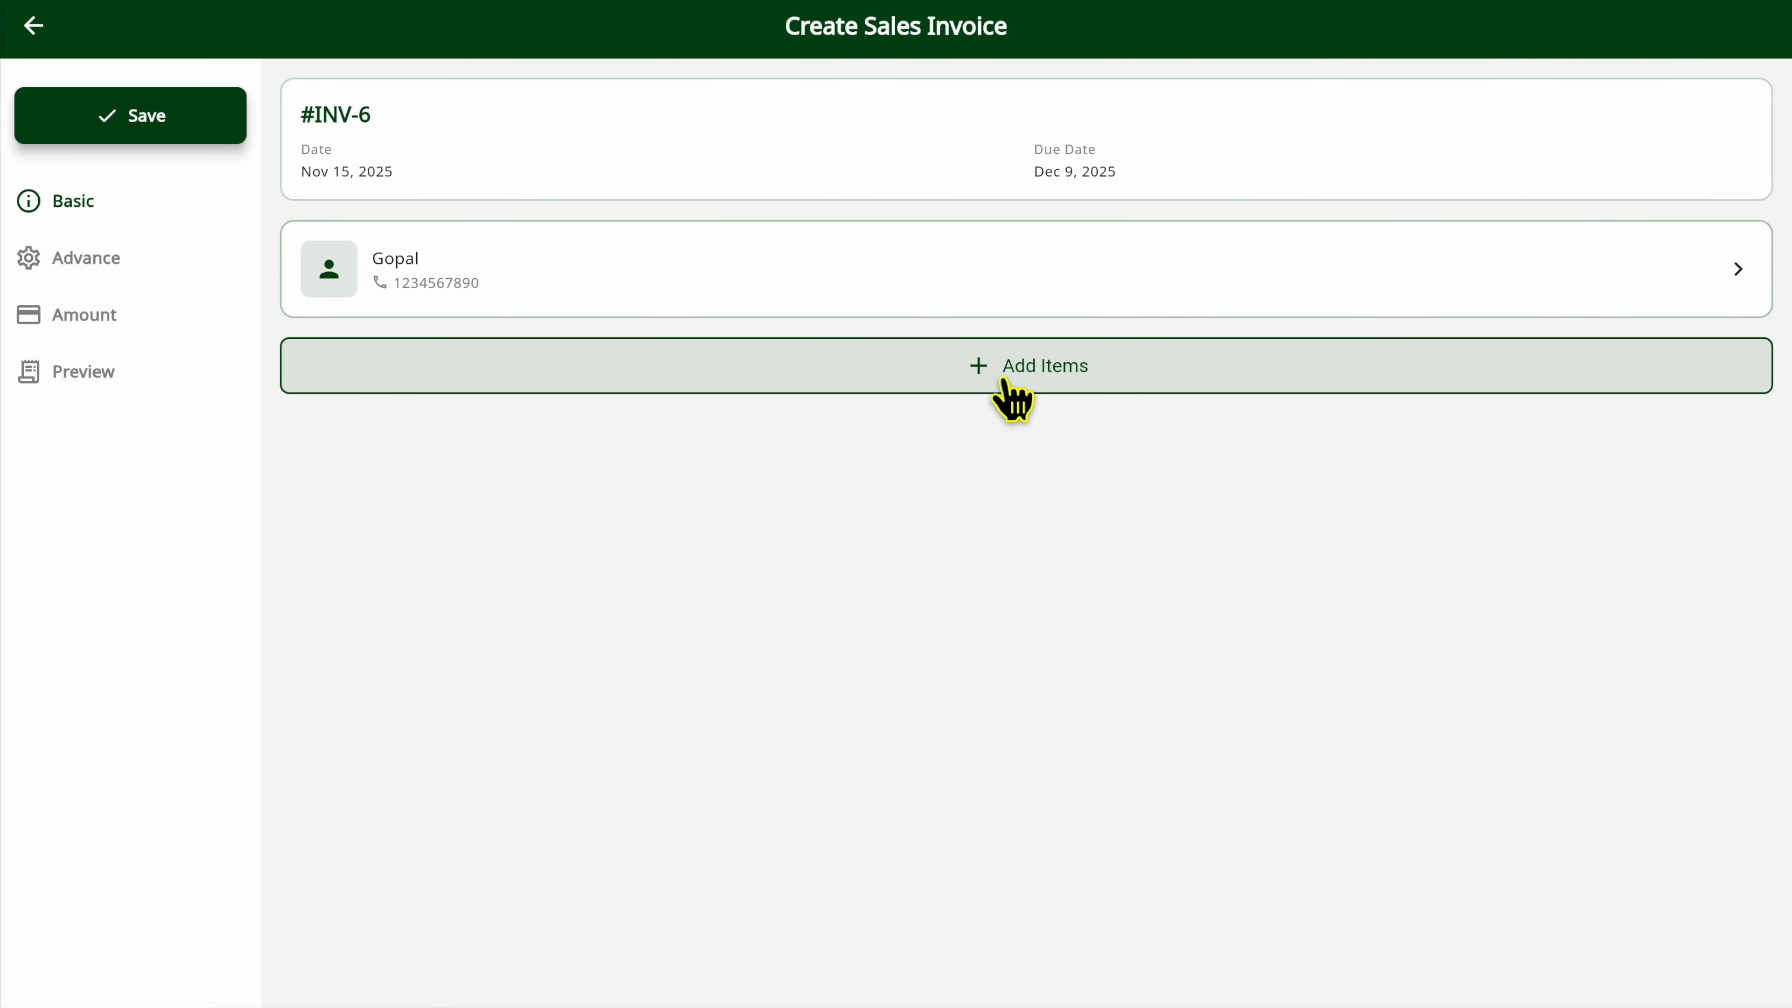
Search the invoice's item list for "Pie", clear the search and select the Pie product.
click(1093, 385)
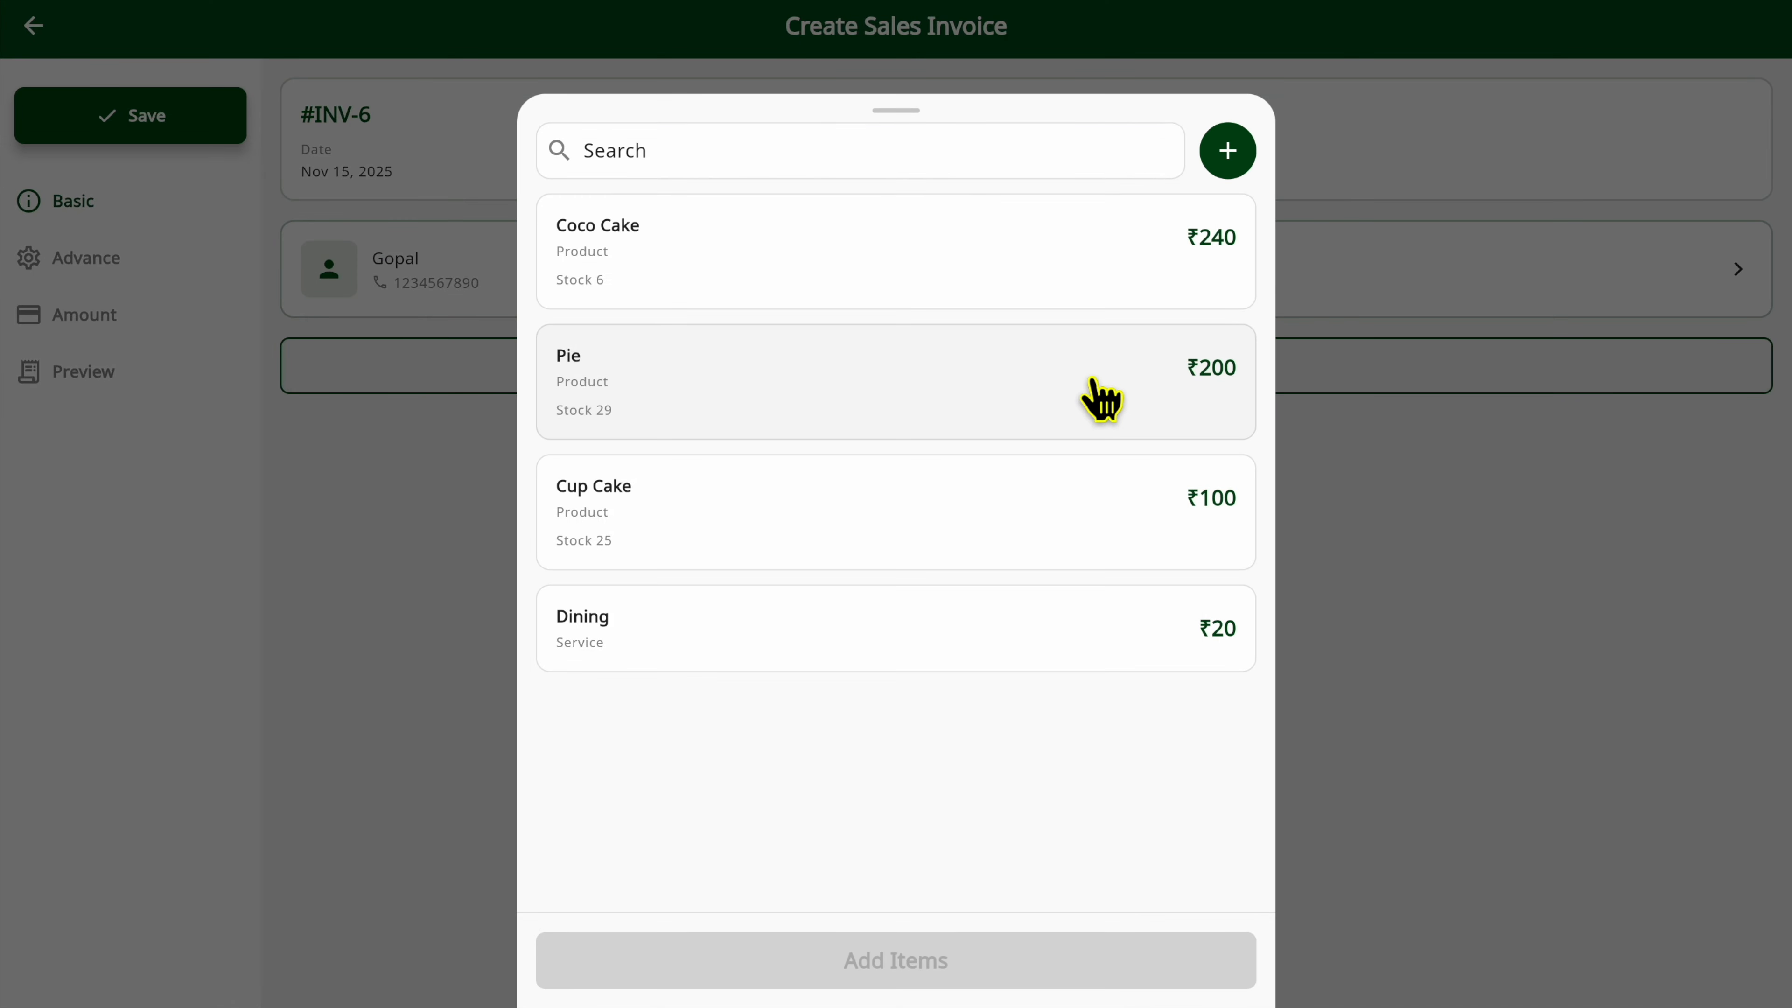
click(670, 151)
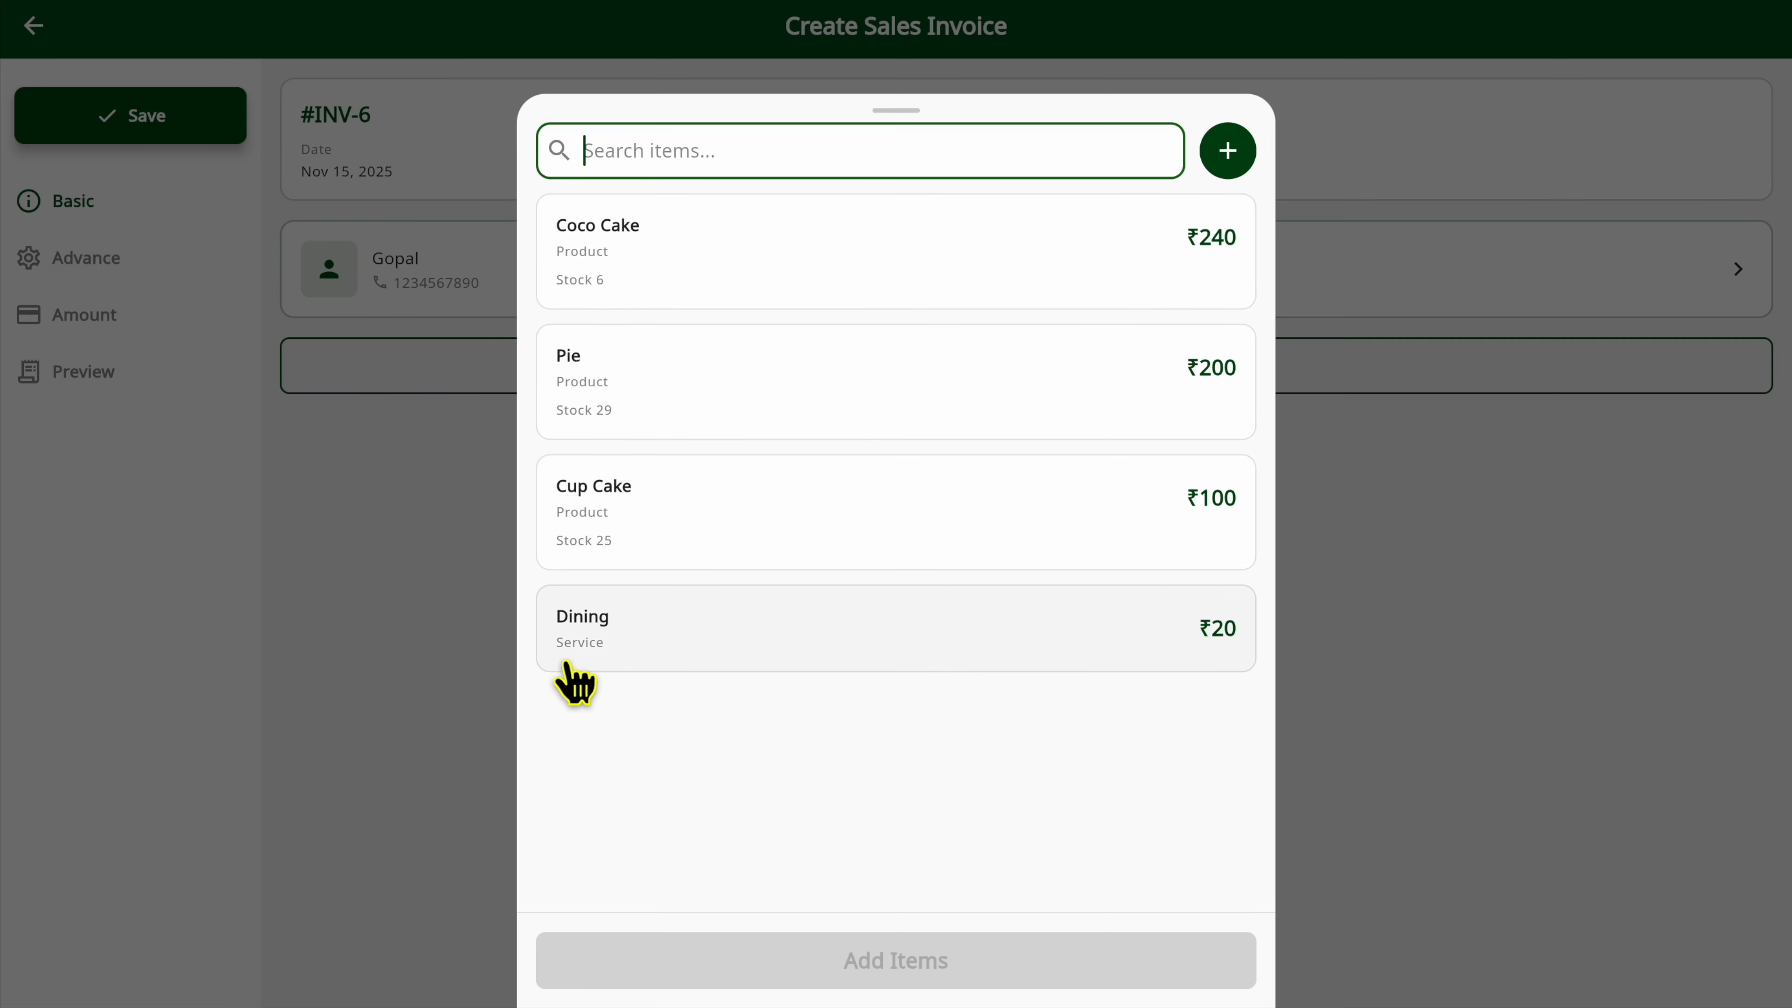
text(Pie)
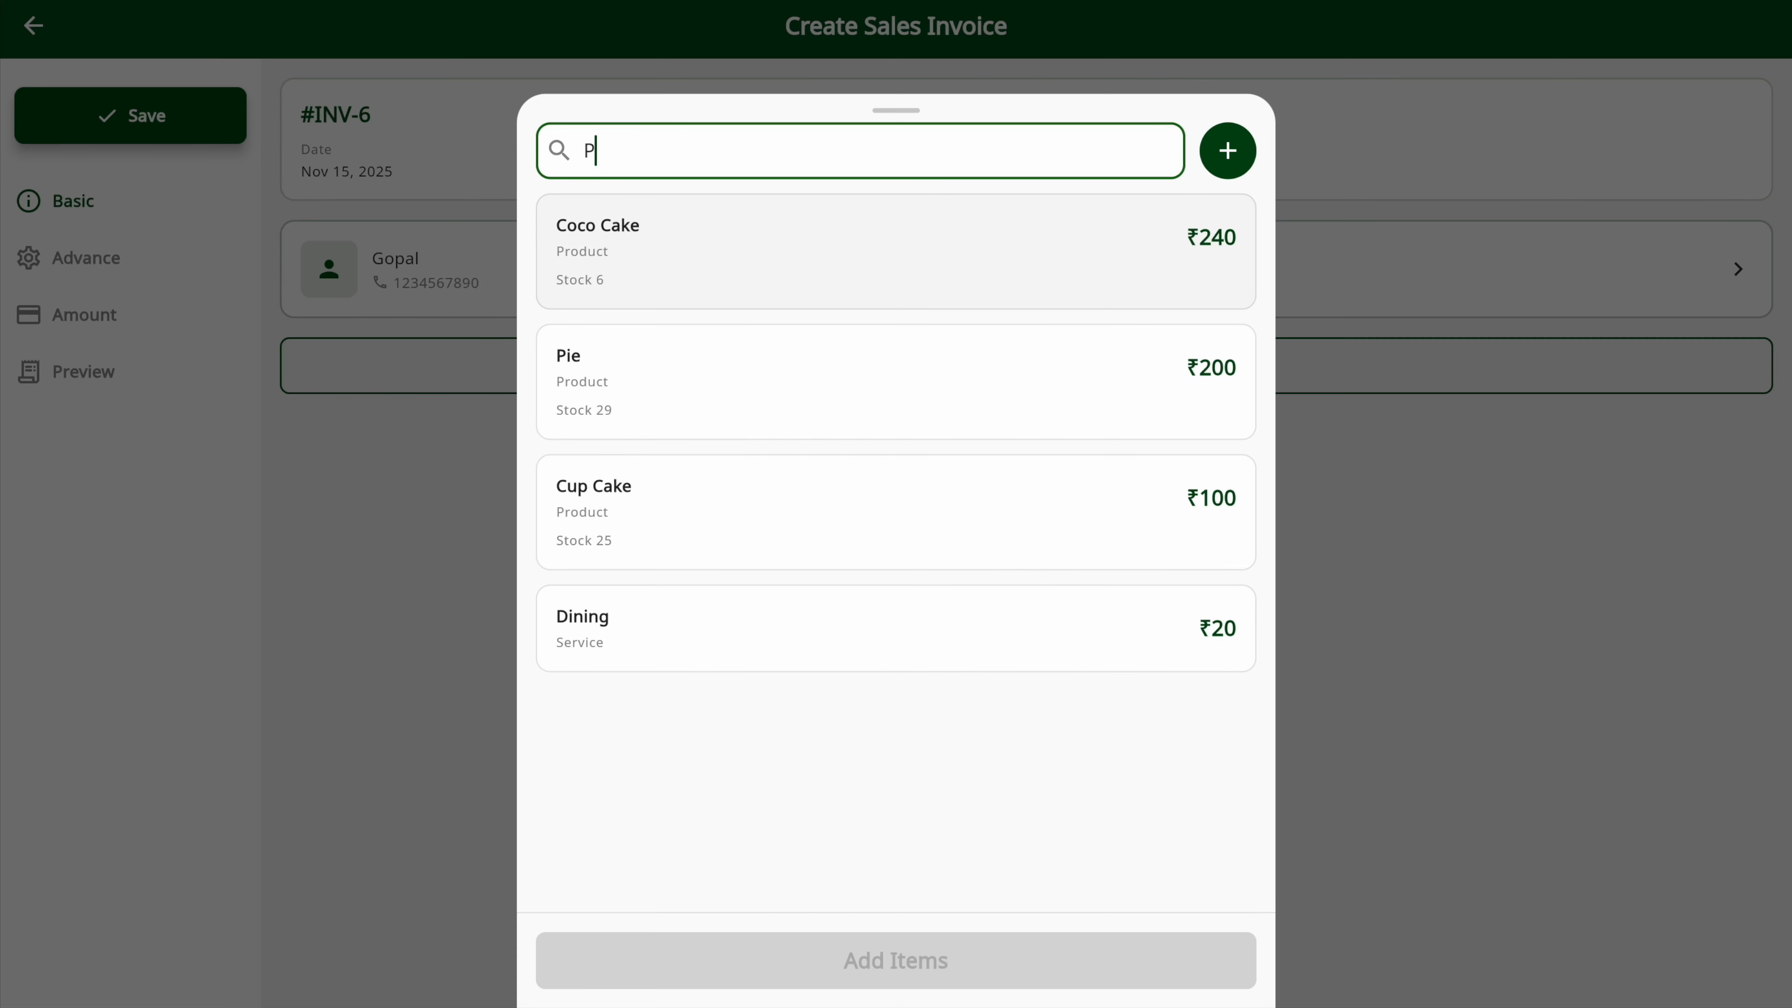
key(BackSpace)
key(BackSpace)
key(BackSpace)
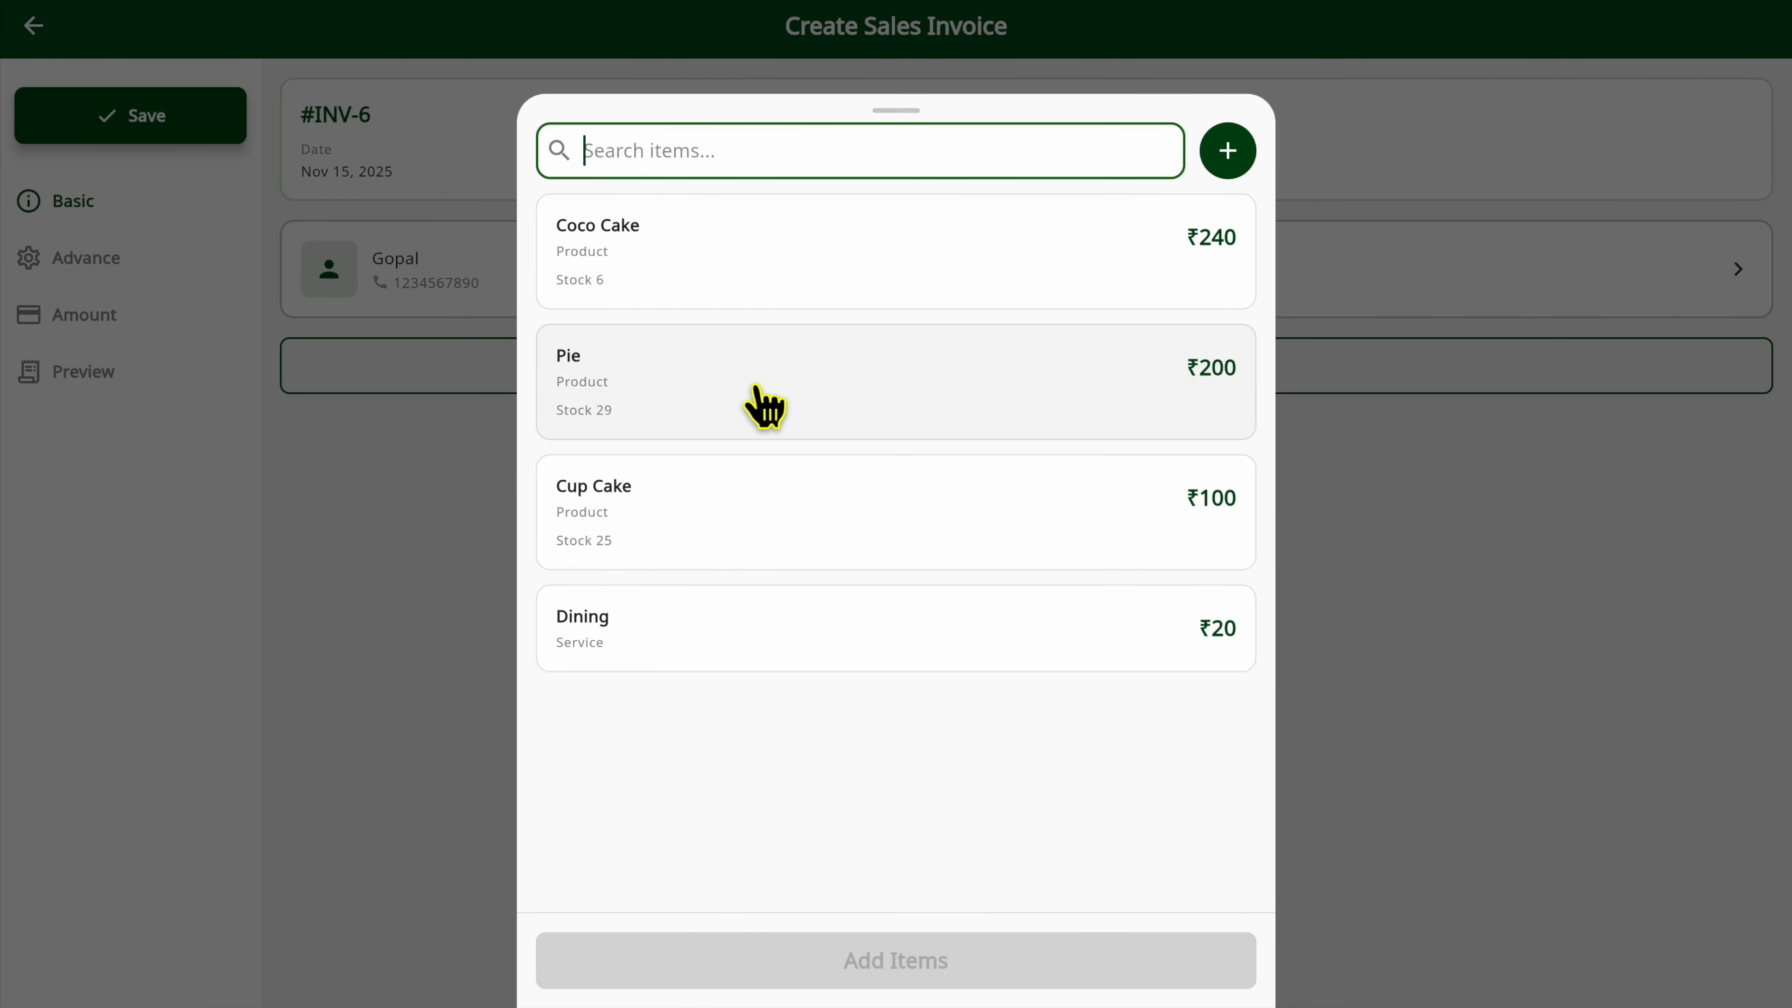
click(763, 408)
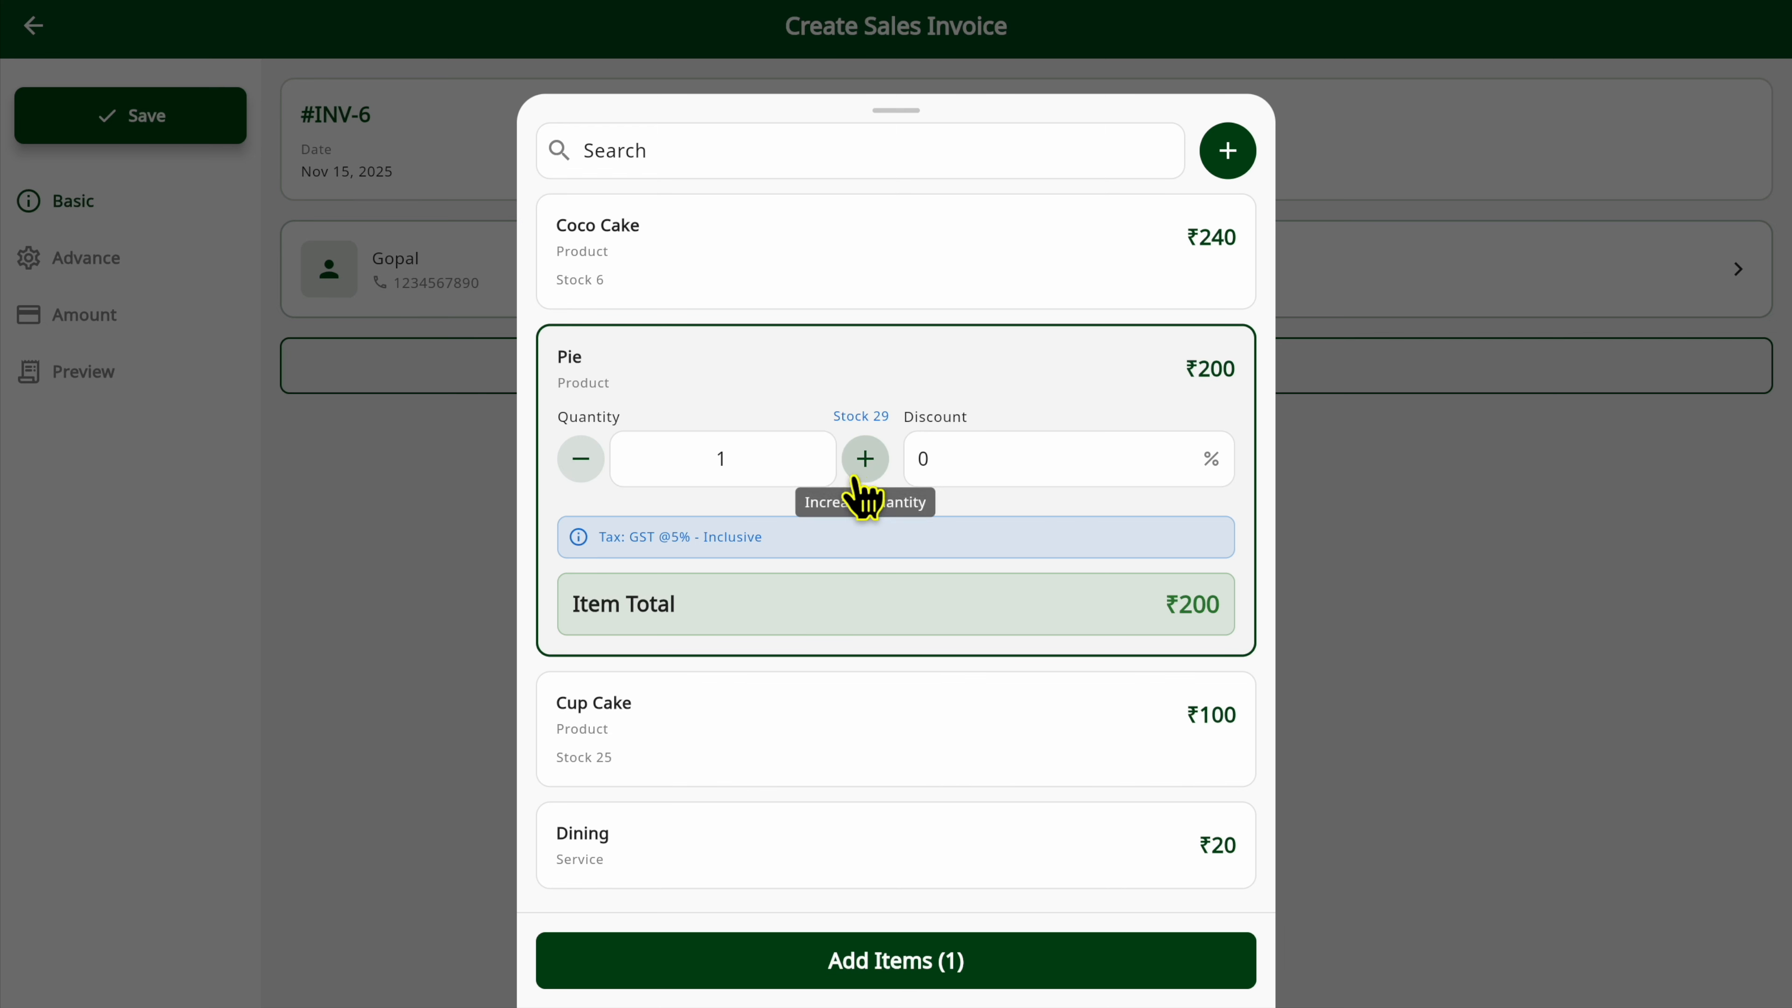
Set the Pie's quantity to 4 and its discount to 10%.
click(865, 467)
click(763, 470)
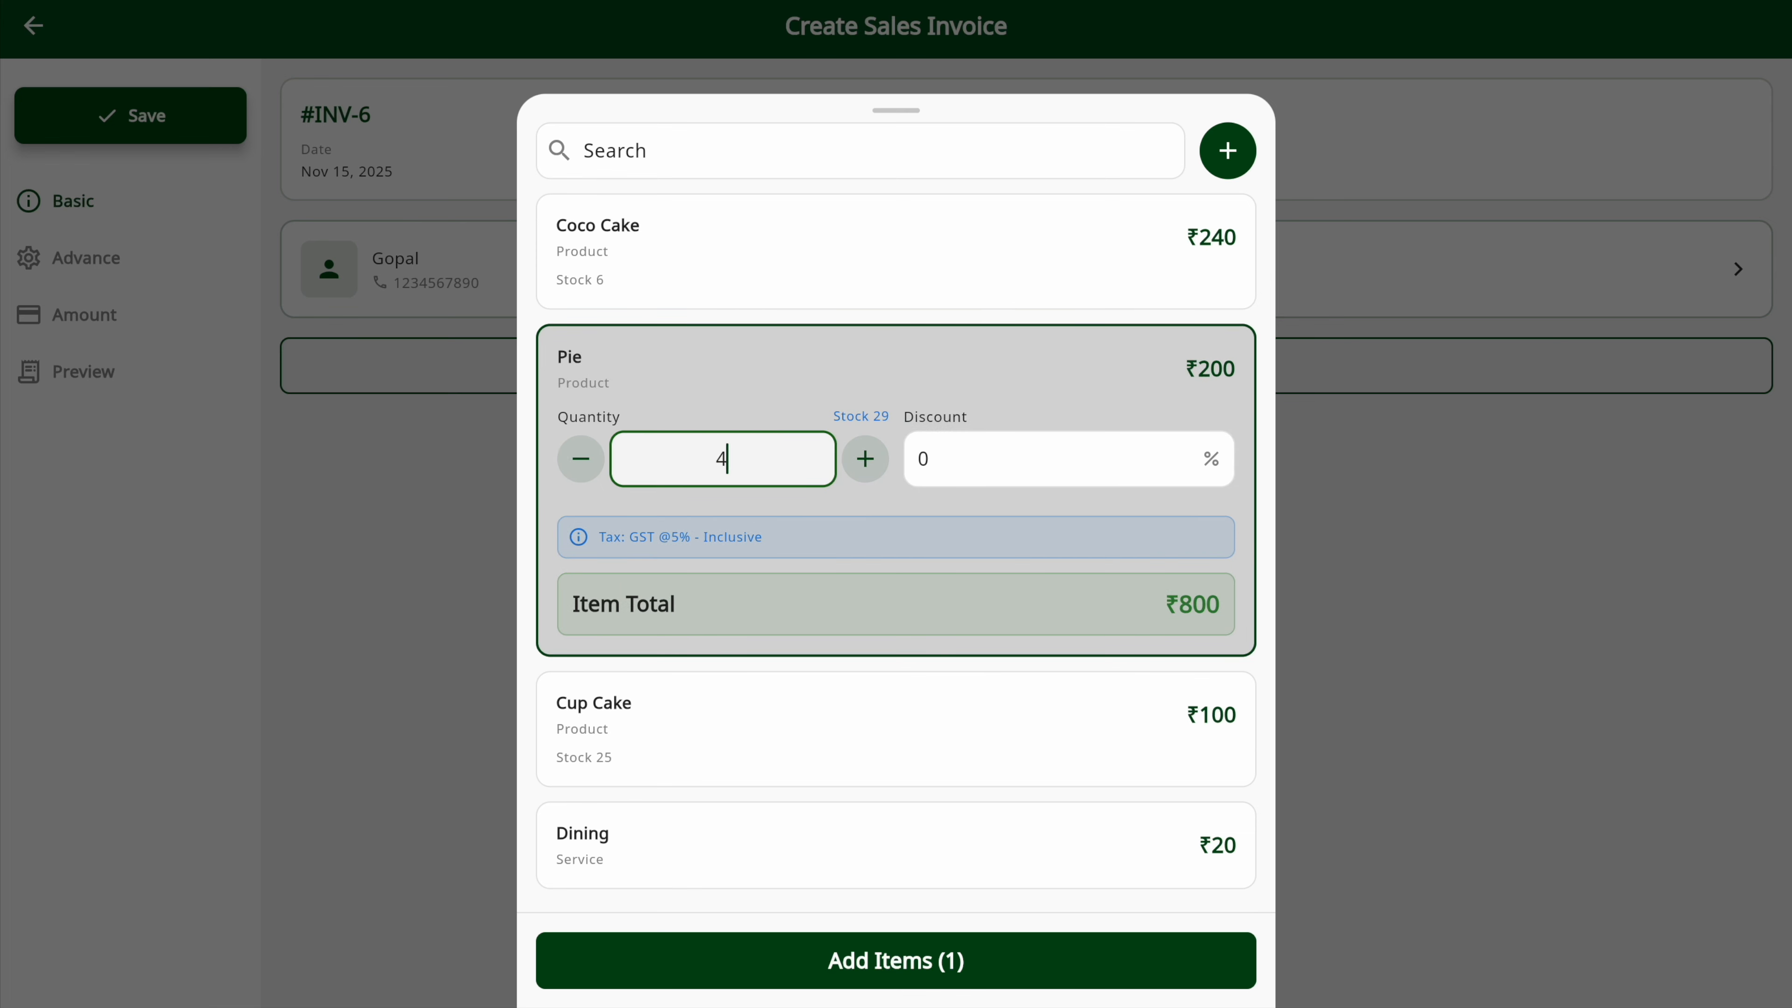
click(865, 465)
click(580, 467)
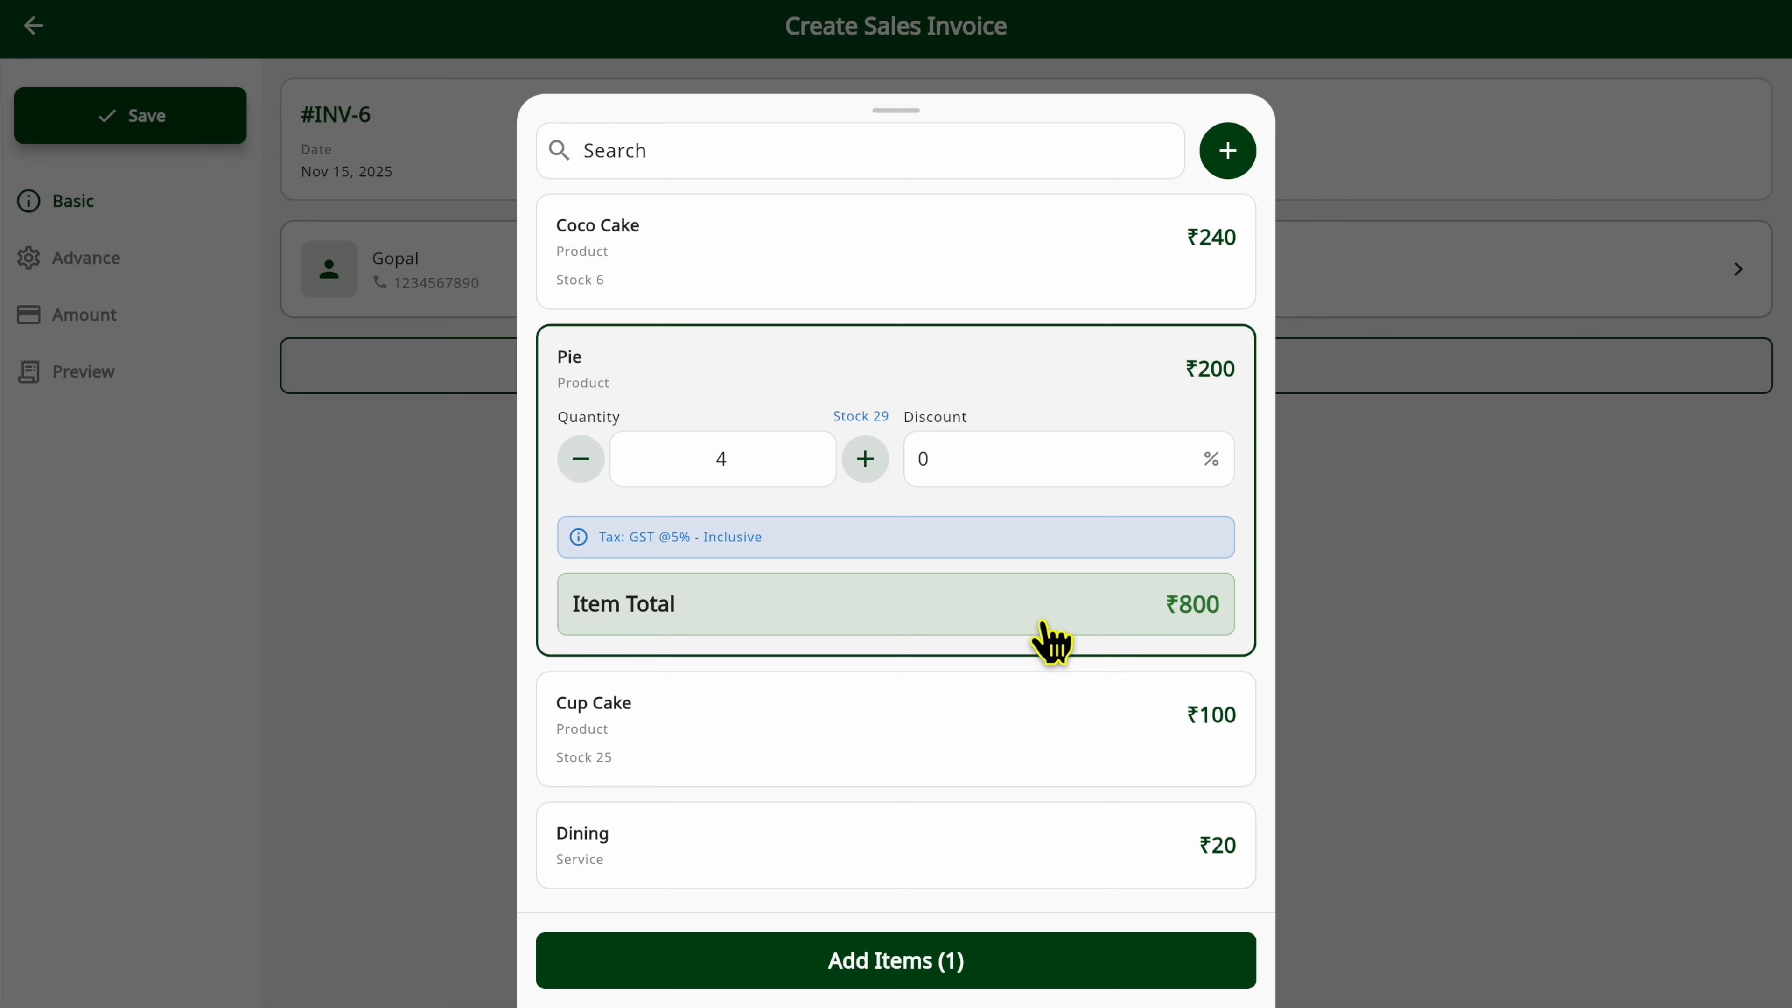
click(978, 480)
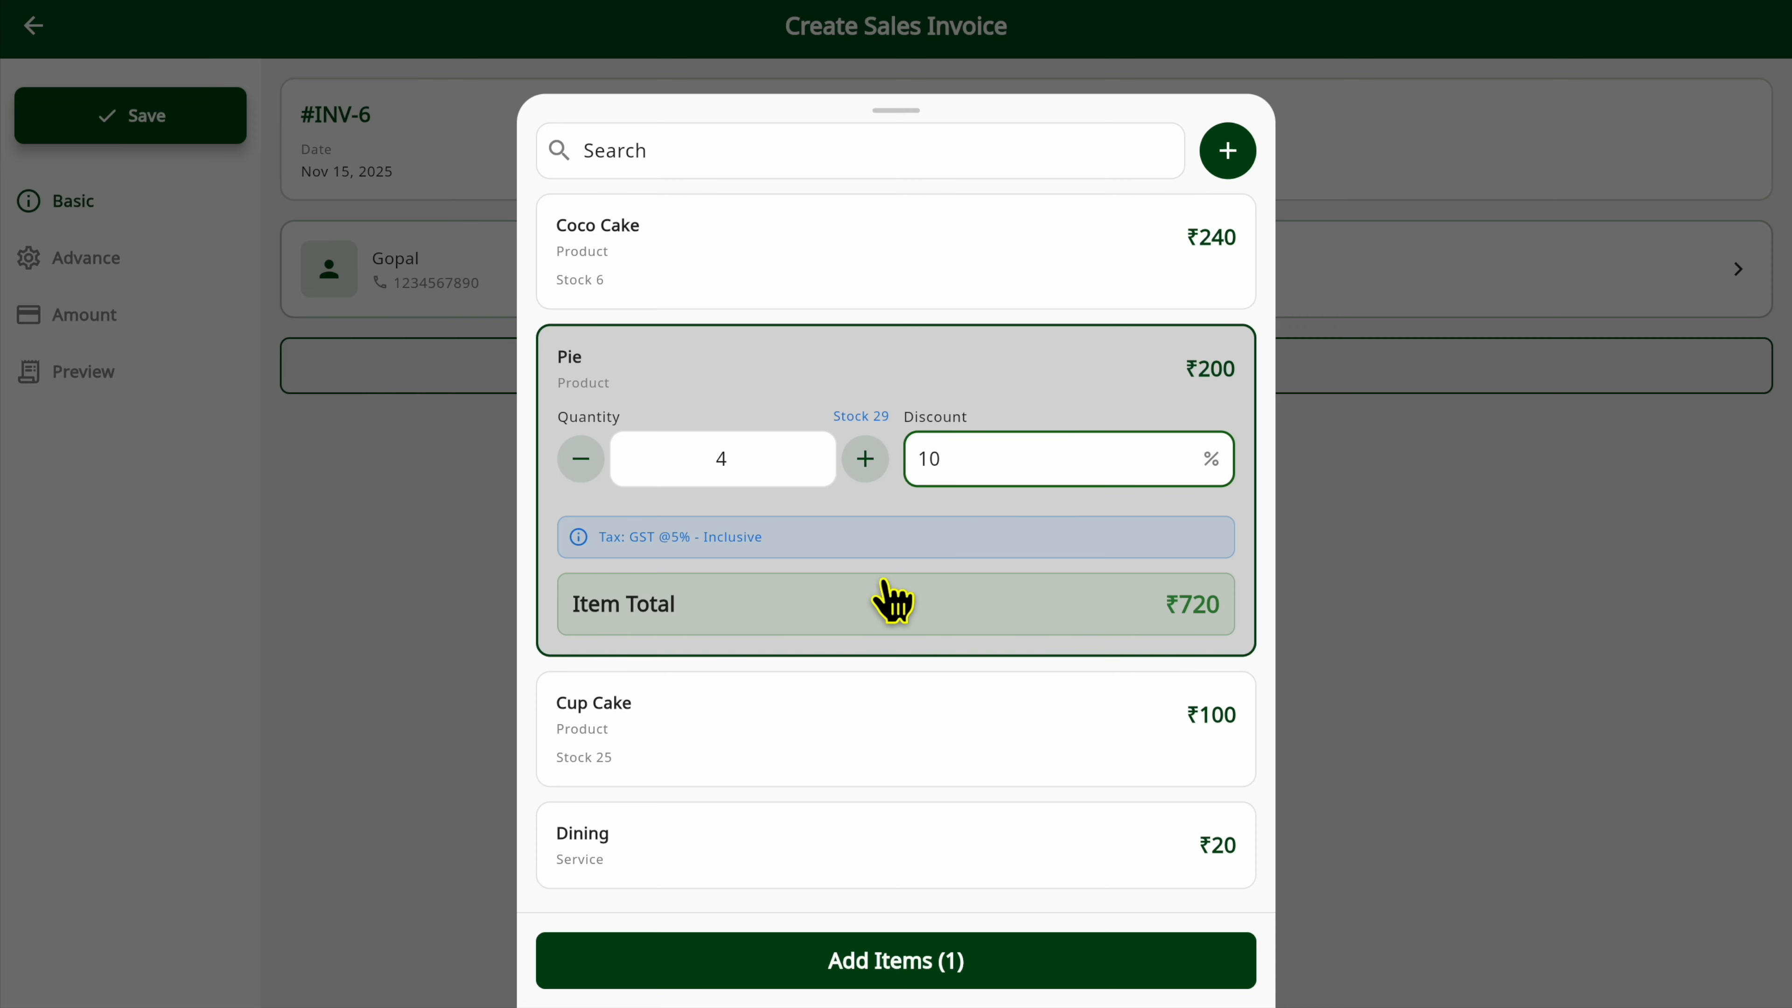
scroll(784, 724, down, 1)
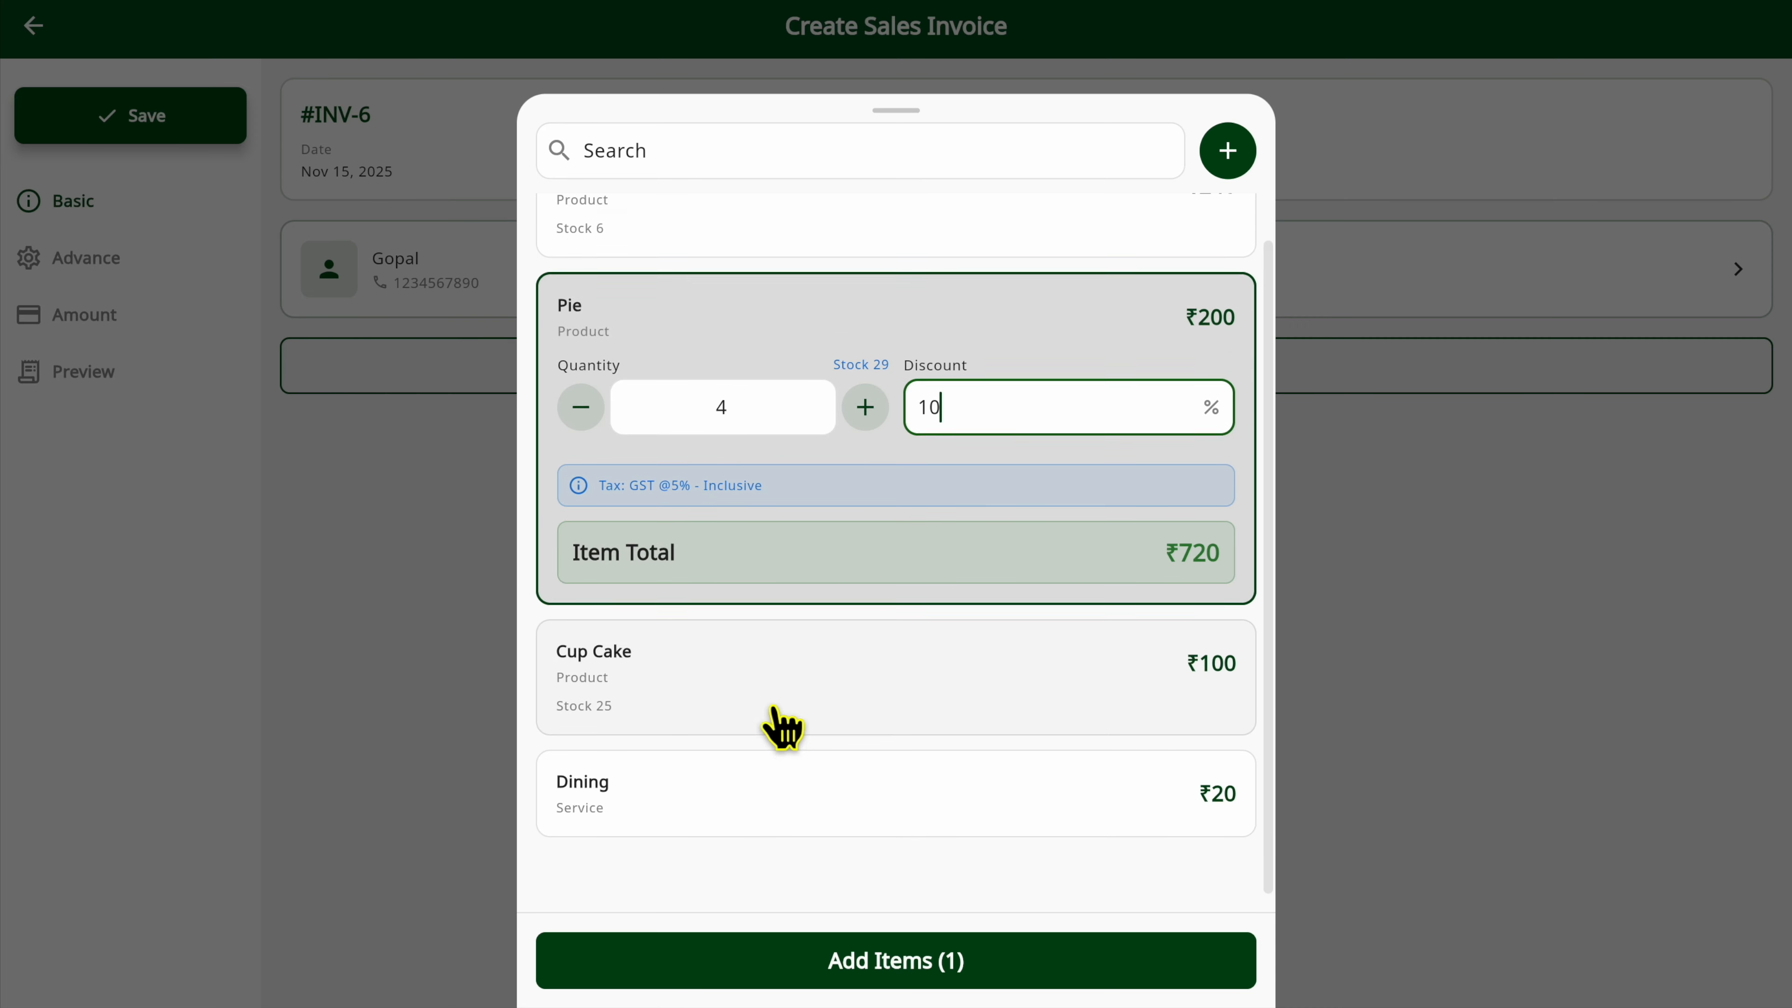
scroll(803, 346, up, 1)
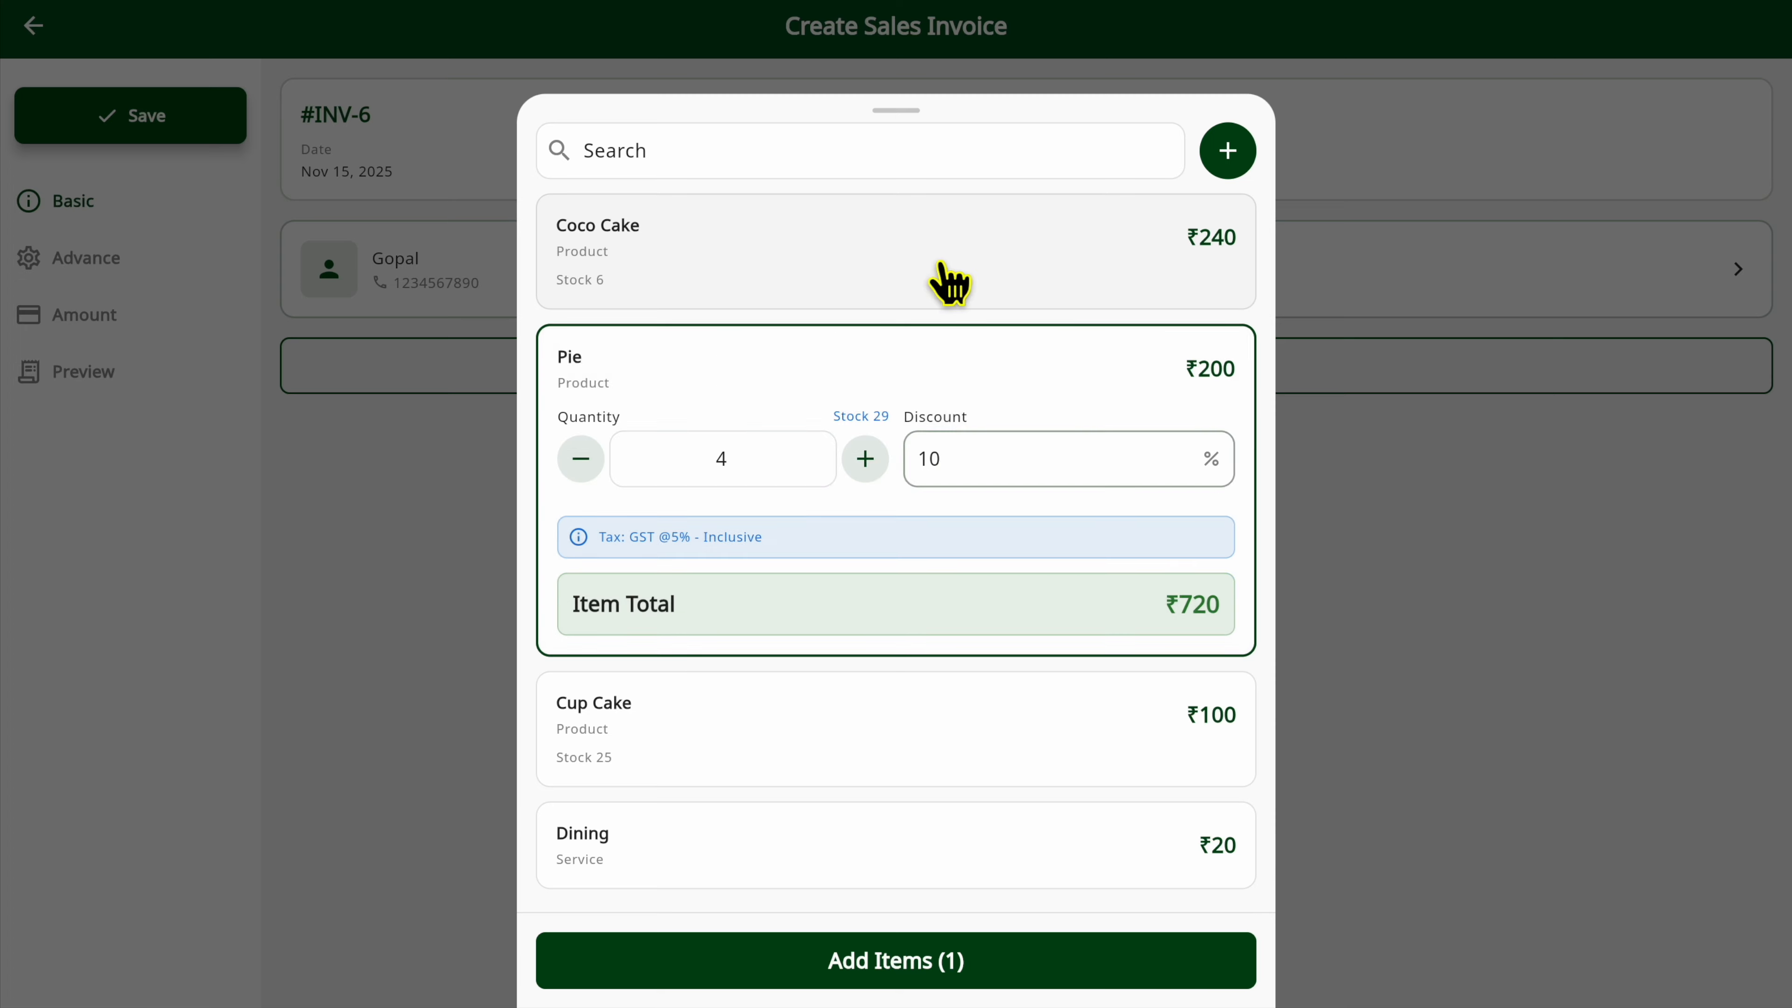
click(948, 281)
click(888, 244)
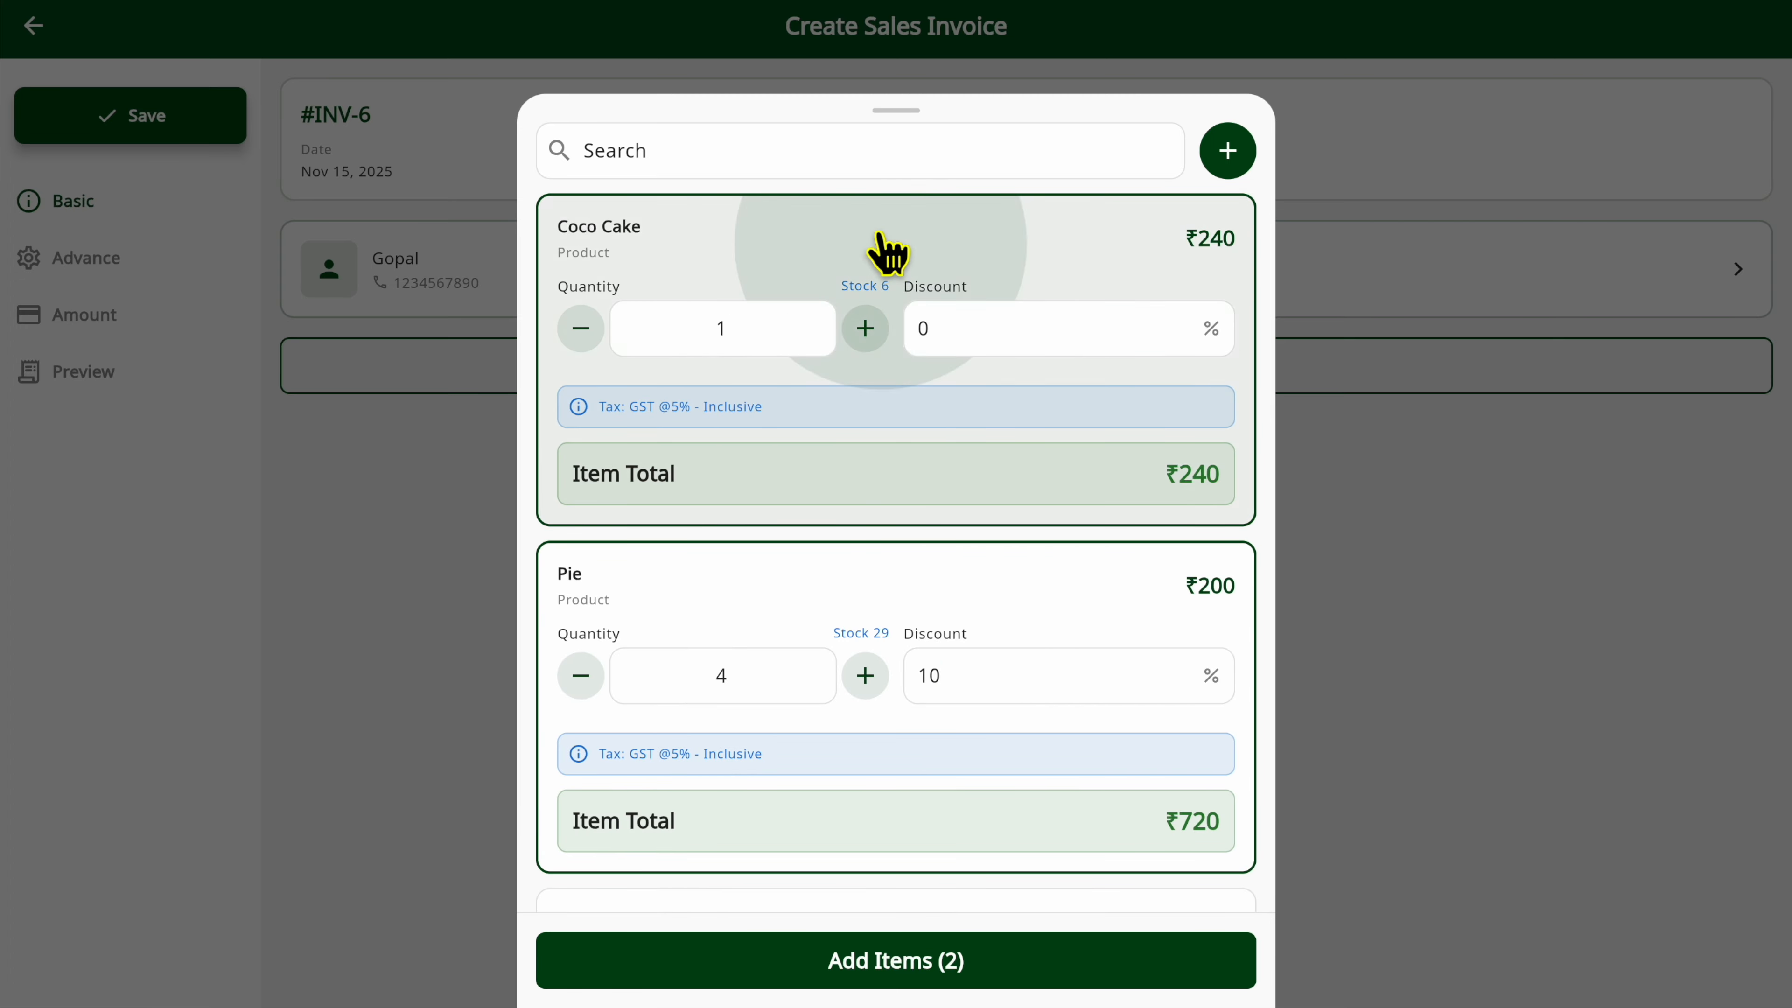
scroll(860, 706, down, 1)
click(855, 713)
scroll(839, 741, down, 3)
click(817, 794)
click(815, 792)
click(848, 470)
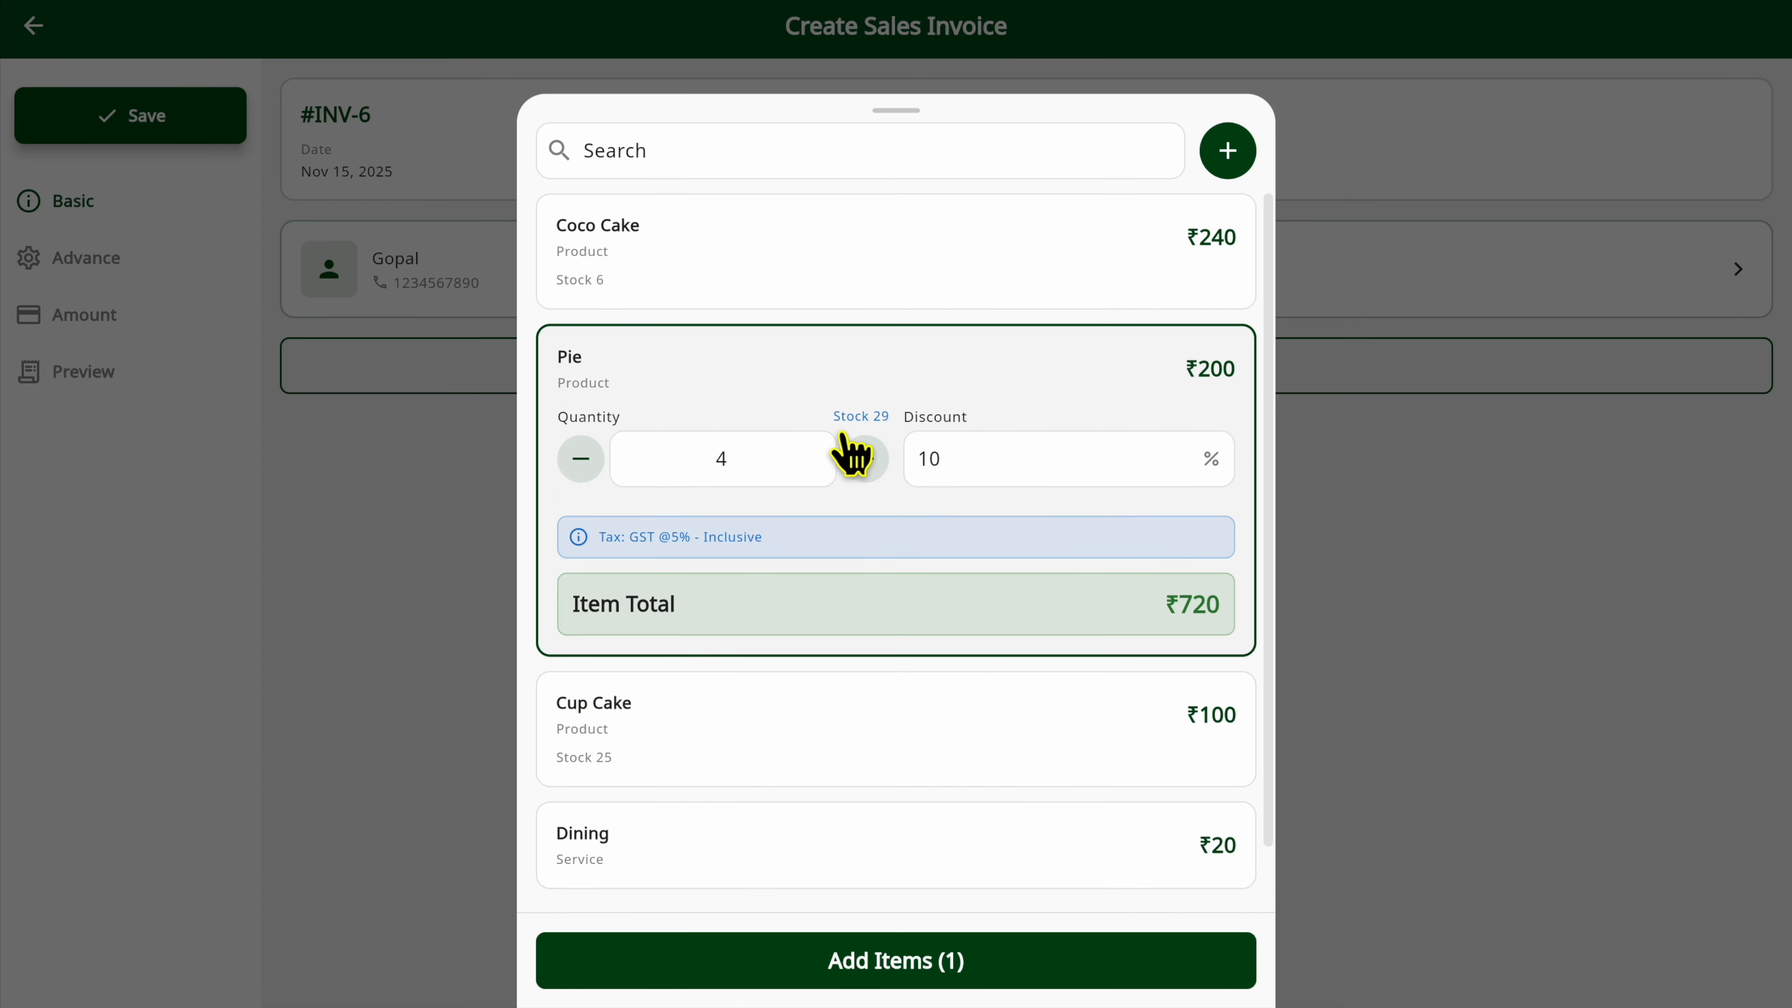
Start a new product item named "Forest Desert Cake" with a sale price of ₹400.
click(1228, 151)
click(405, 267)
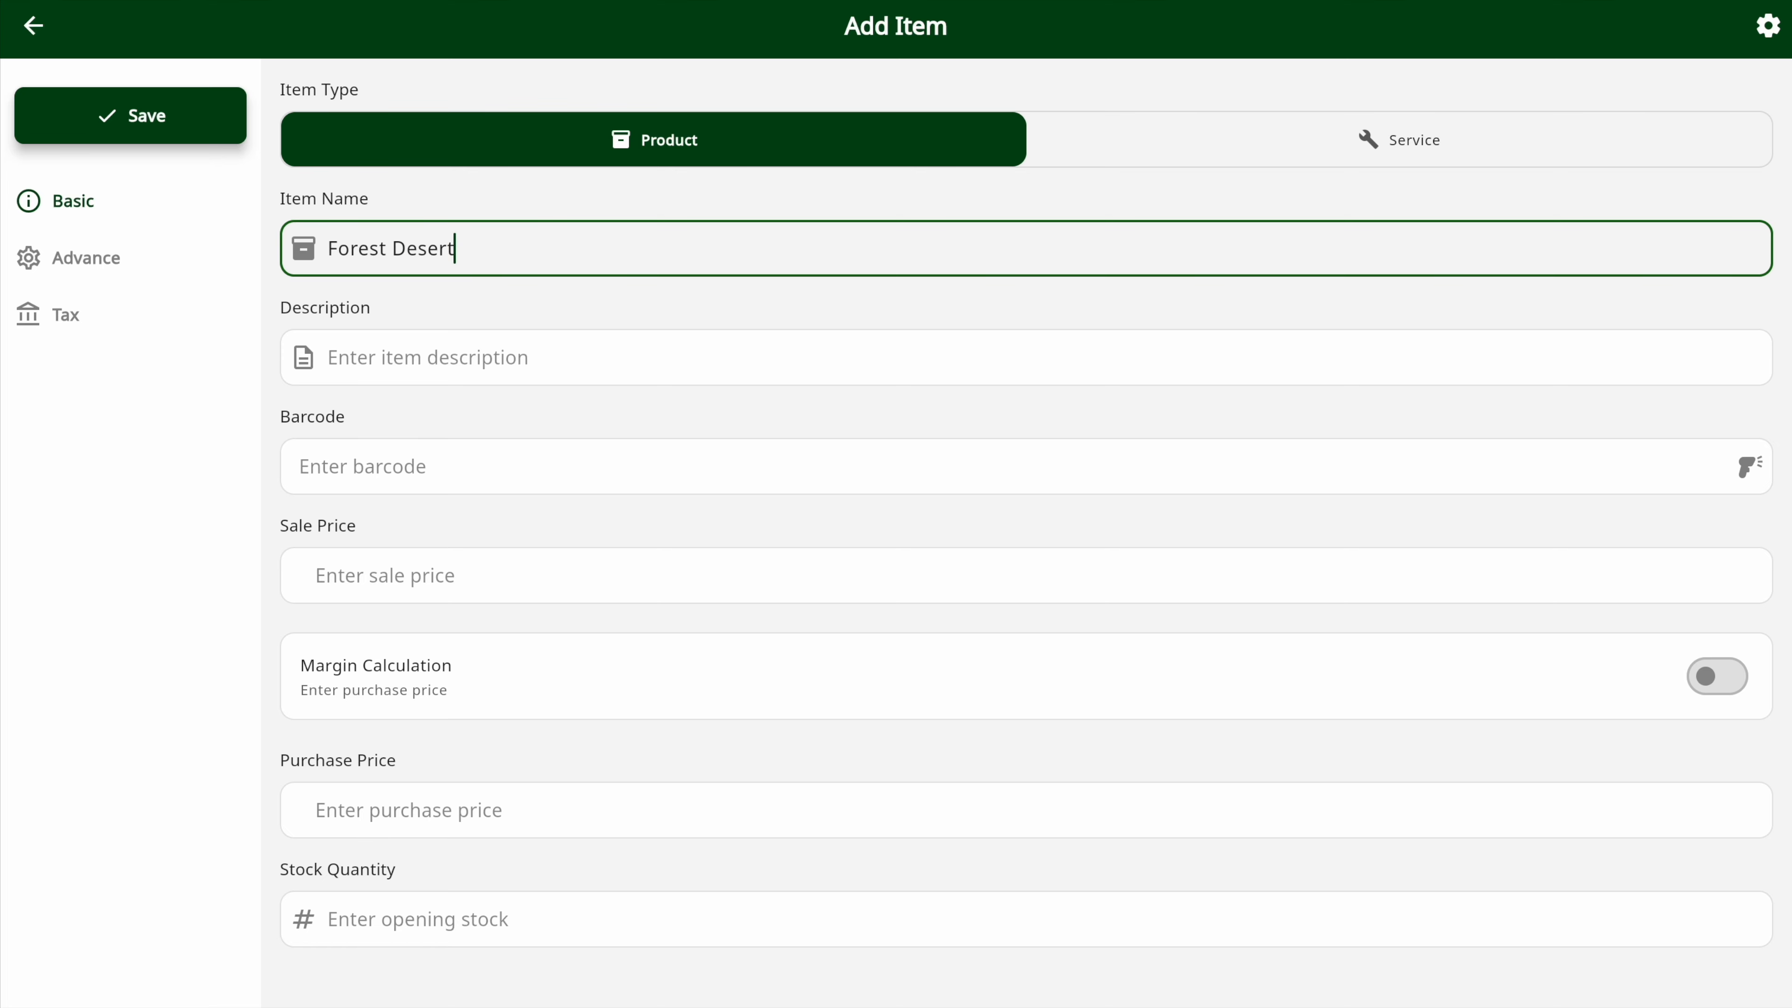
click(411, 599)
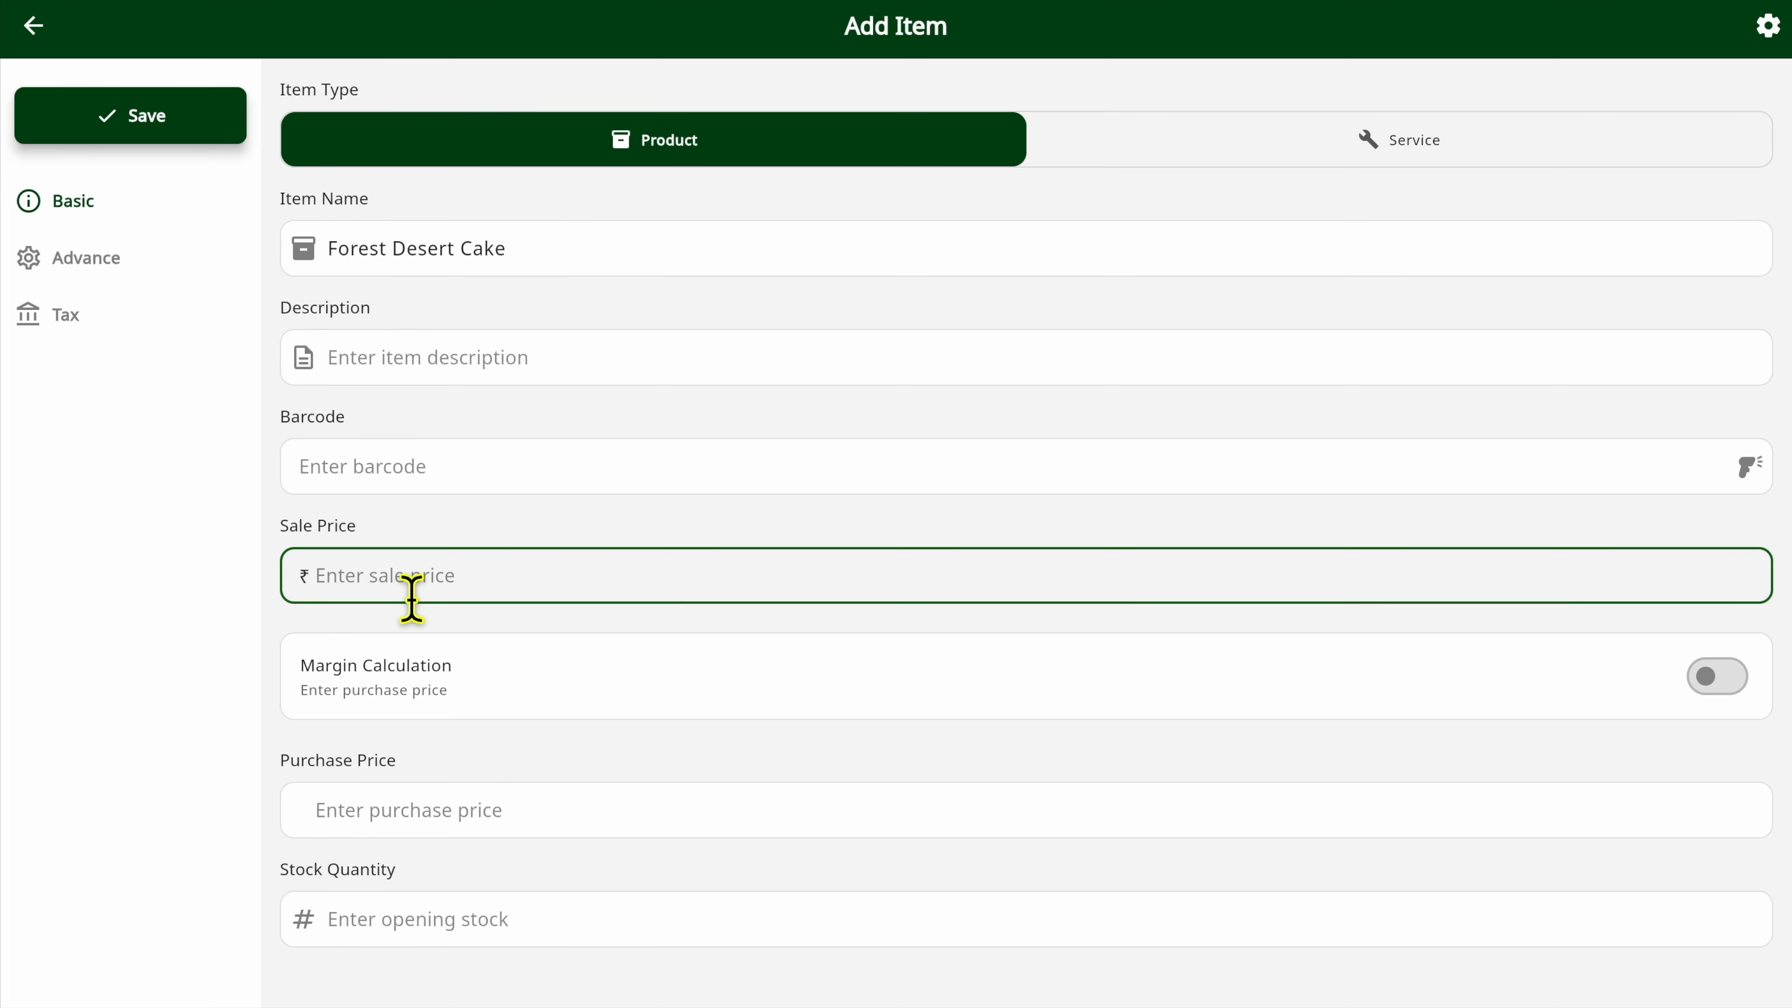
scroll(498, 846, down, 1)
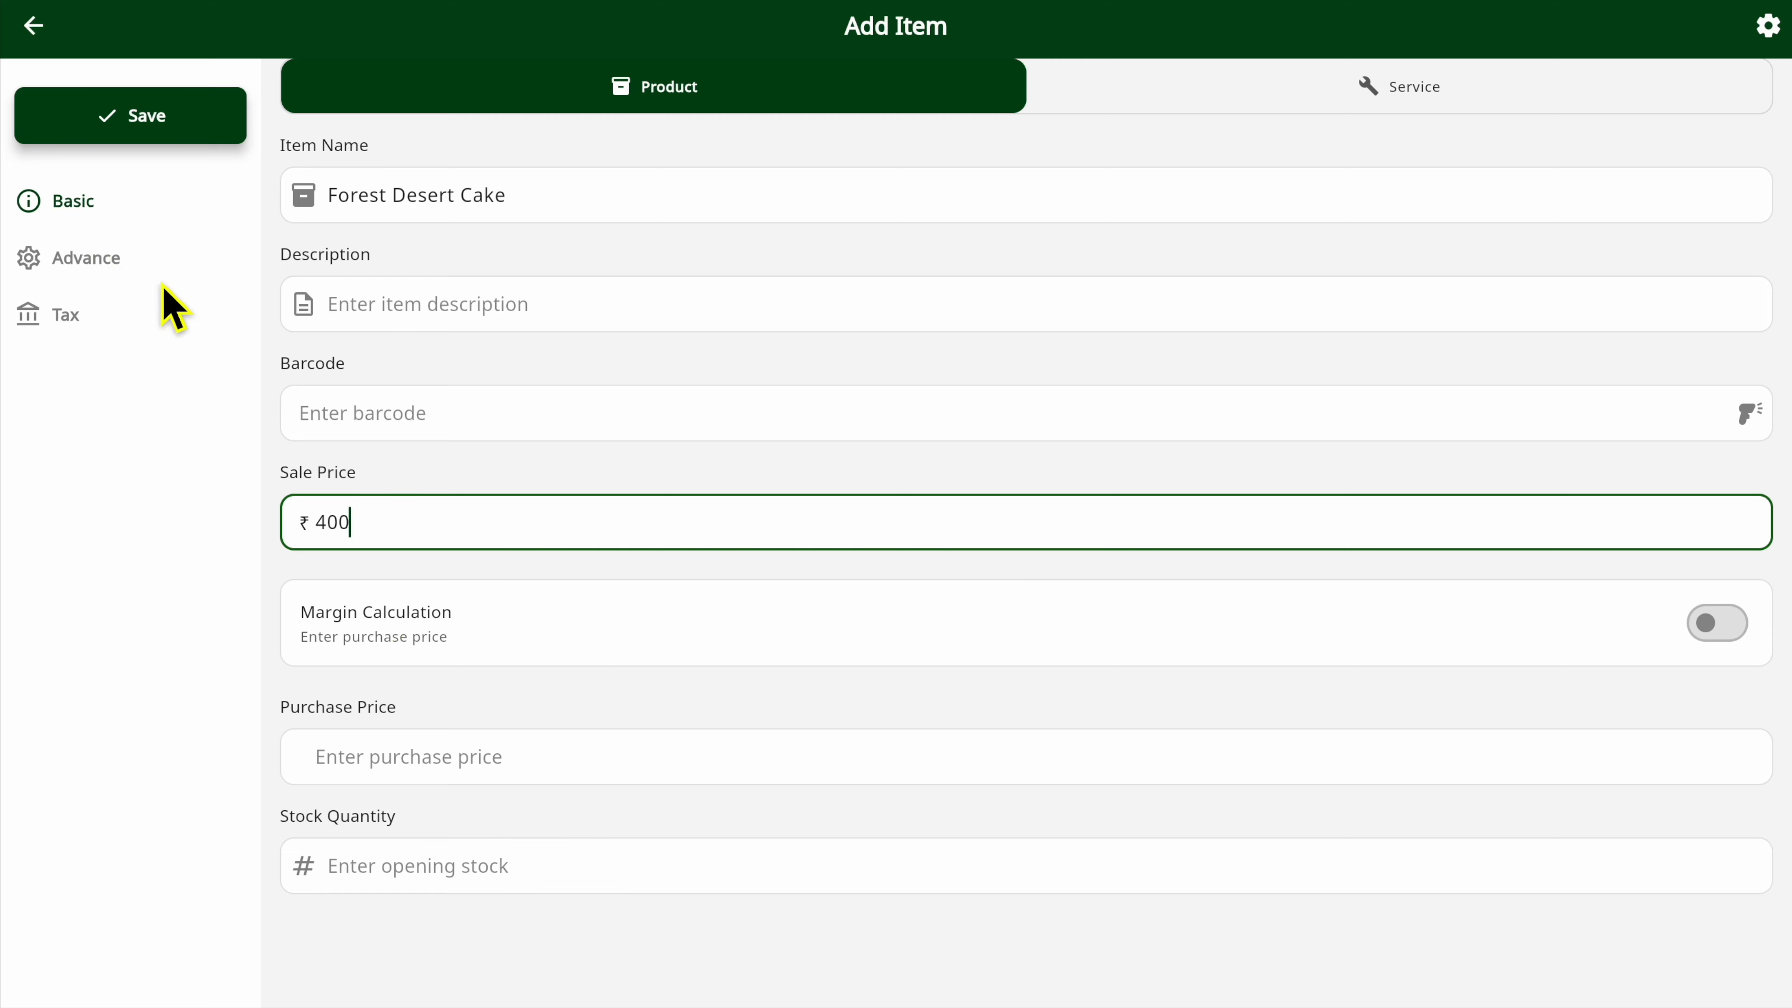
Set the new item's unit to Box and save the item.
click(102, 260)
click(404, 268)
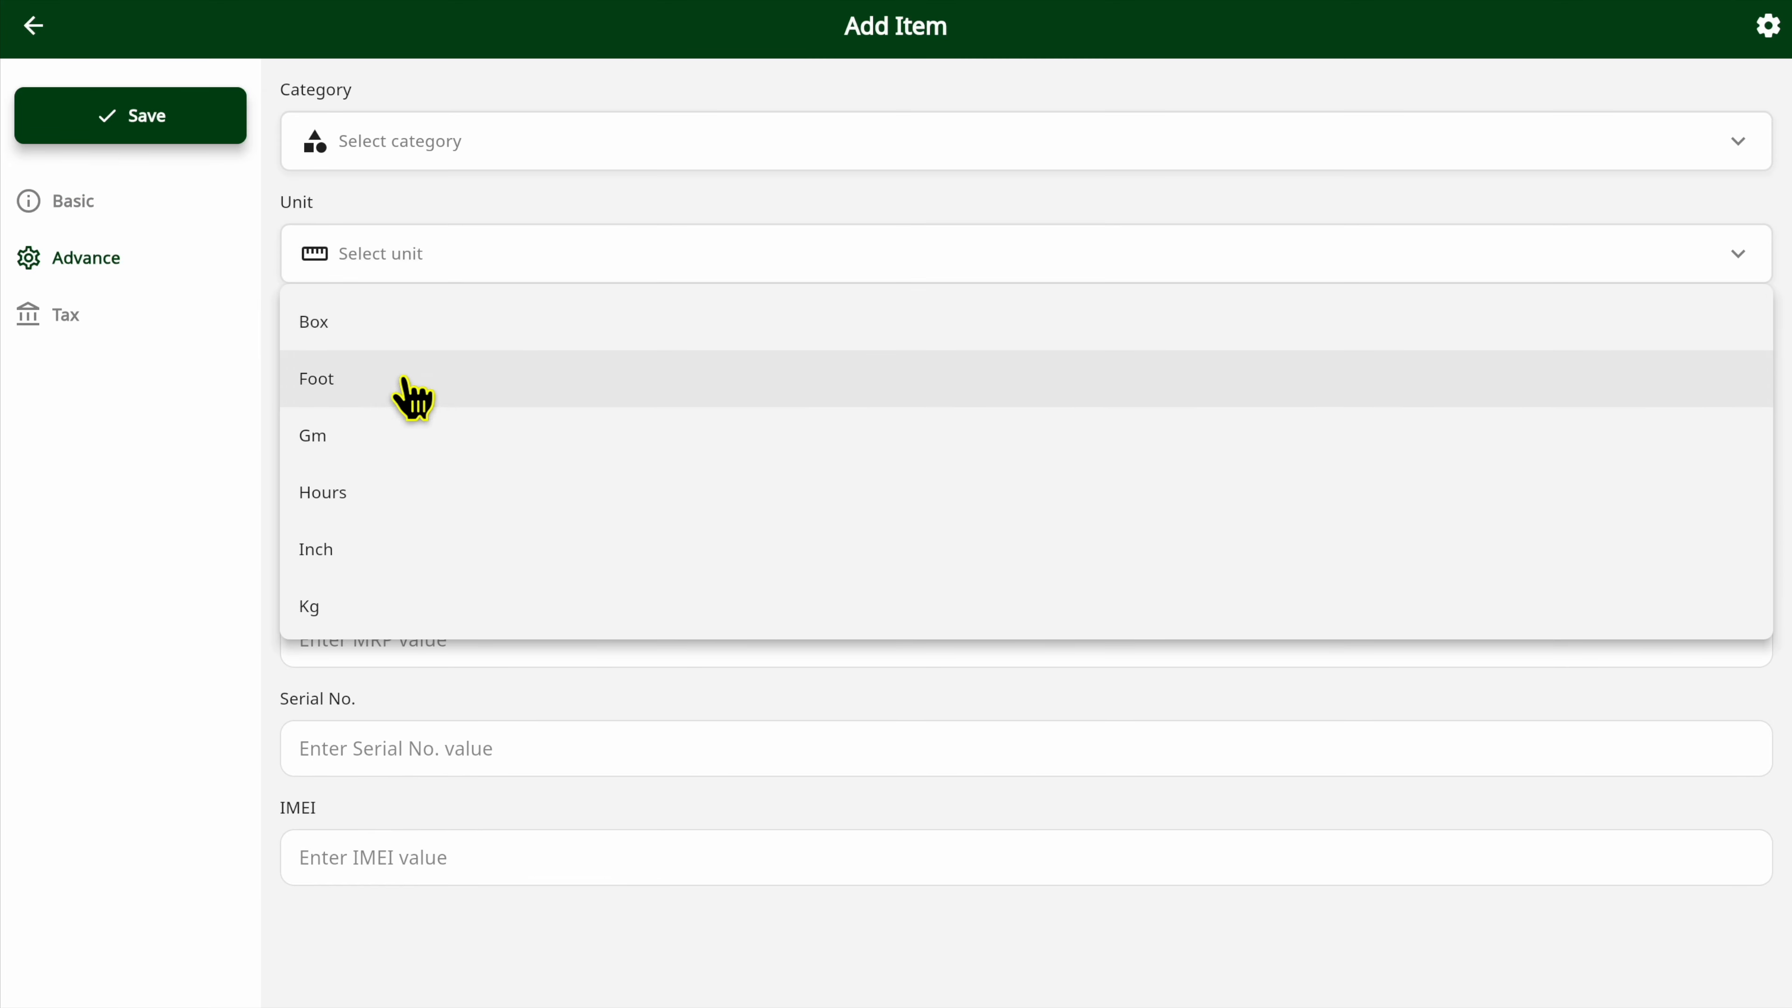
click(390, 326)
click(147, 130)
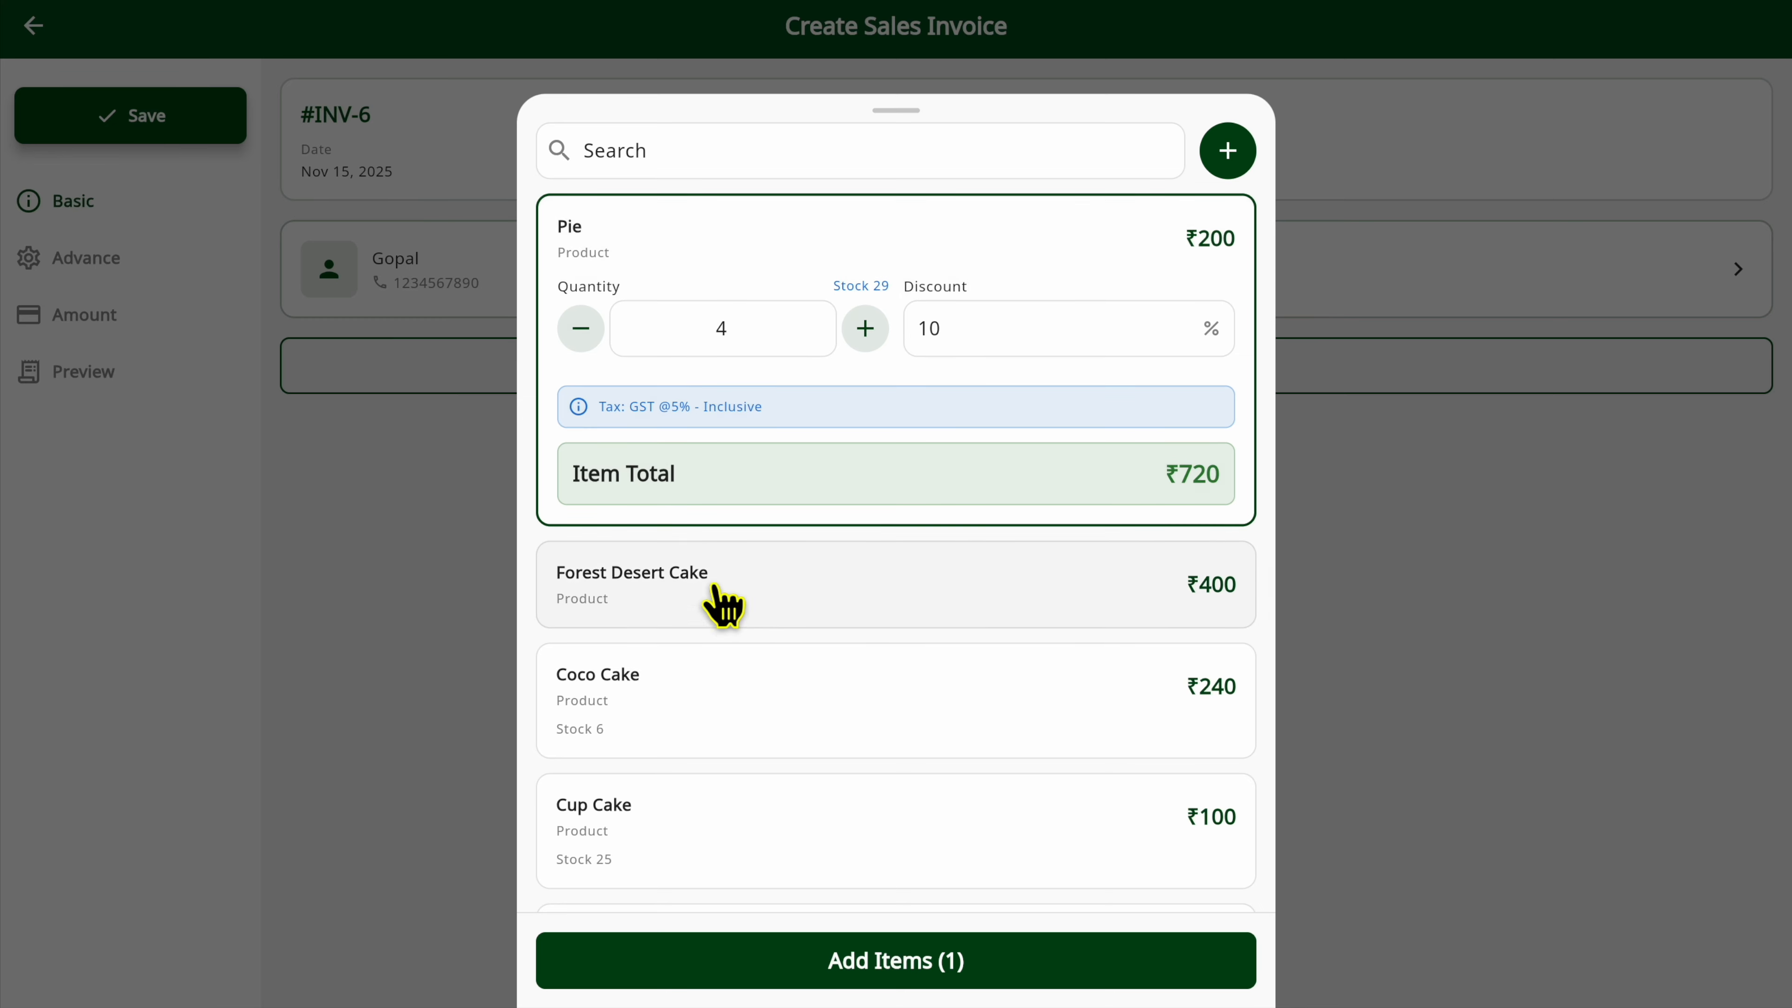
Select Forest Desert Cake with a quantity of 2 and add the selected items to the invoice.
scroll(719, 600, down, 2)
scroll(719, 600, up, 2)
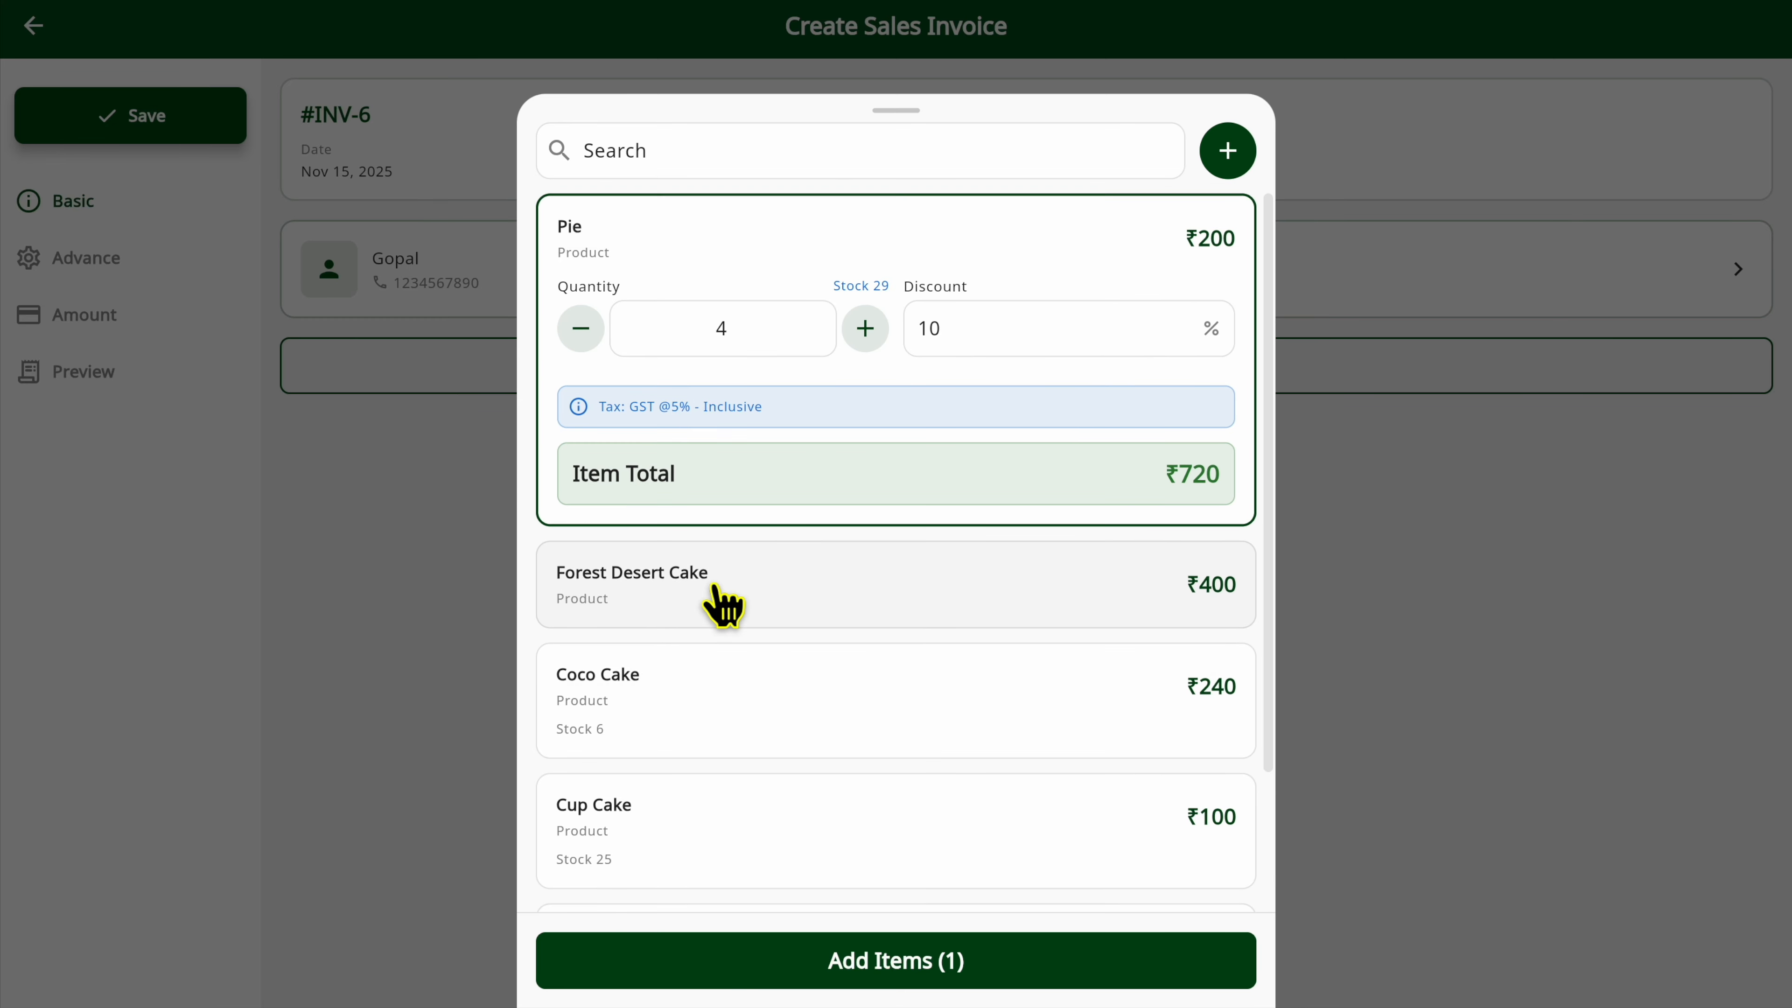
click(615, 598)
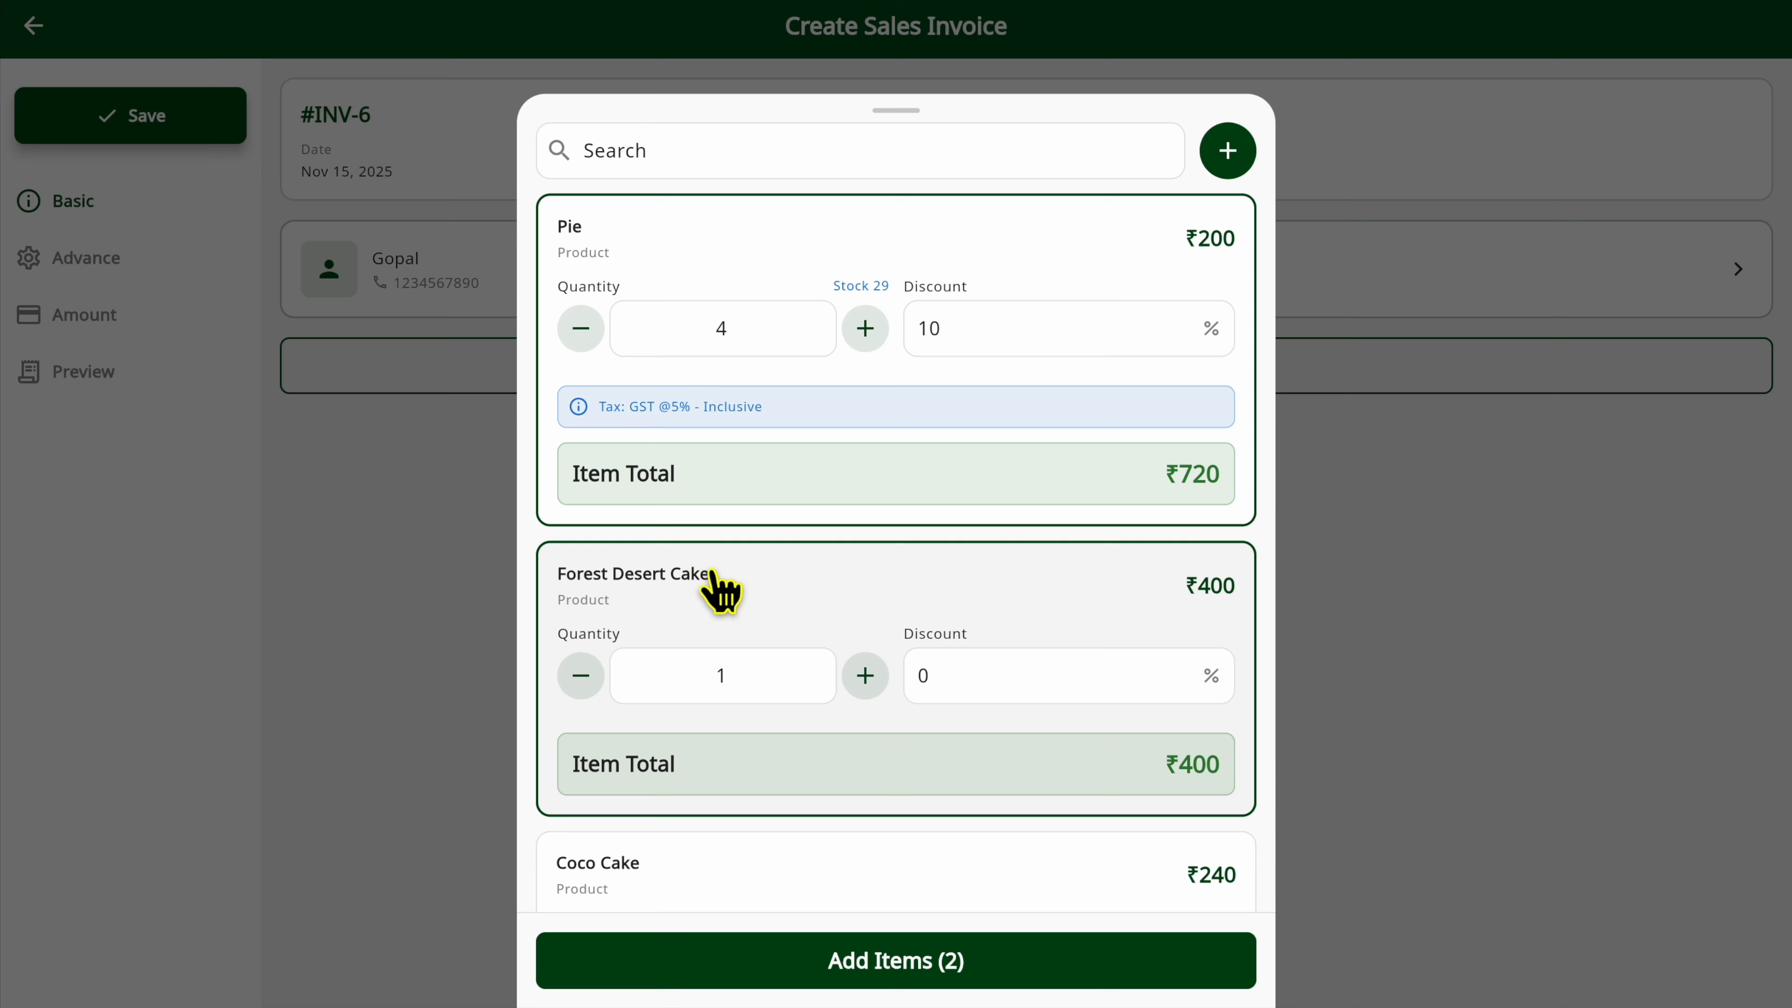
scroll(720, 588, down, 2)
click(865, 542)
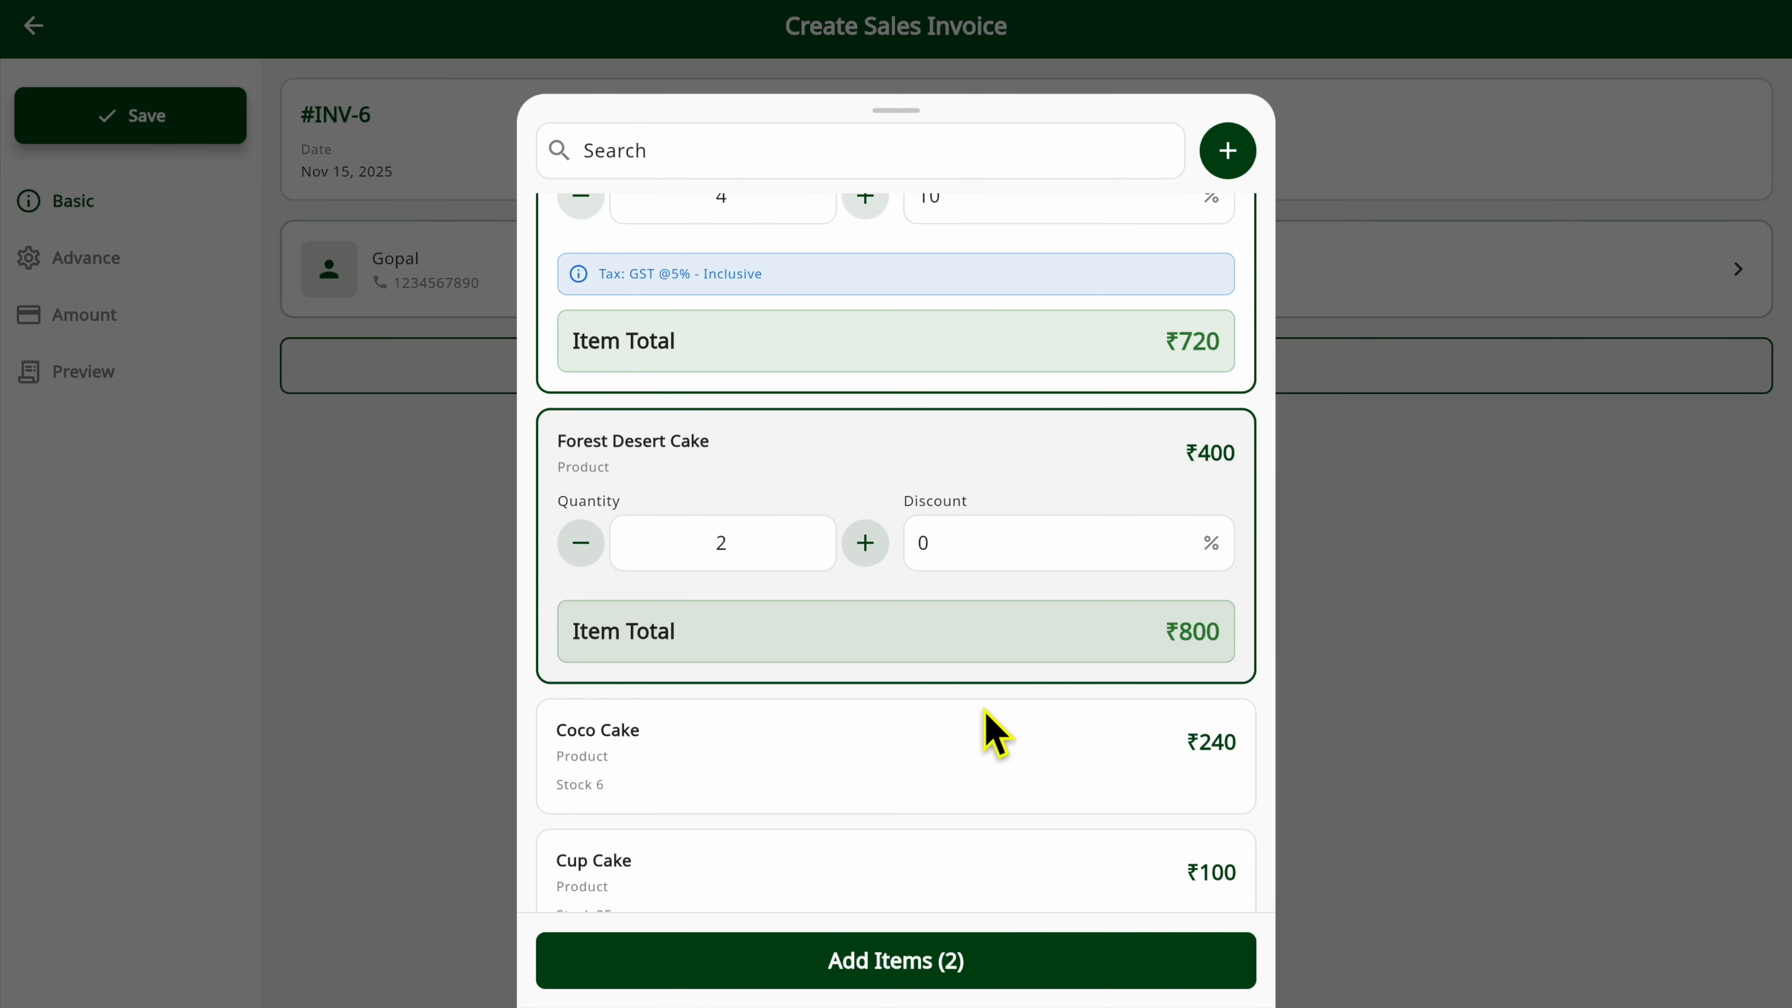
scroll(896, 583, up, 2)
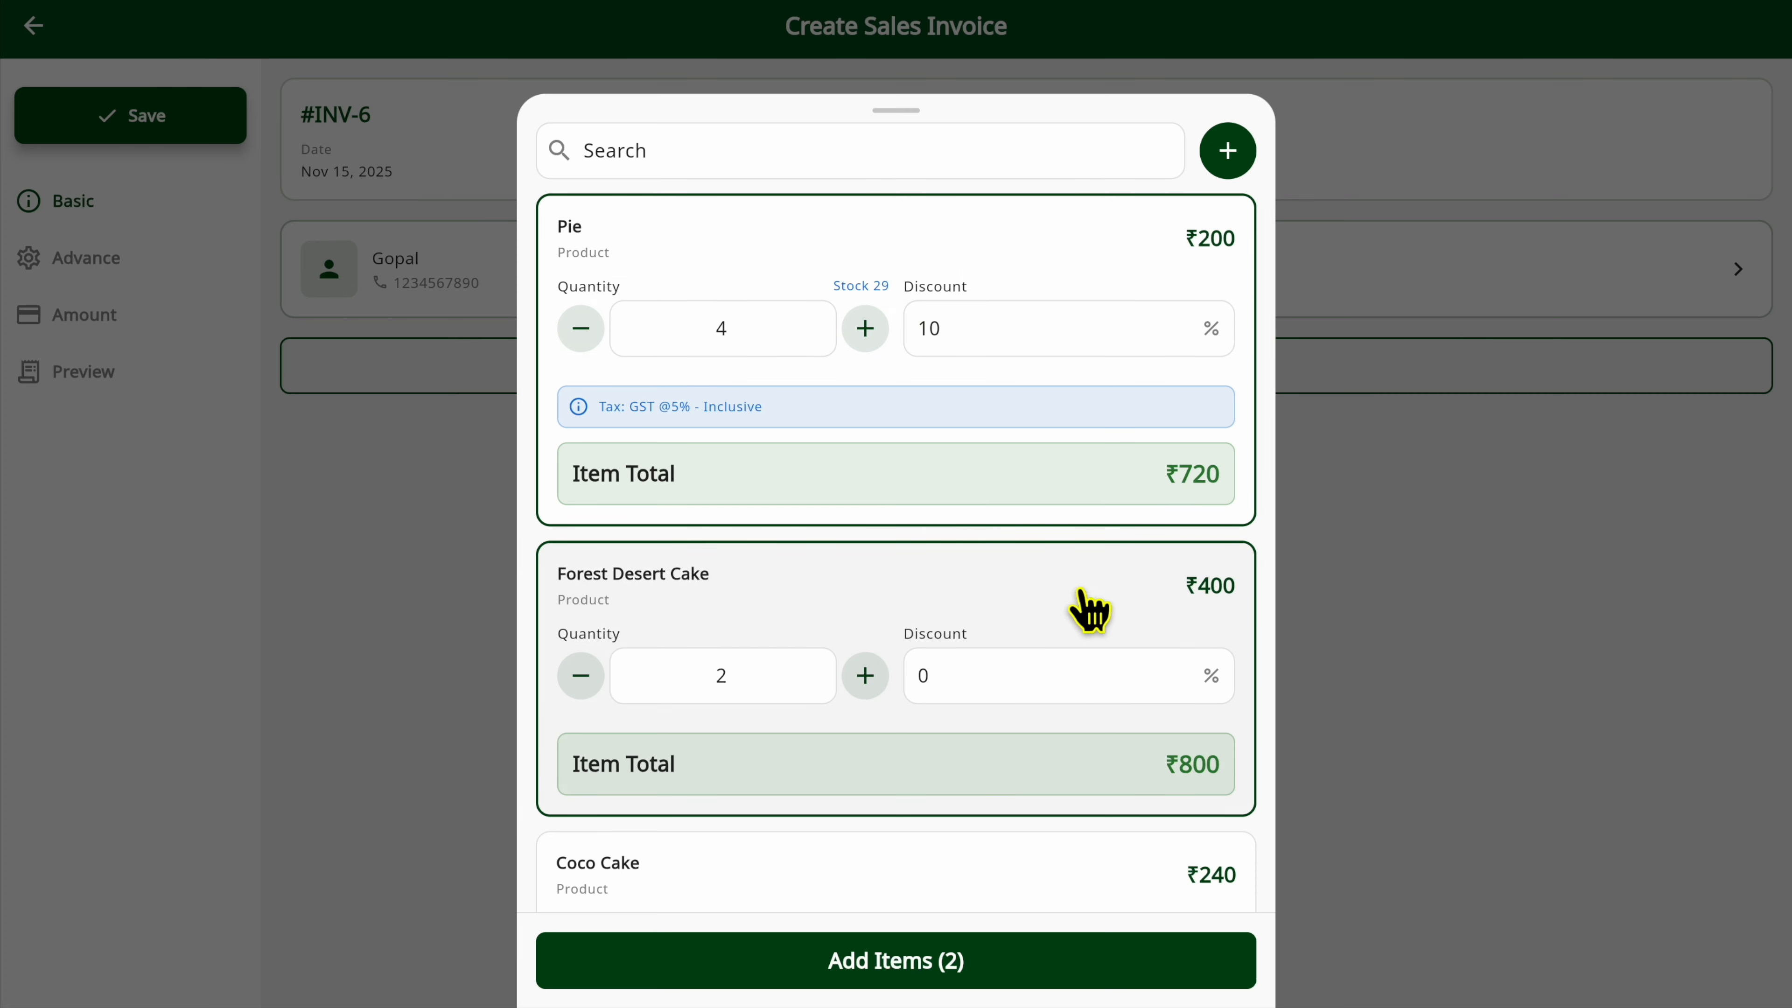
scroll(1080, 603, down, 3)
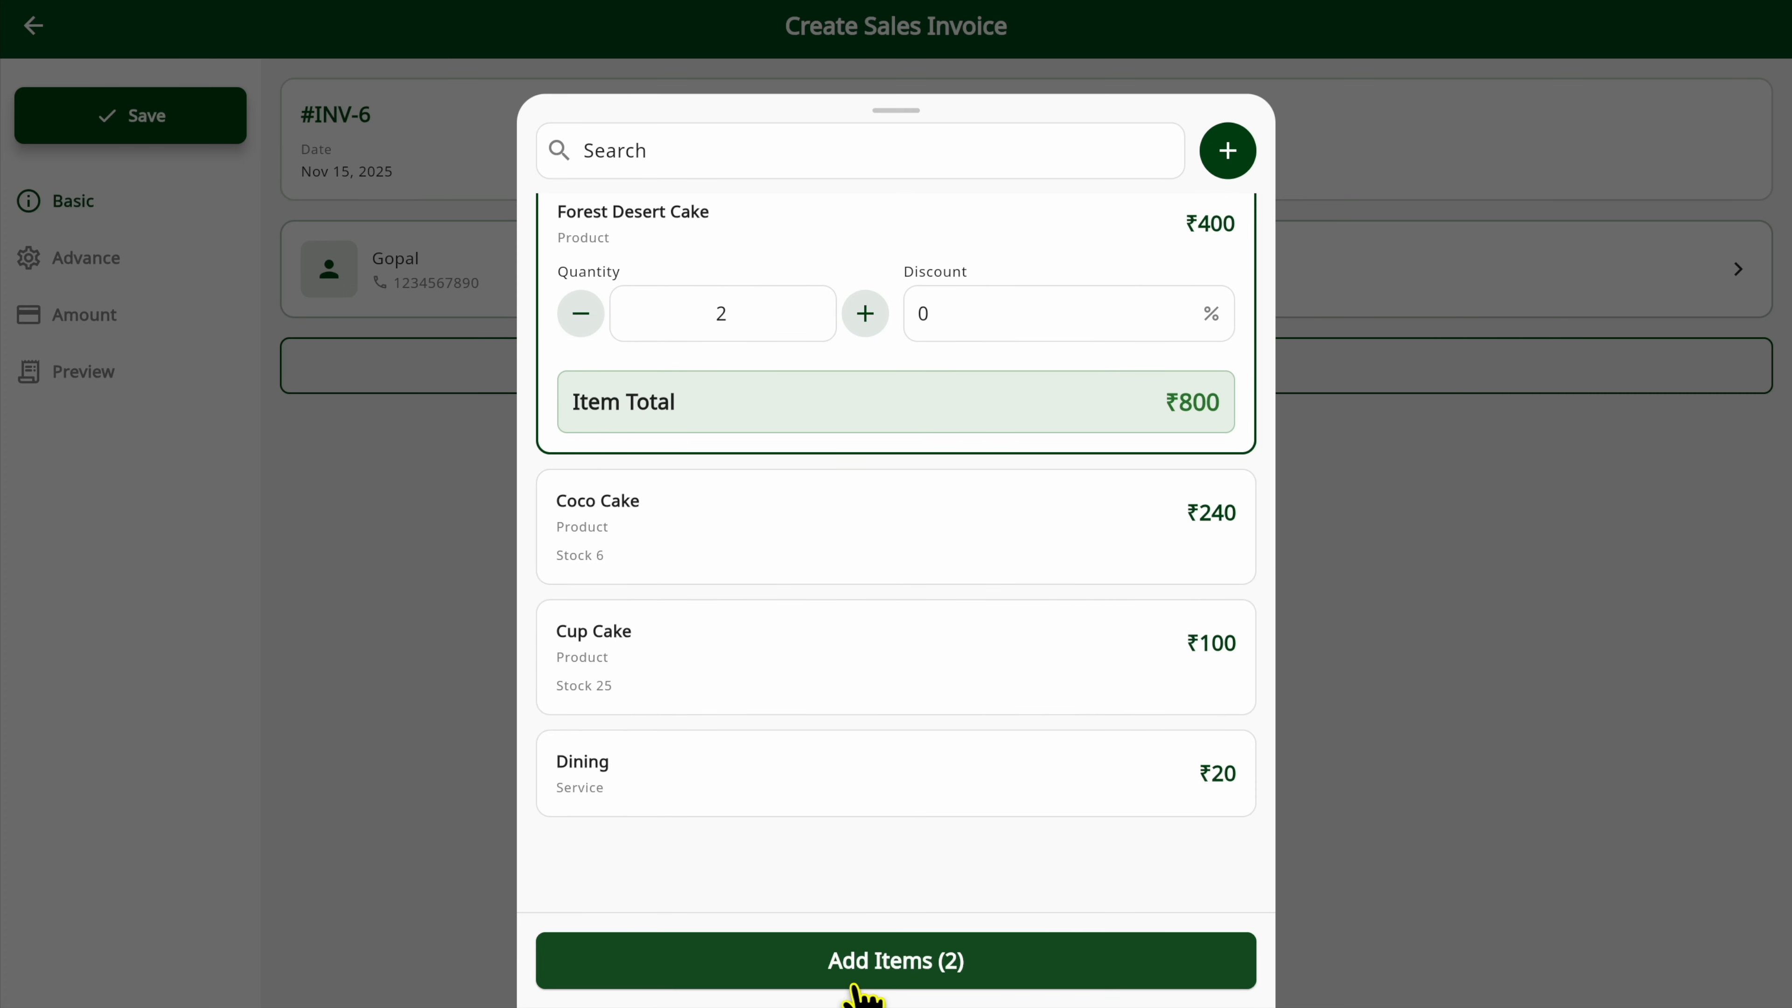
click(994, 985)
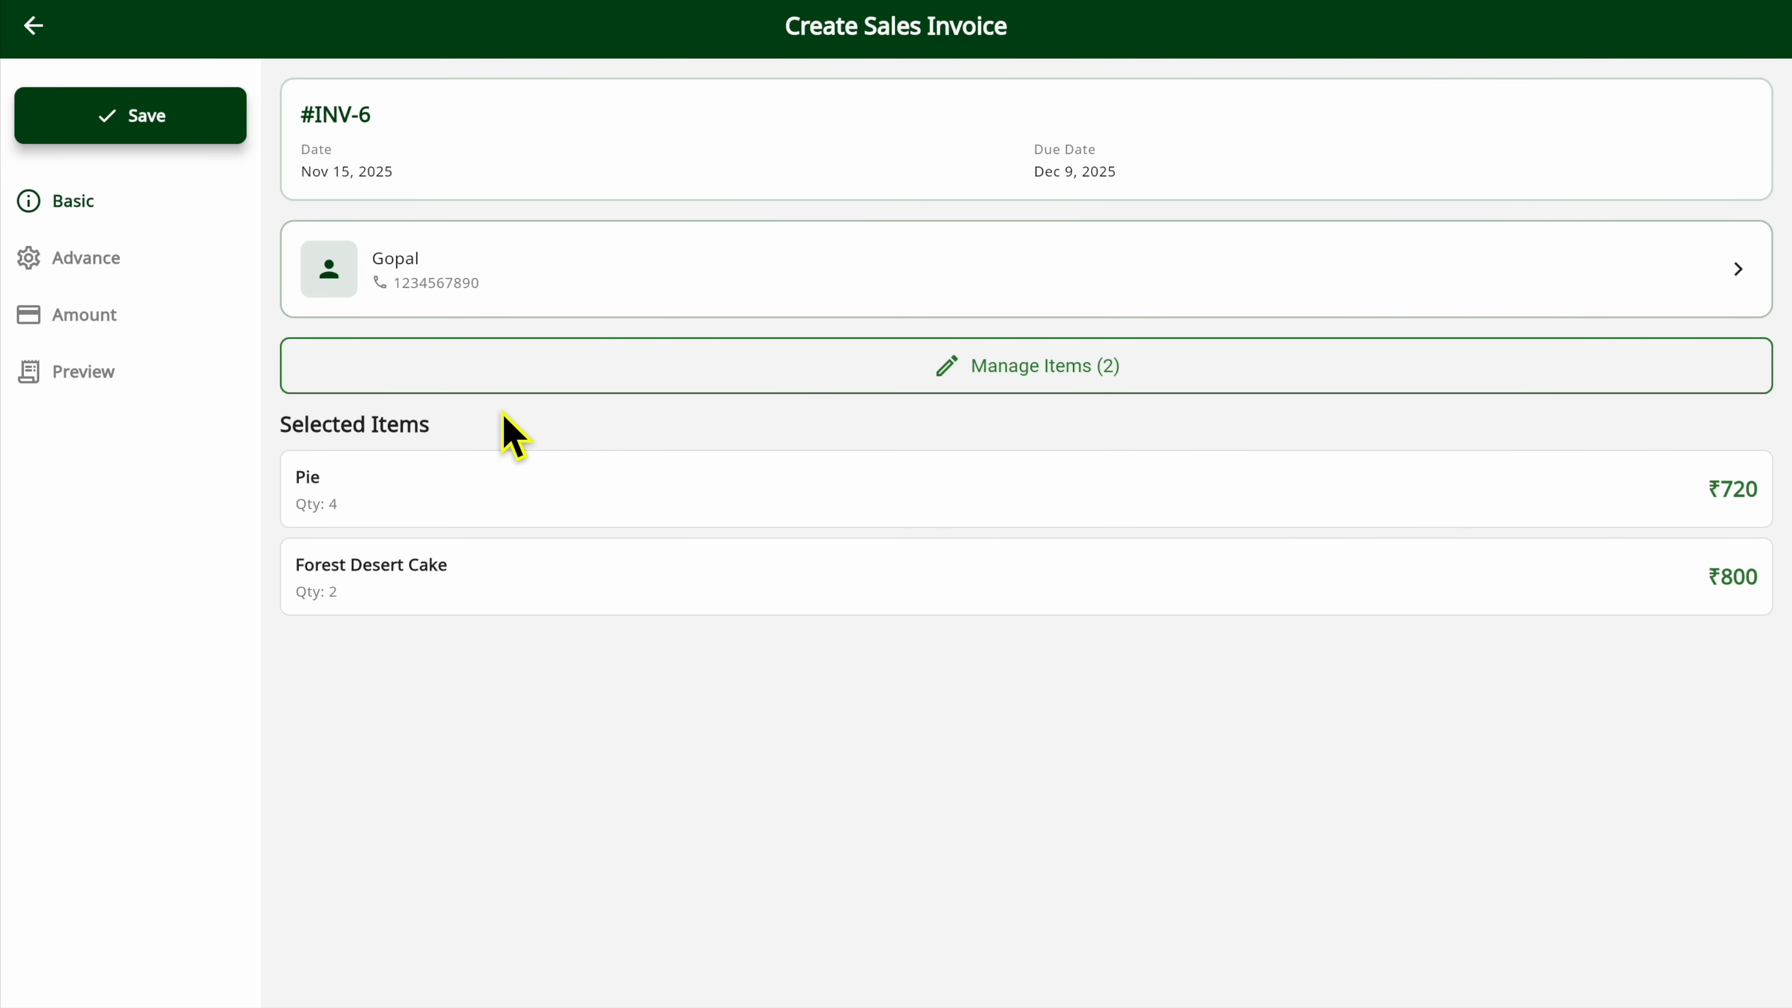
Set the sales invoice's due date to November 23, 2025 with Fully Paid left off, and save the invoice details.
click(599, 182)
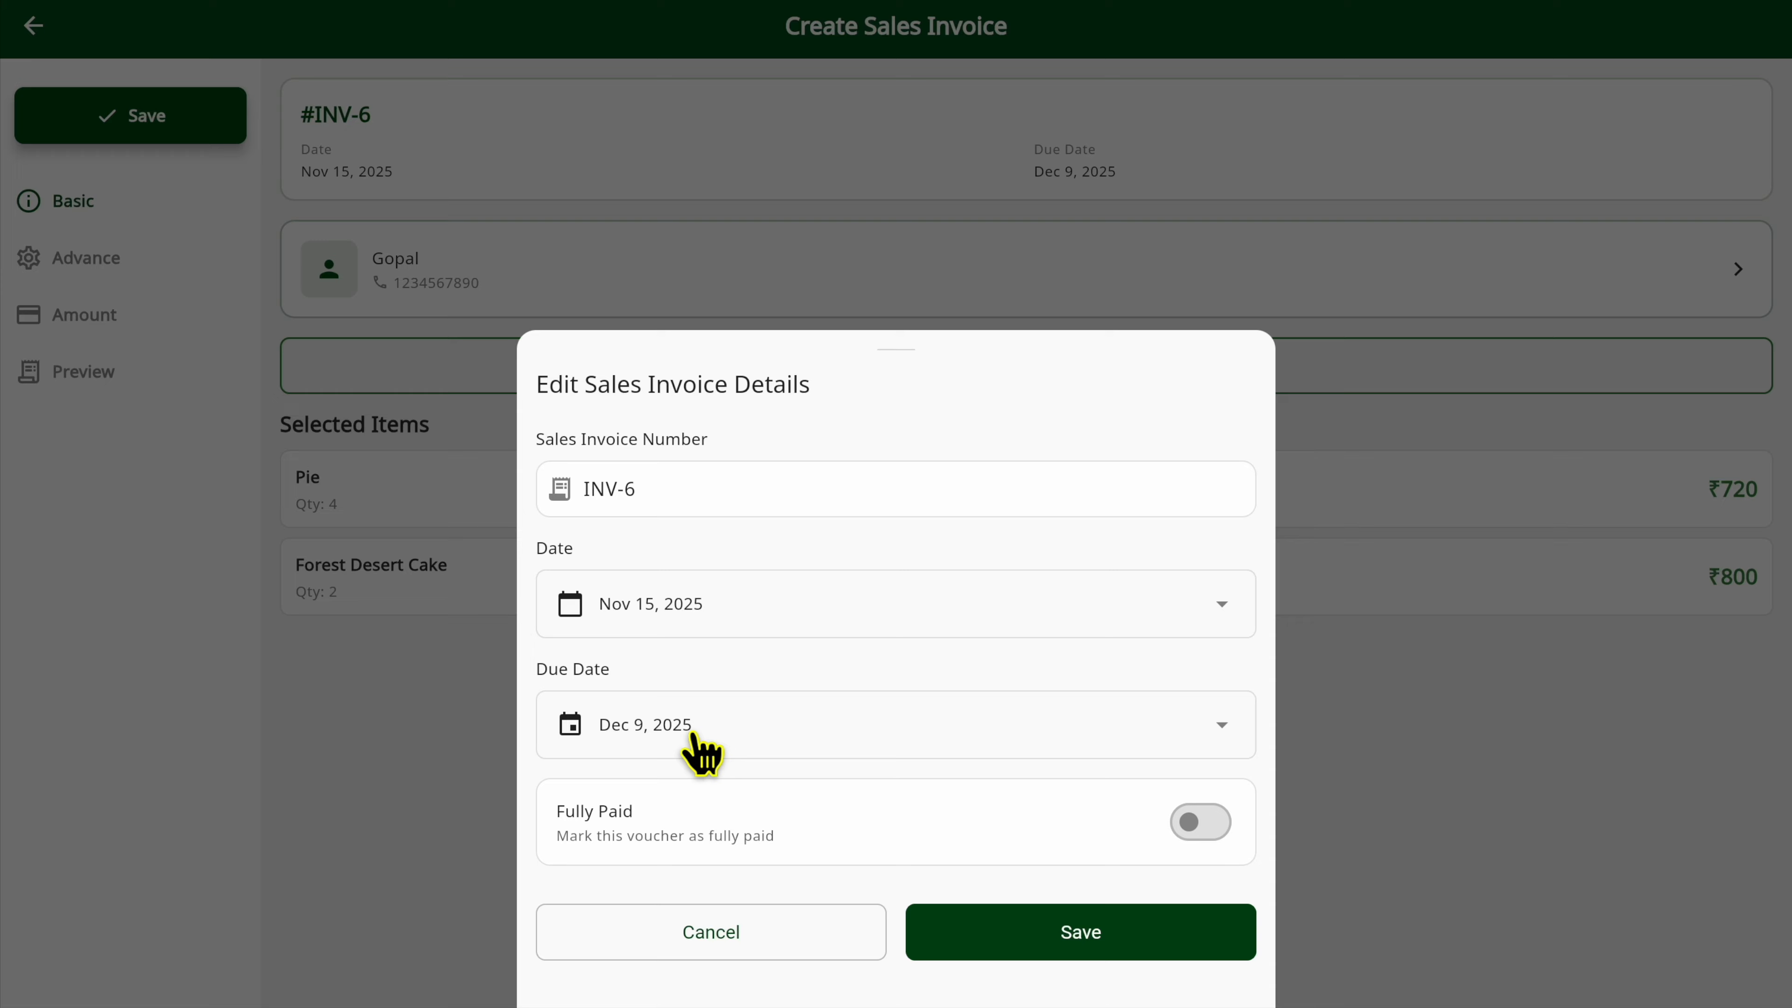
click(702, 752)
click(1061, 674)
click(1199, 822)
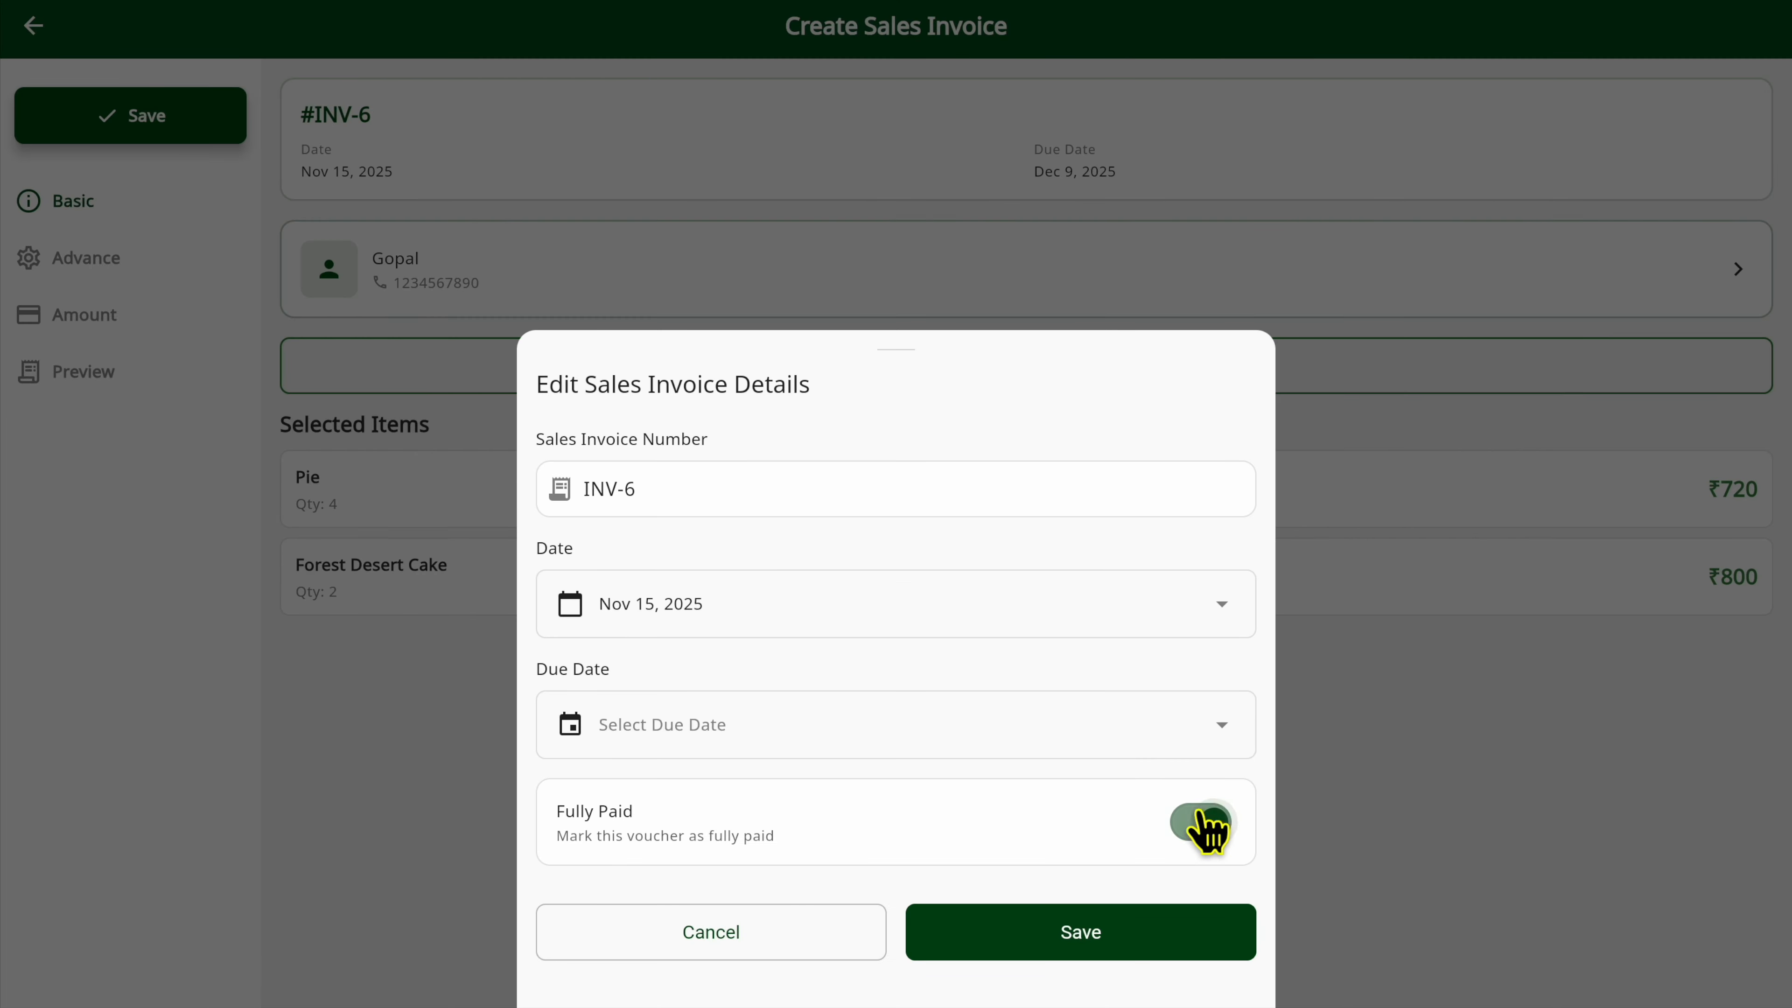
click(1199, 825)
click(1034, 747)
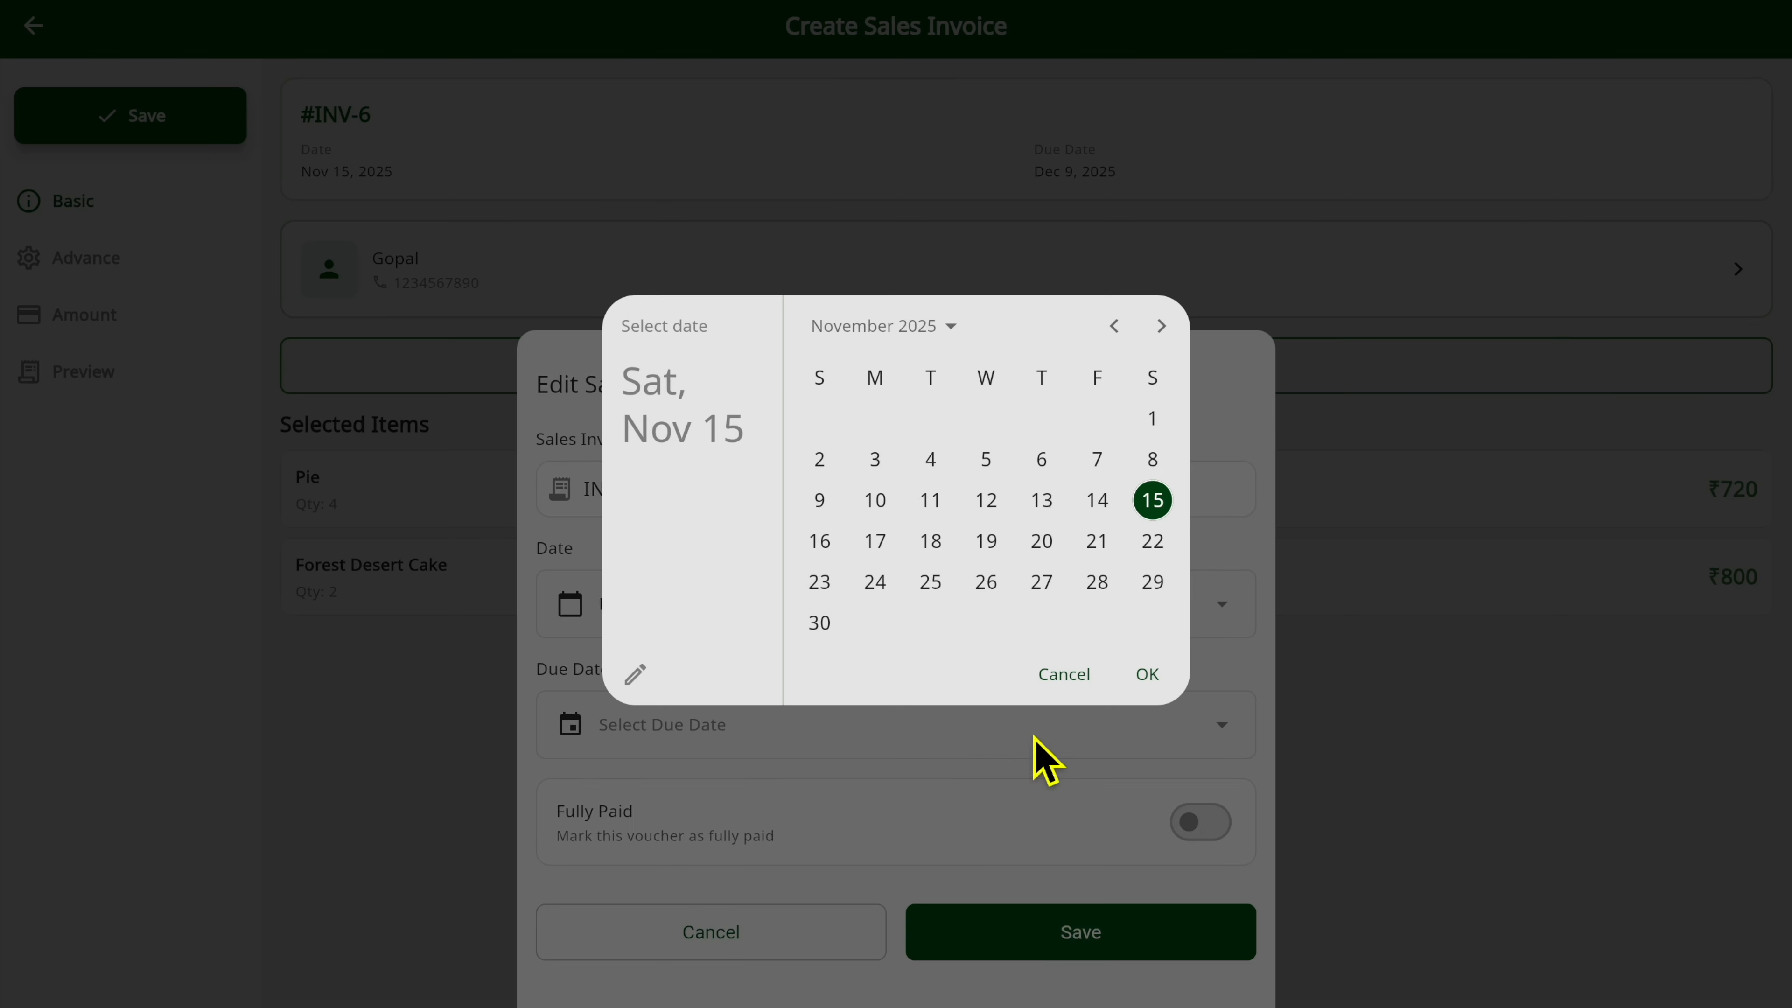
click(818, 581)
click(1148, 675)
click(1076, 939)
Enter the PO number in the invoice's advanced details.
click(88, 262)
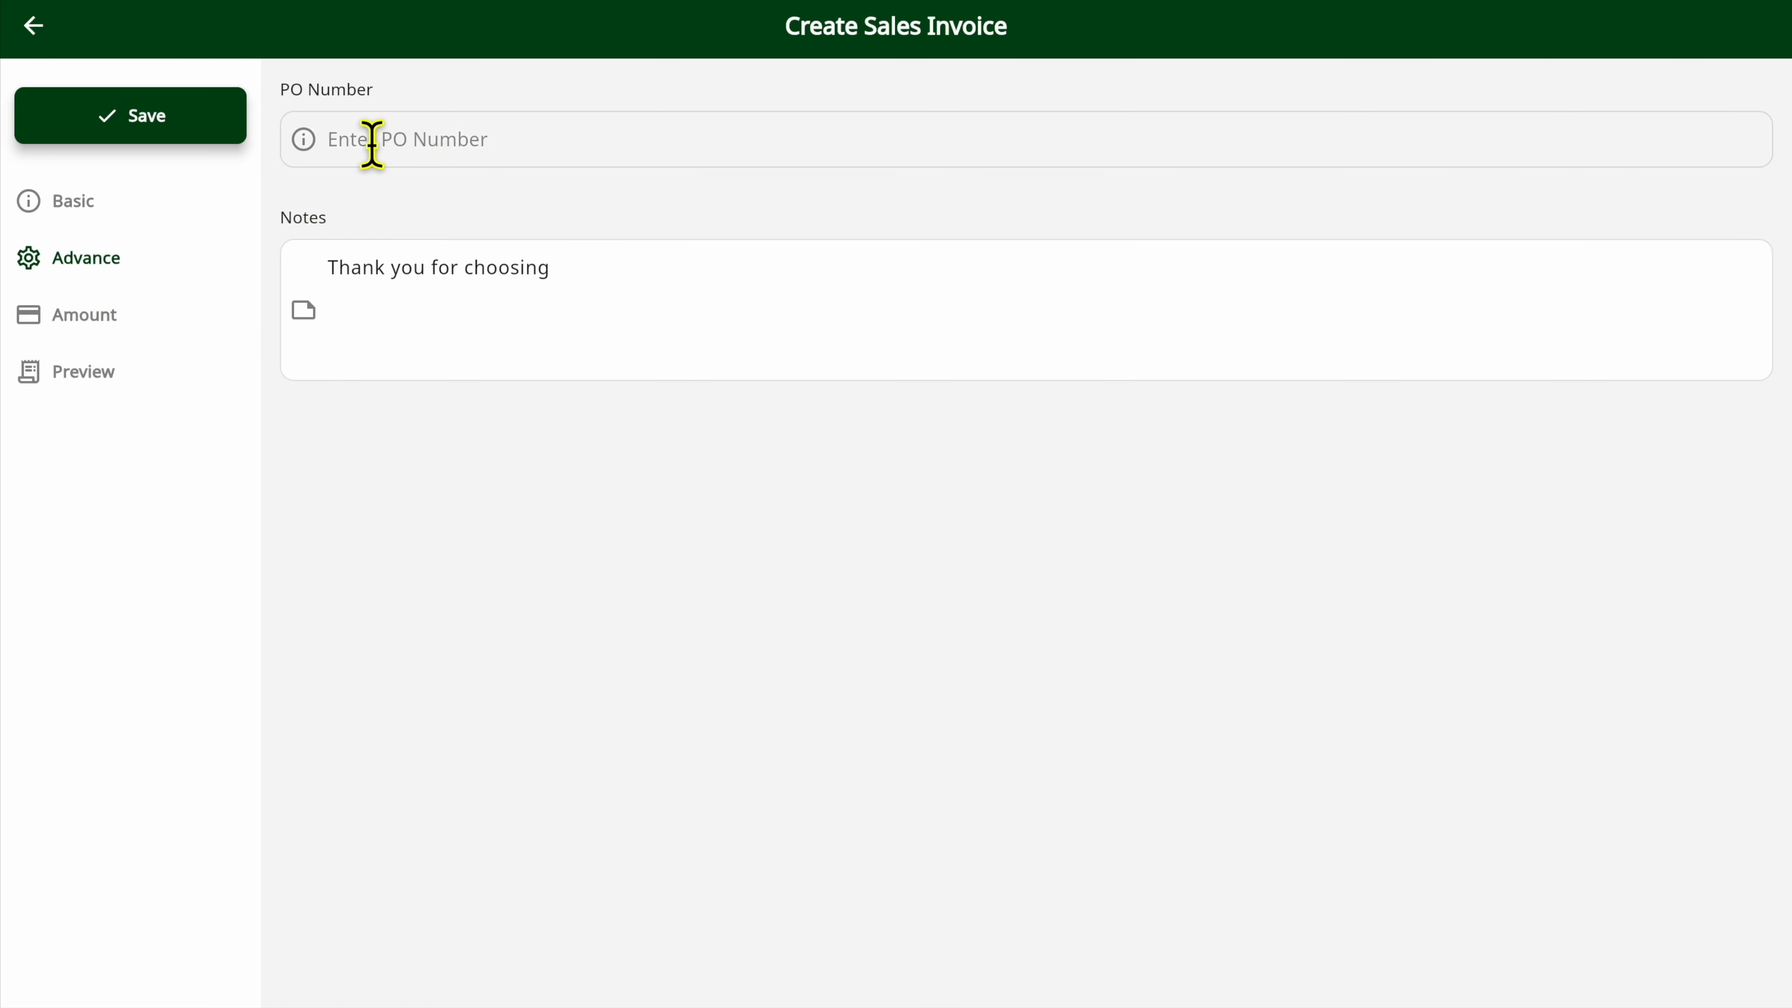
click(360, 302)
drag(340, 300, 601, 302)
click(601, 302)
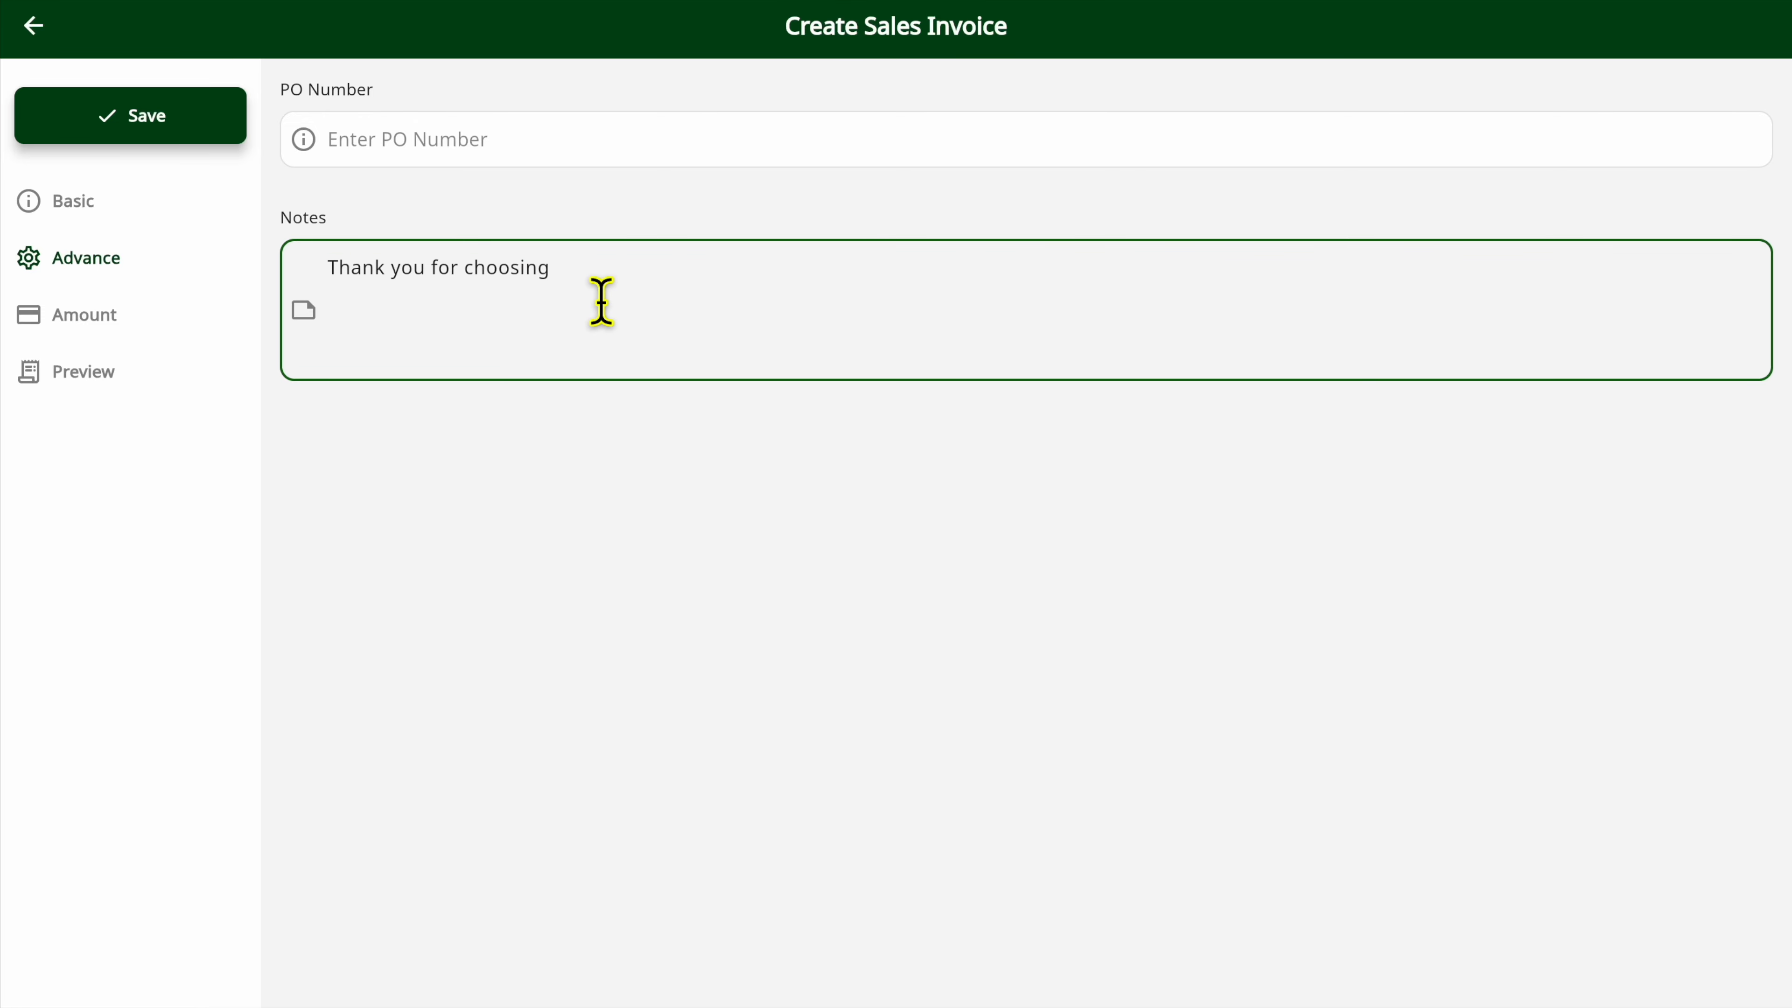
click(467, 149)
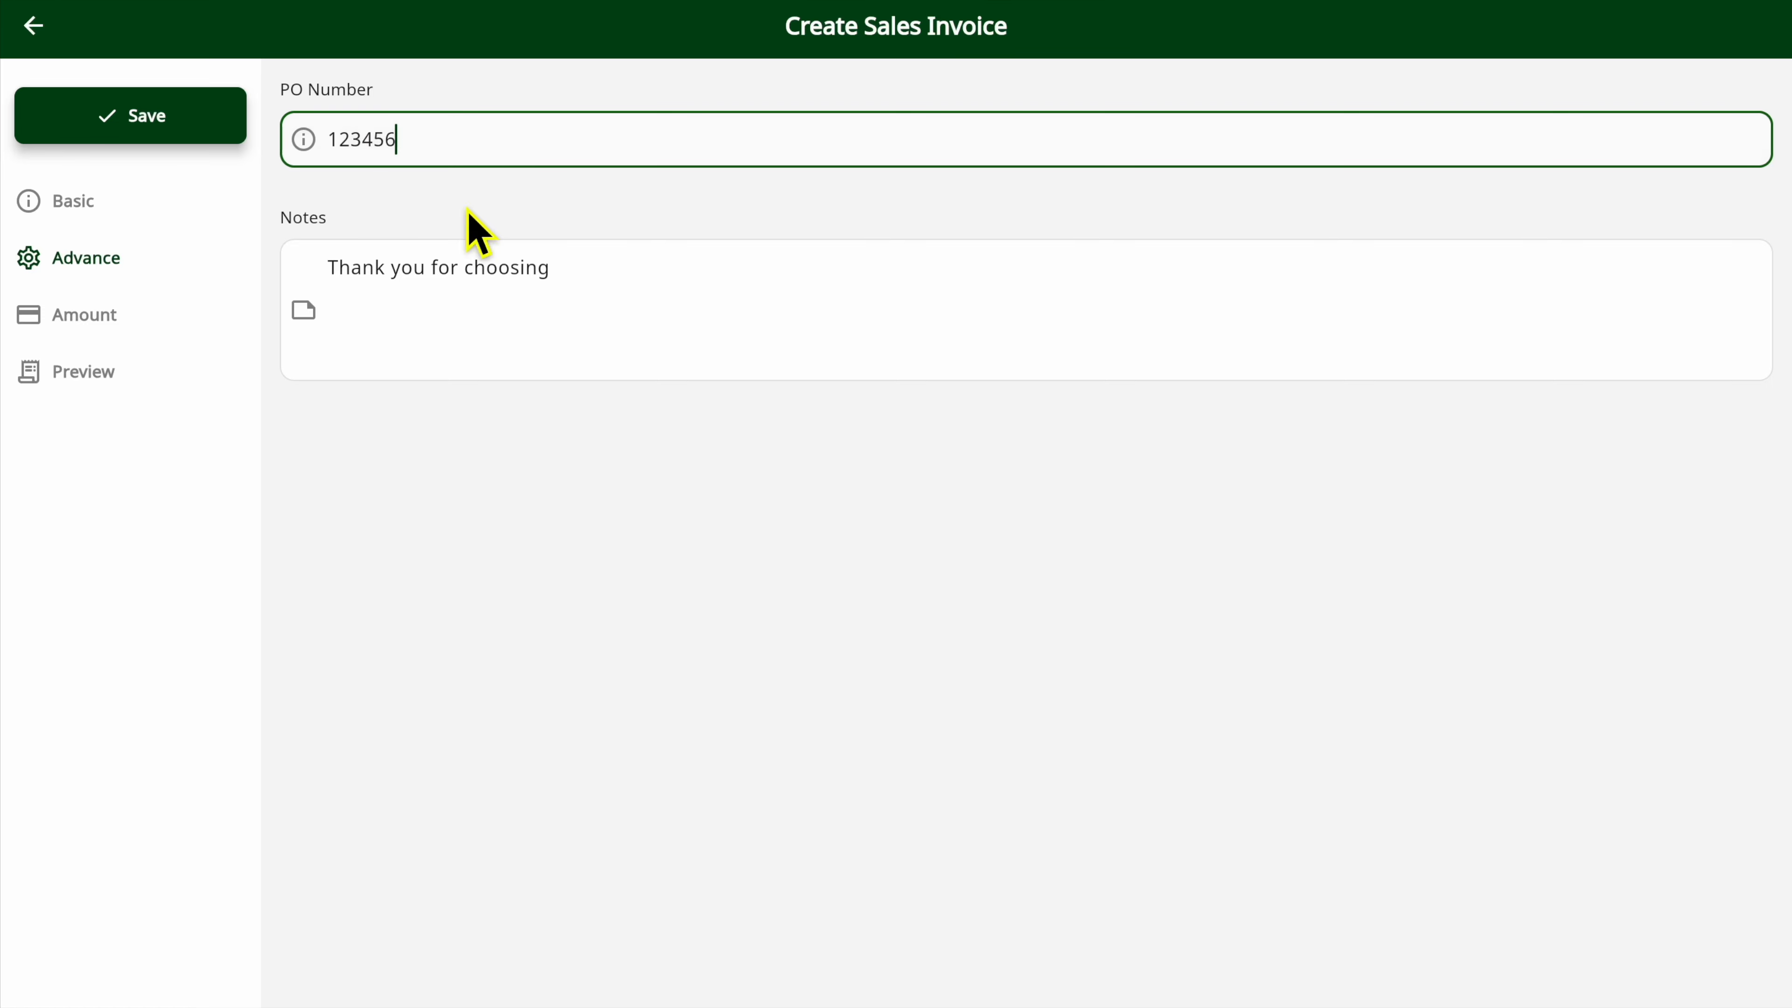
click(596, 316)
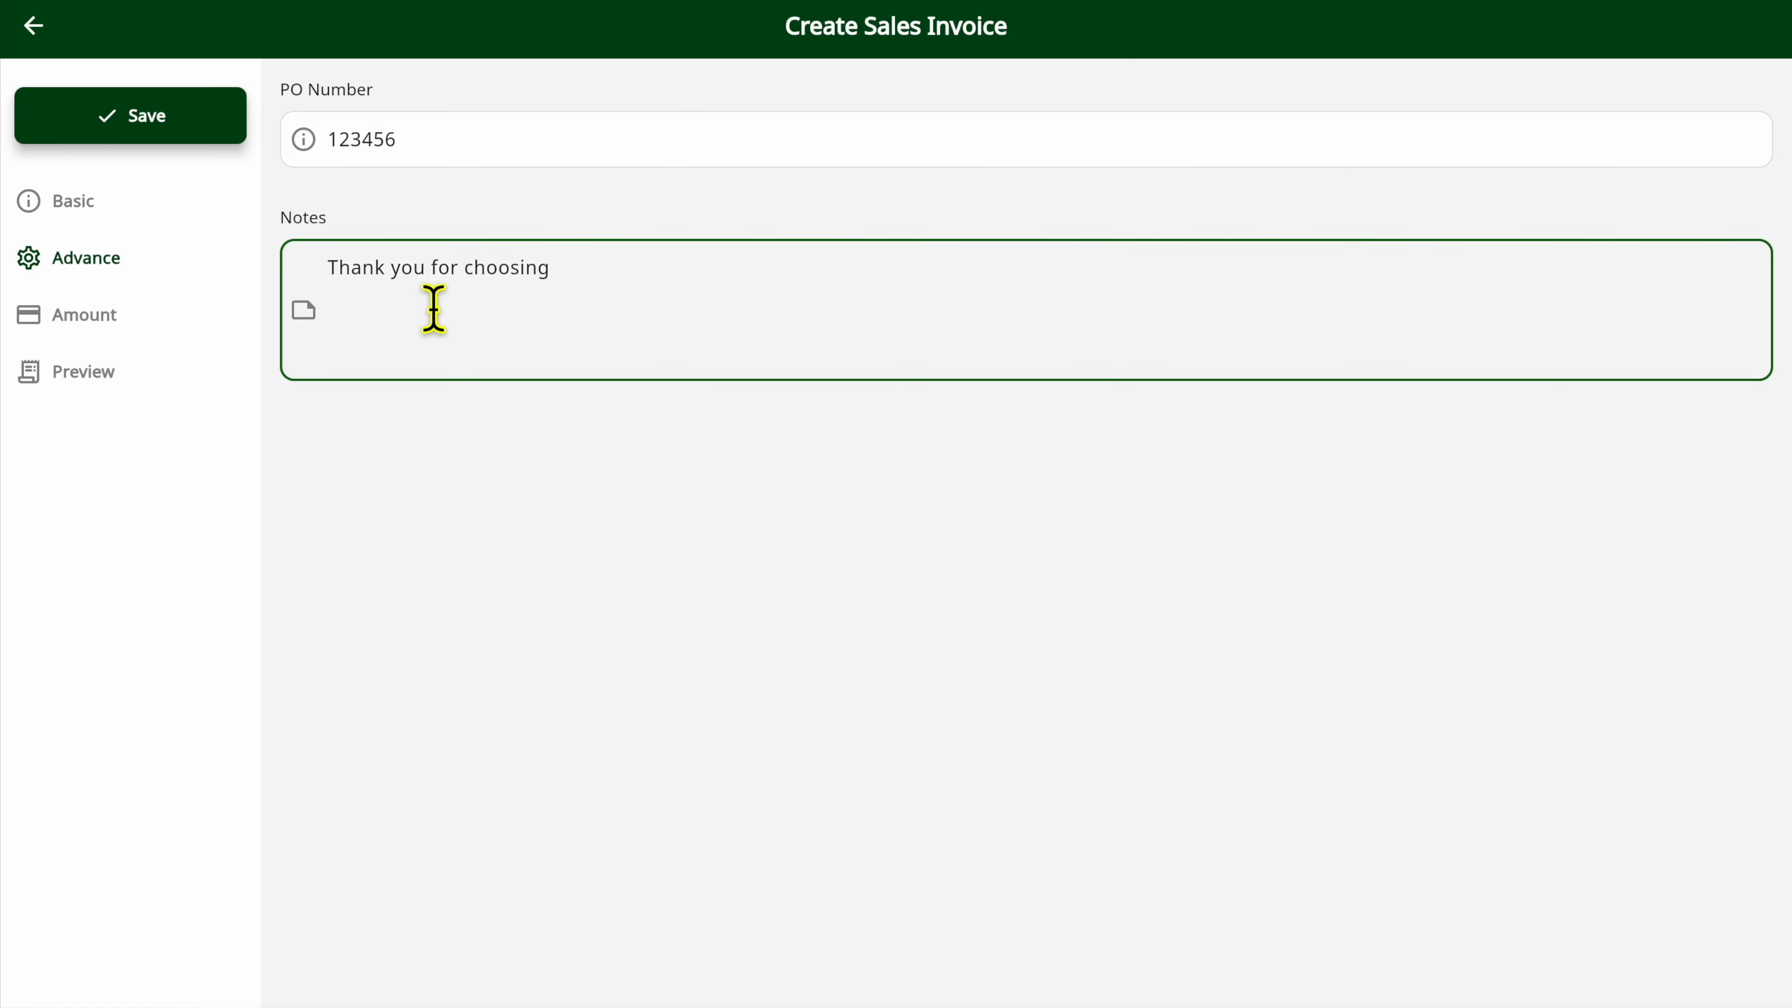
click(95, 323)
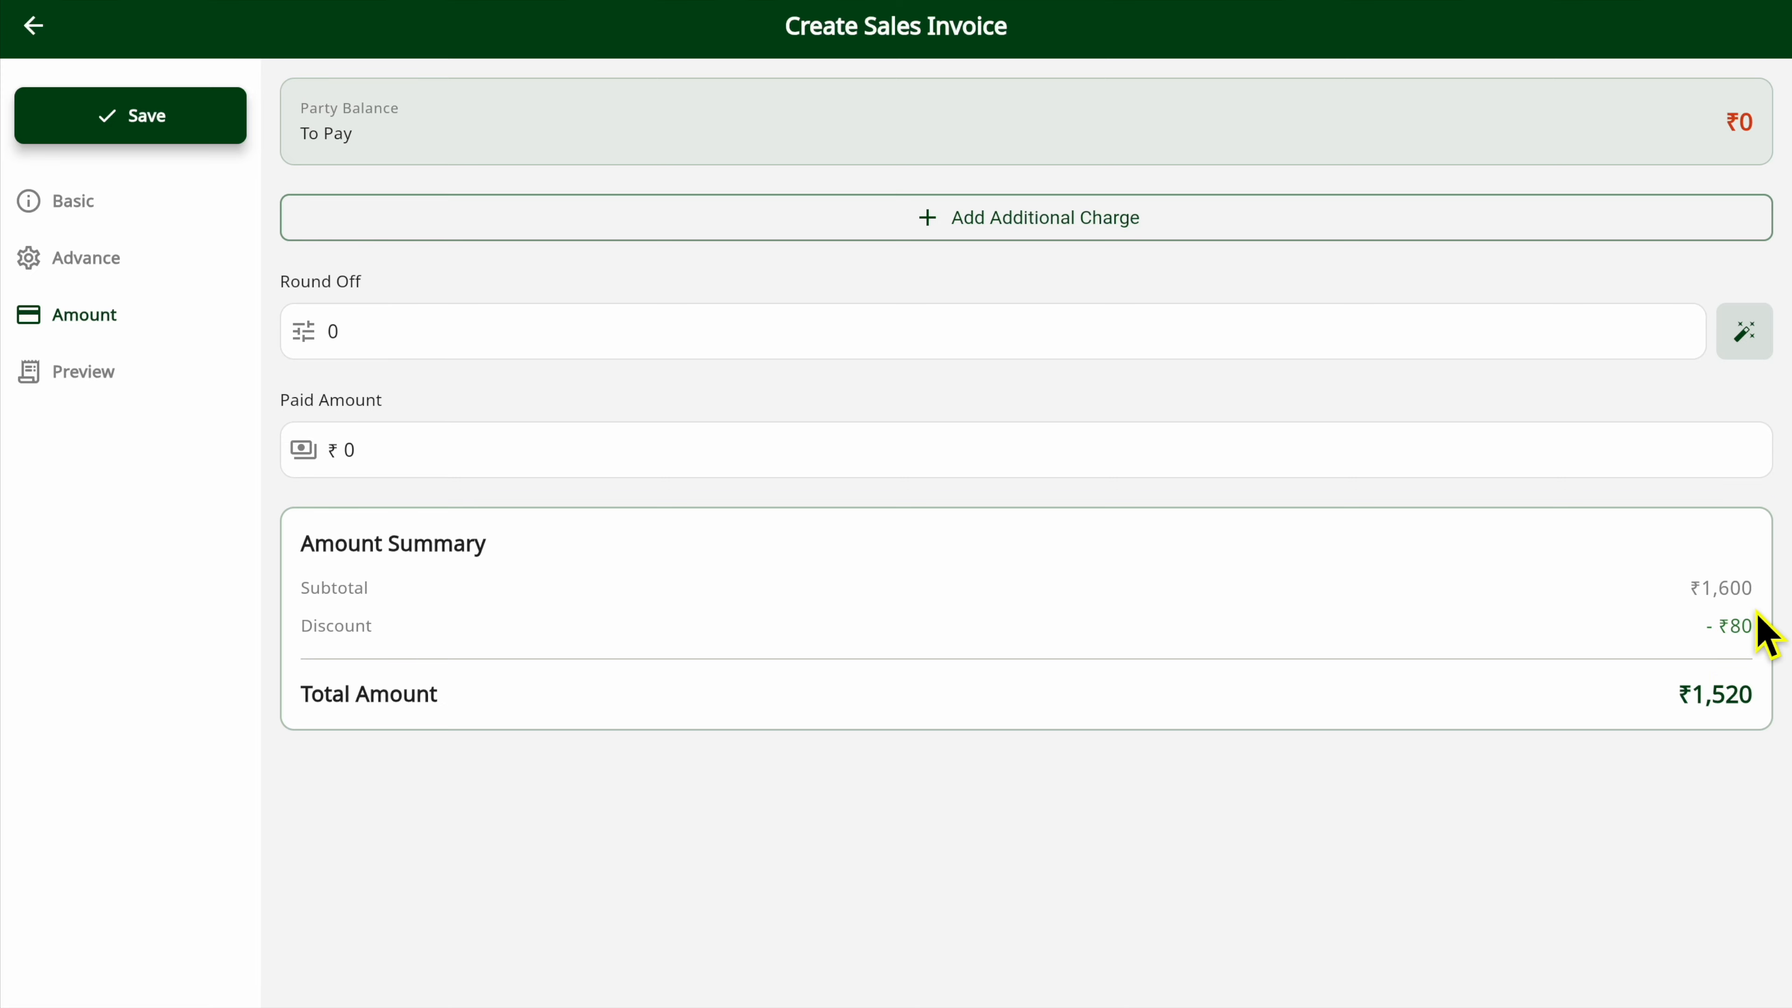
click(896, 222)
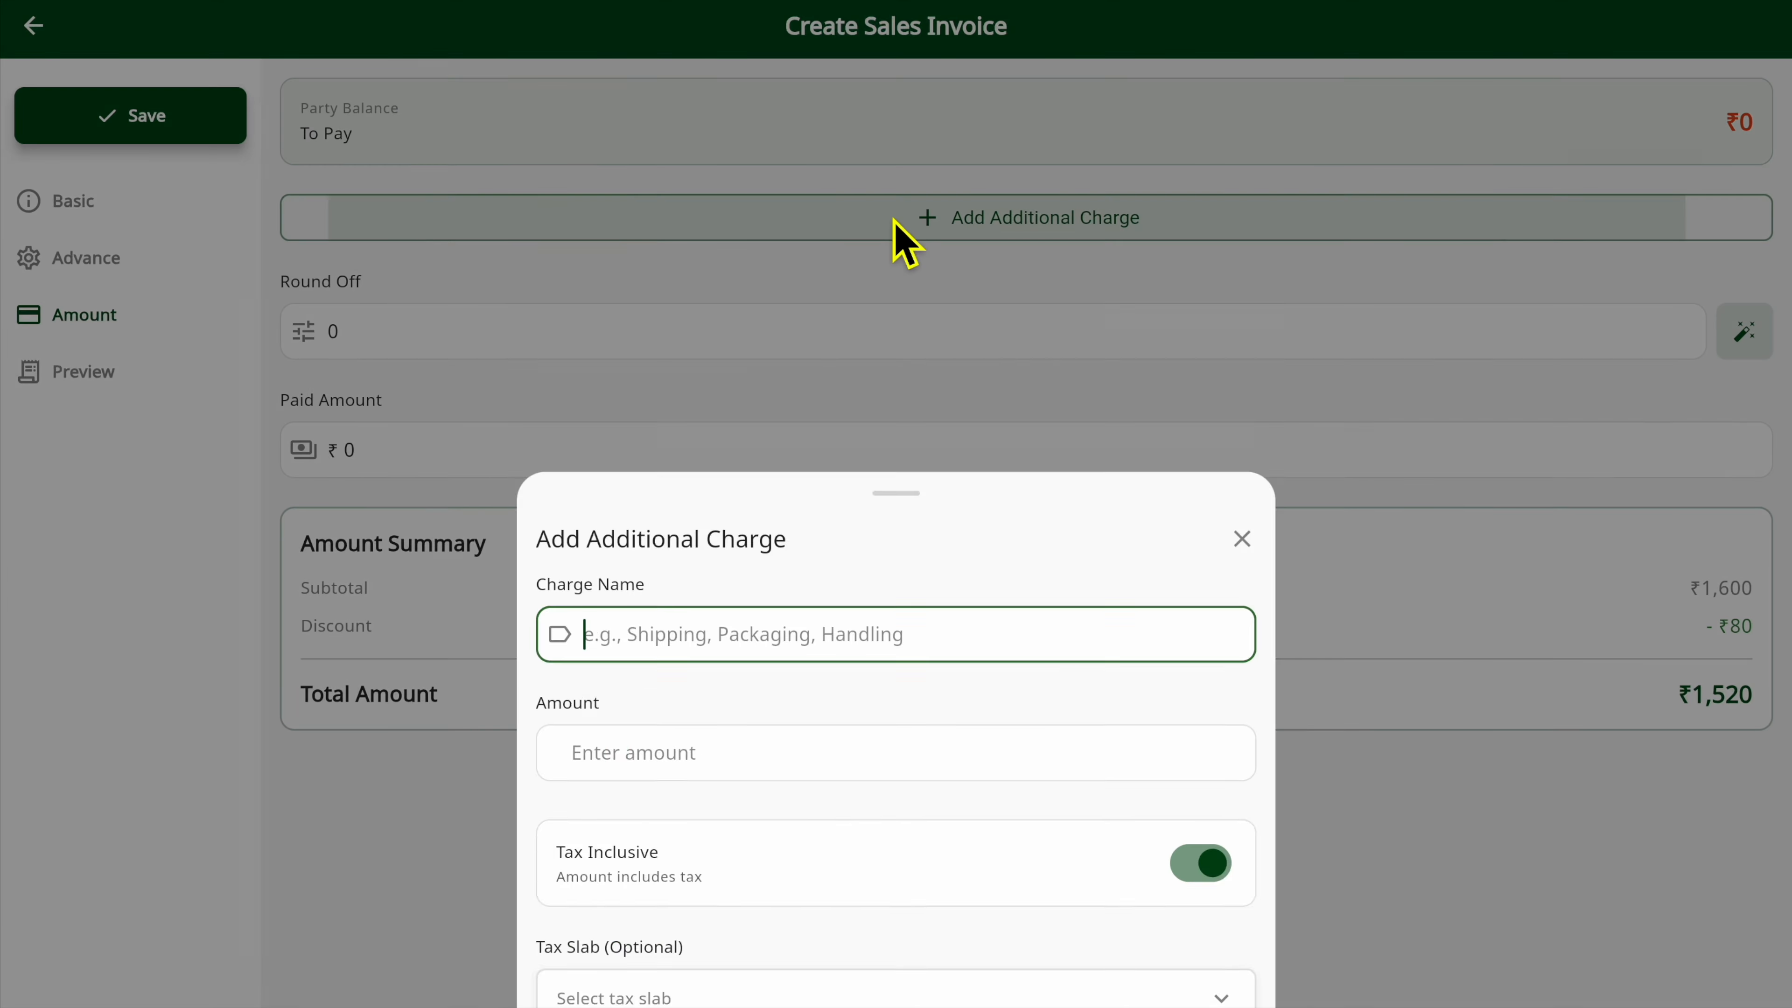
text(Delivery)
click(764, 607)
text(100)
click(711, 855)
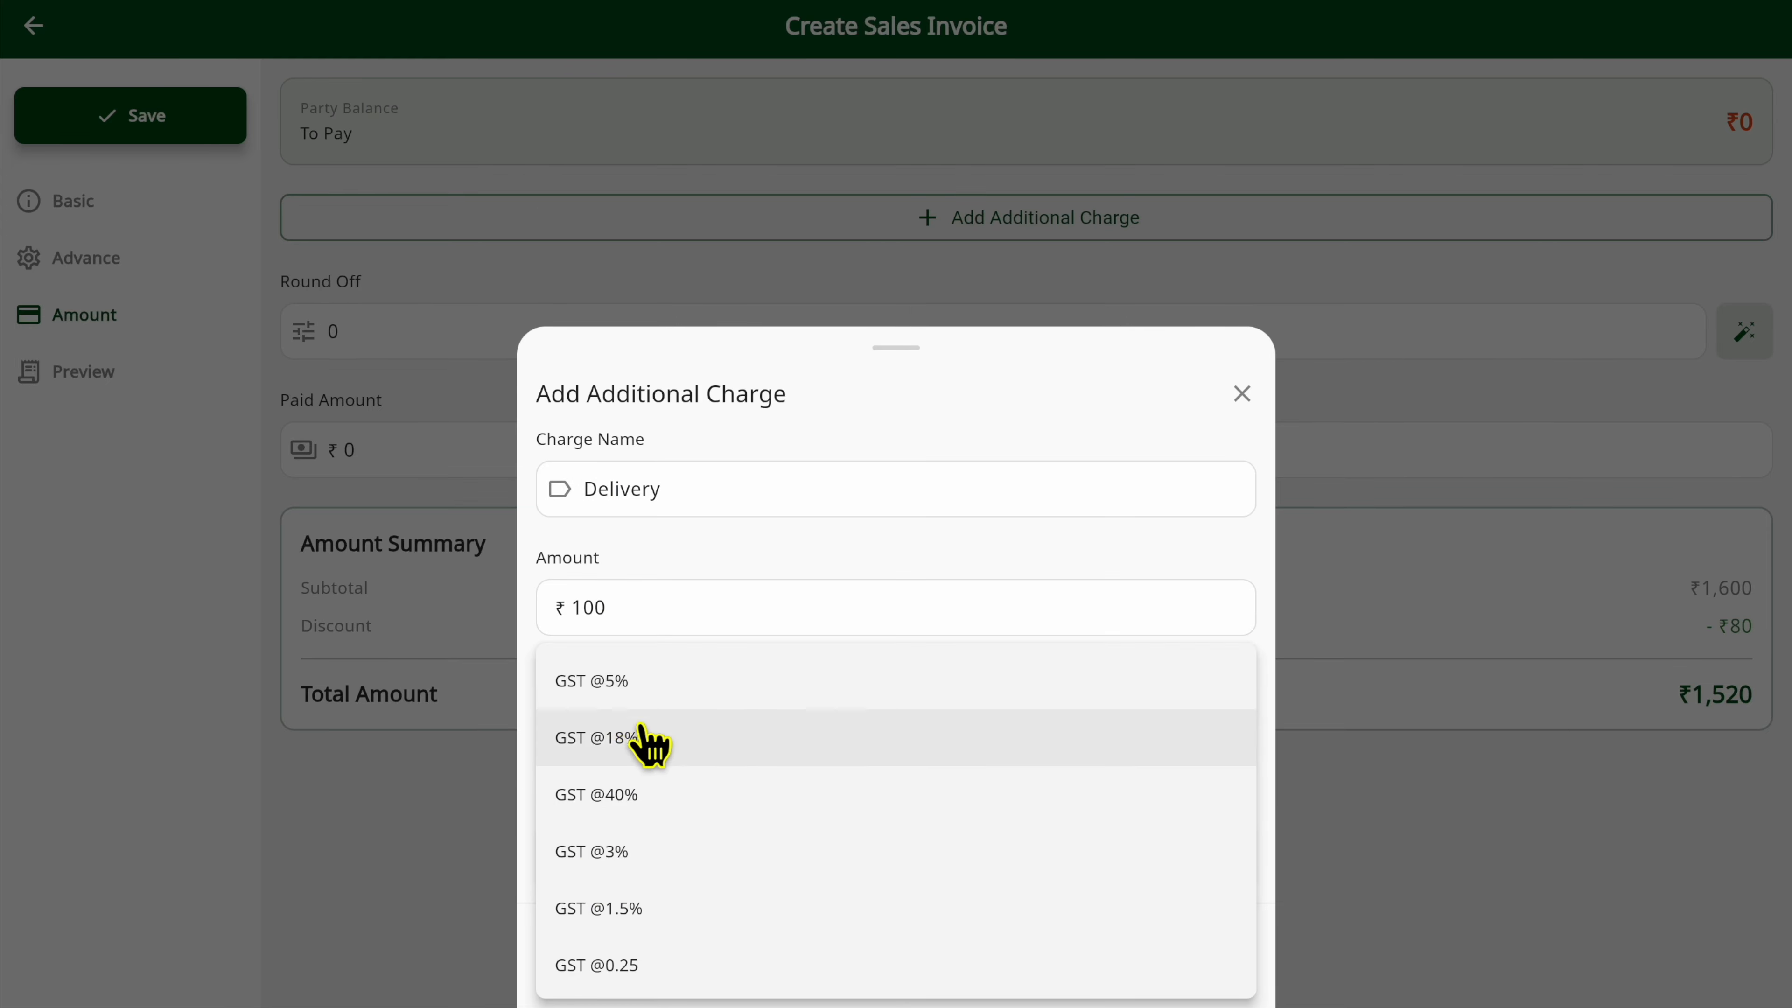
click(630, 738)
click(887, 852)
text(123123)
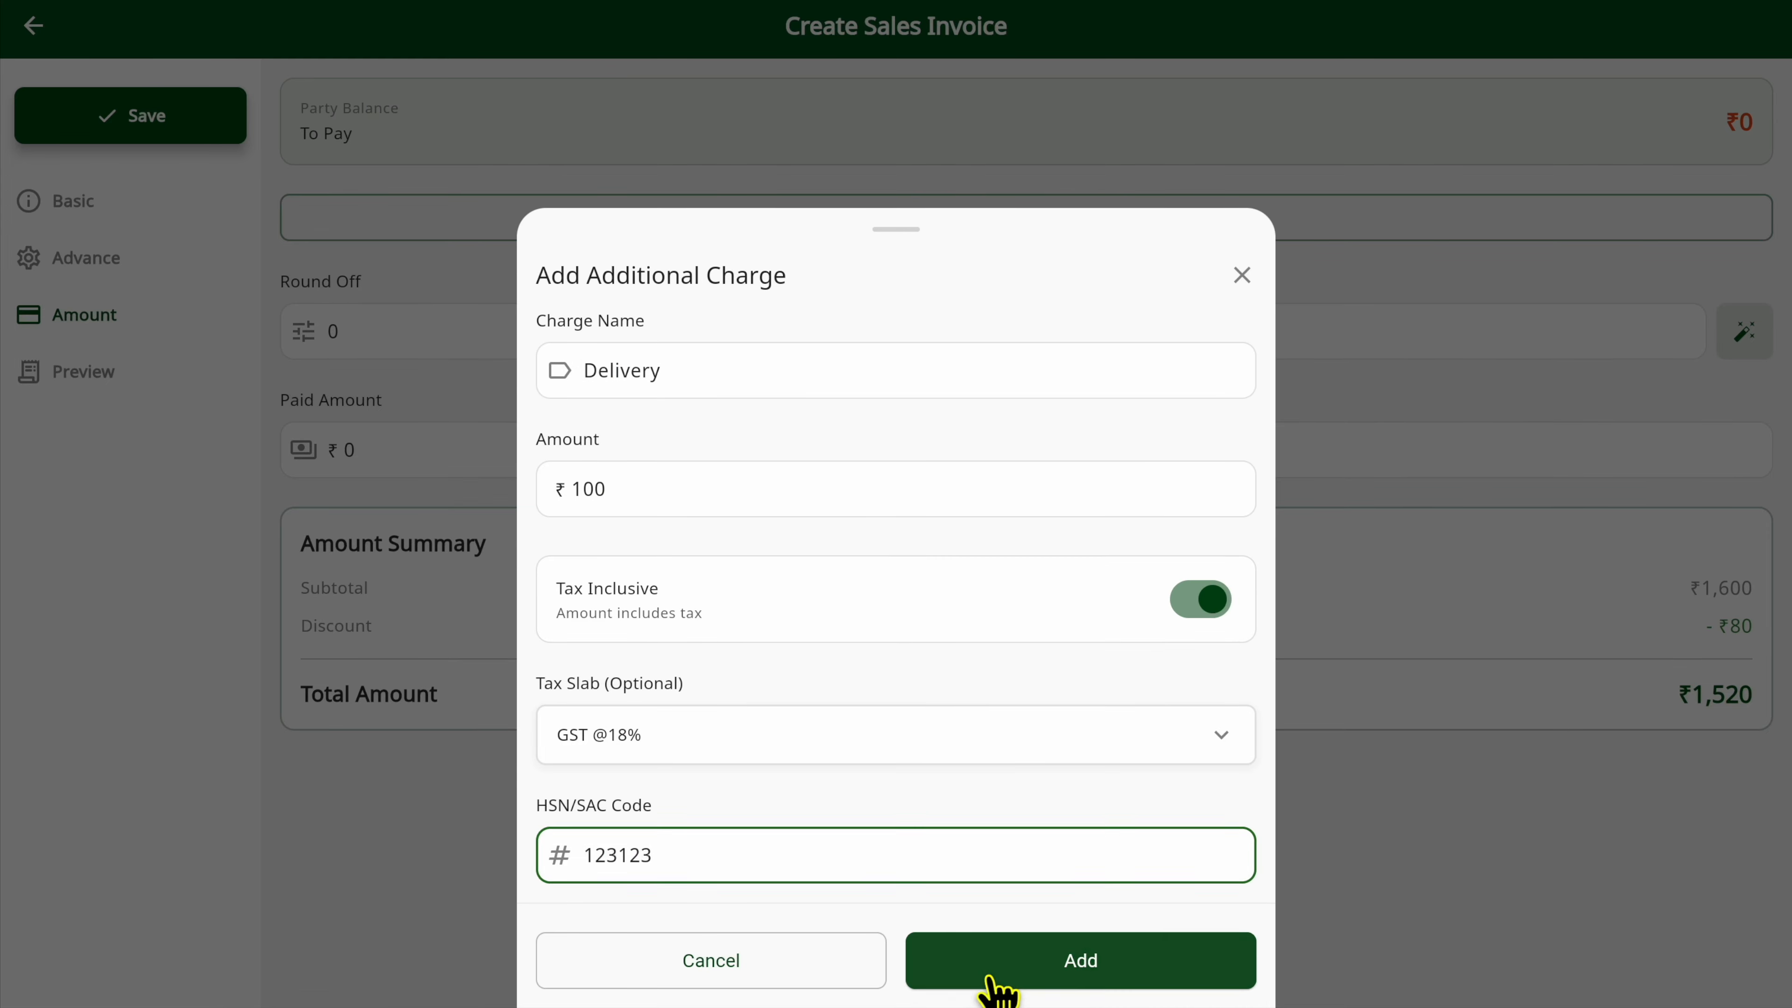
click(987, 965)
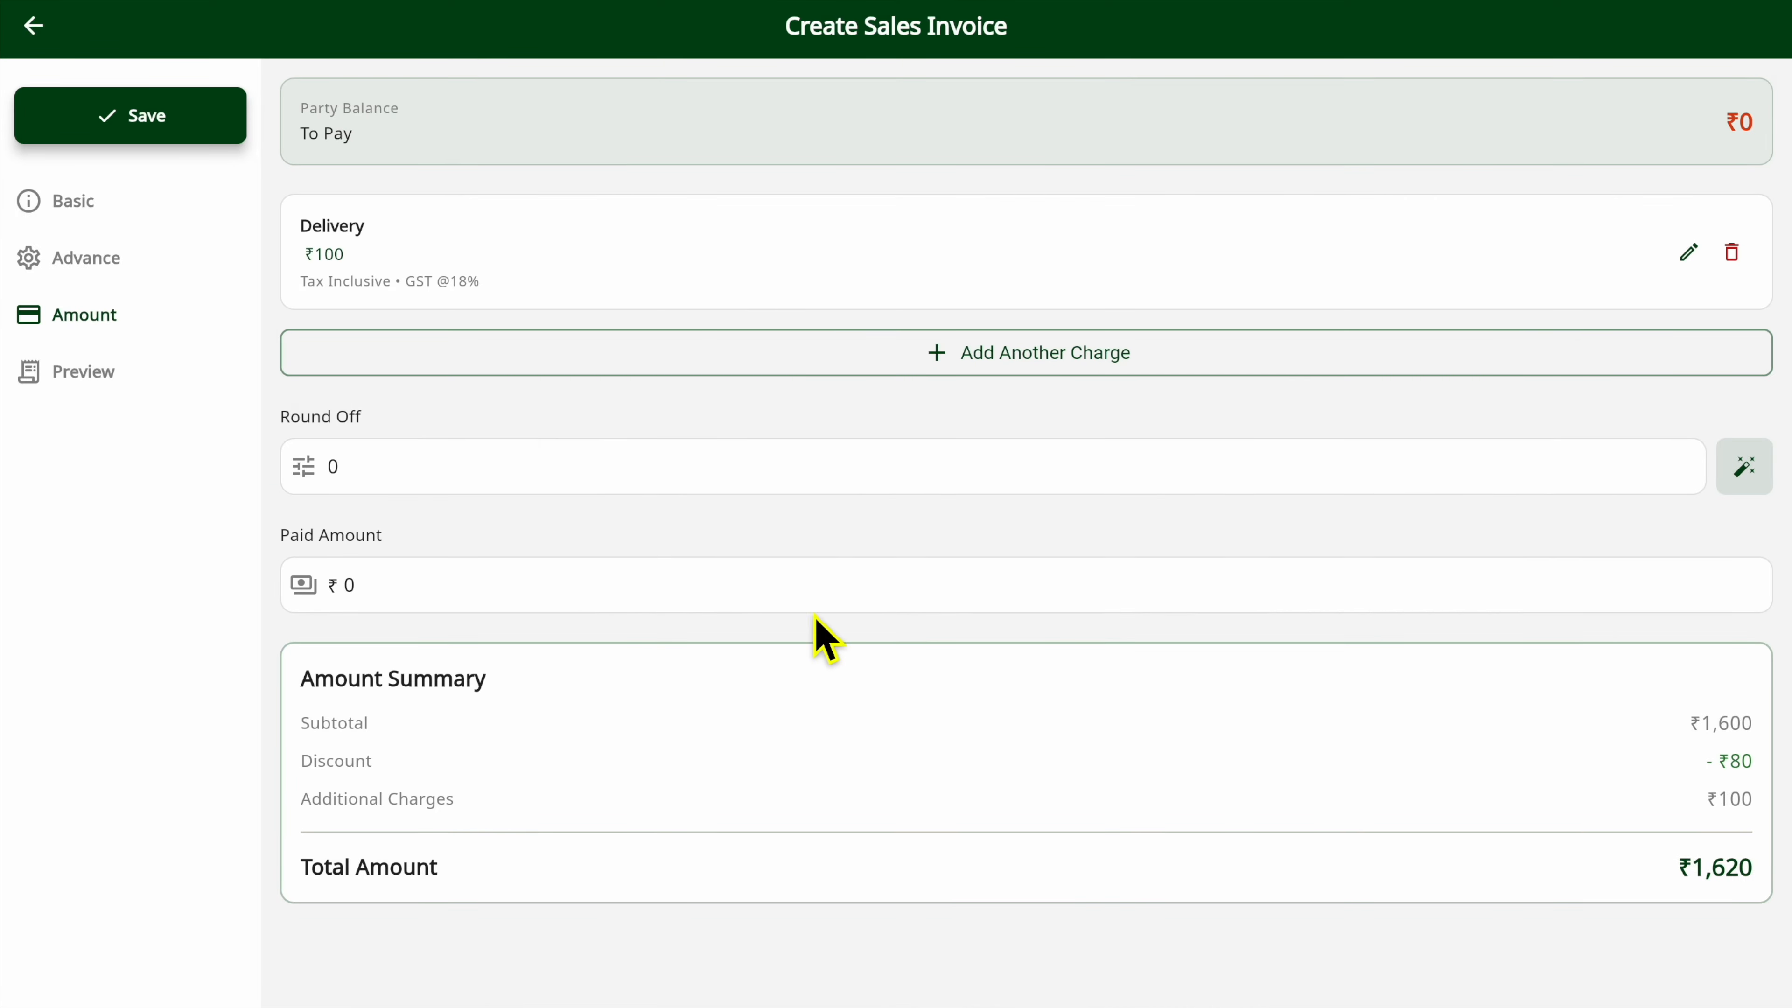
Enter a paid amount of ₹600 for the invoice.
click(409, 603)
key(BackSpace)
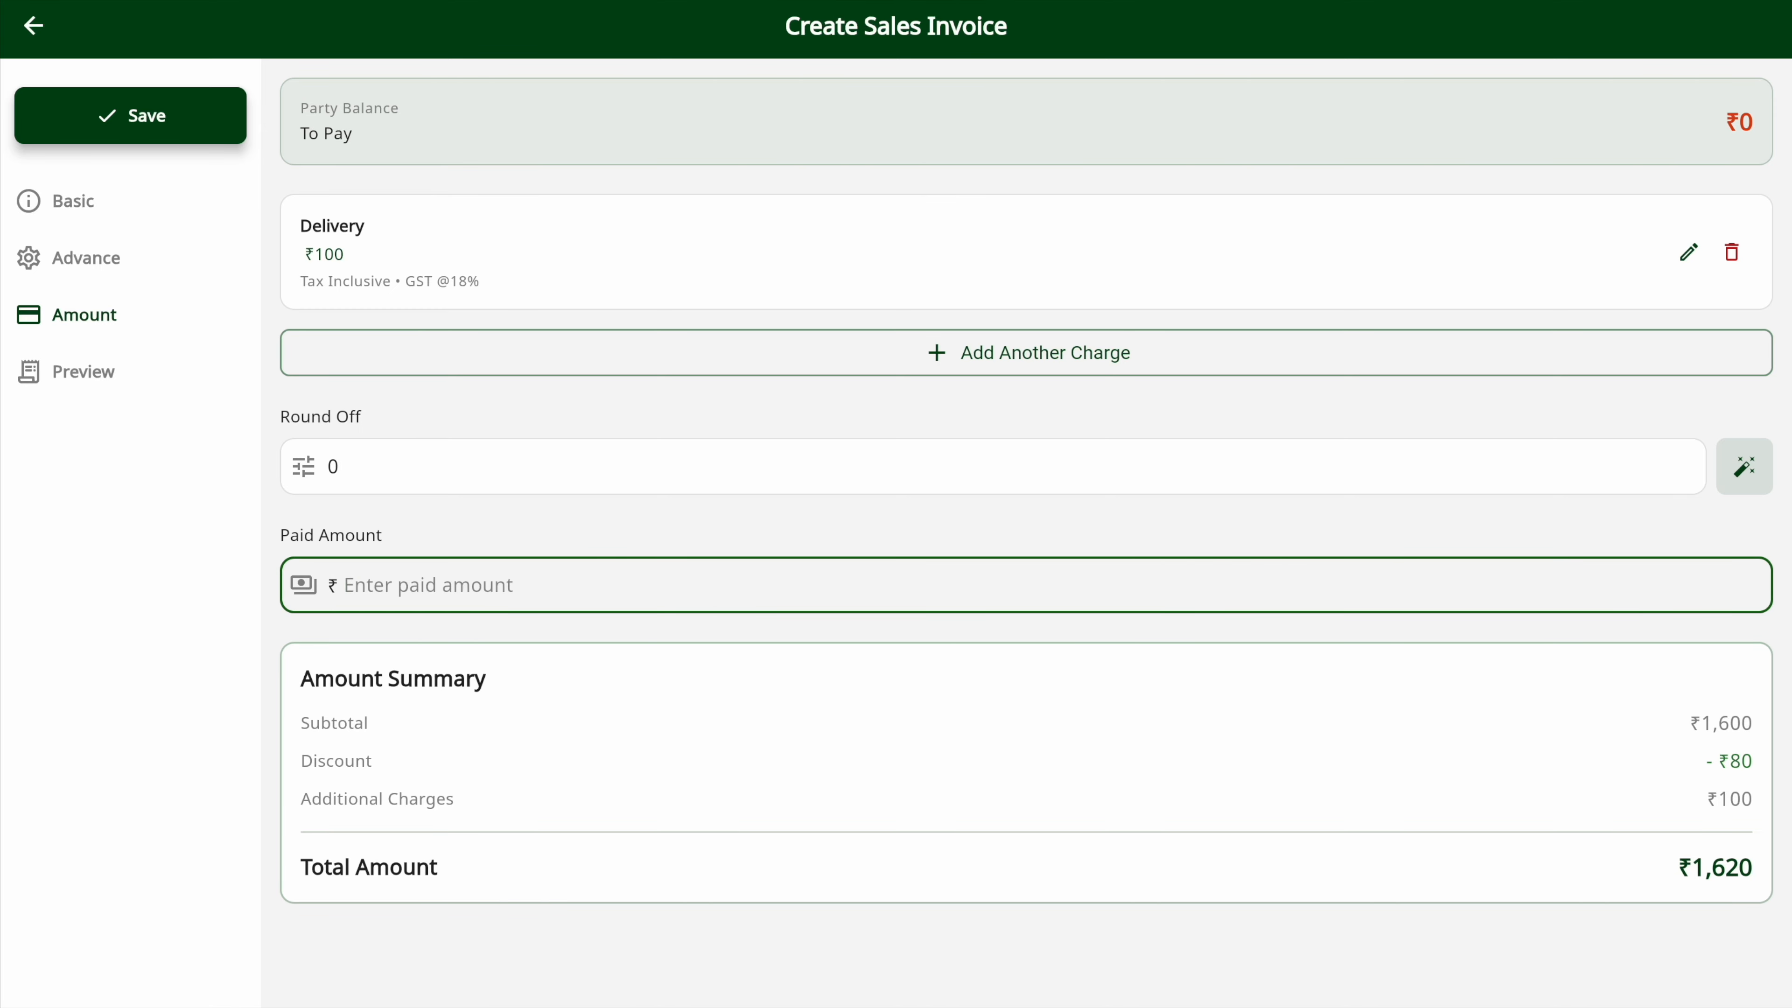
text(600)
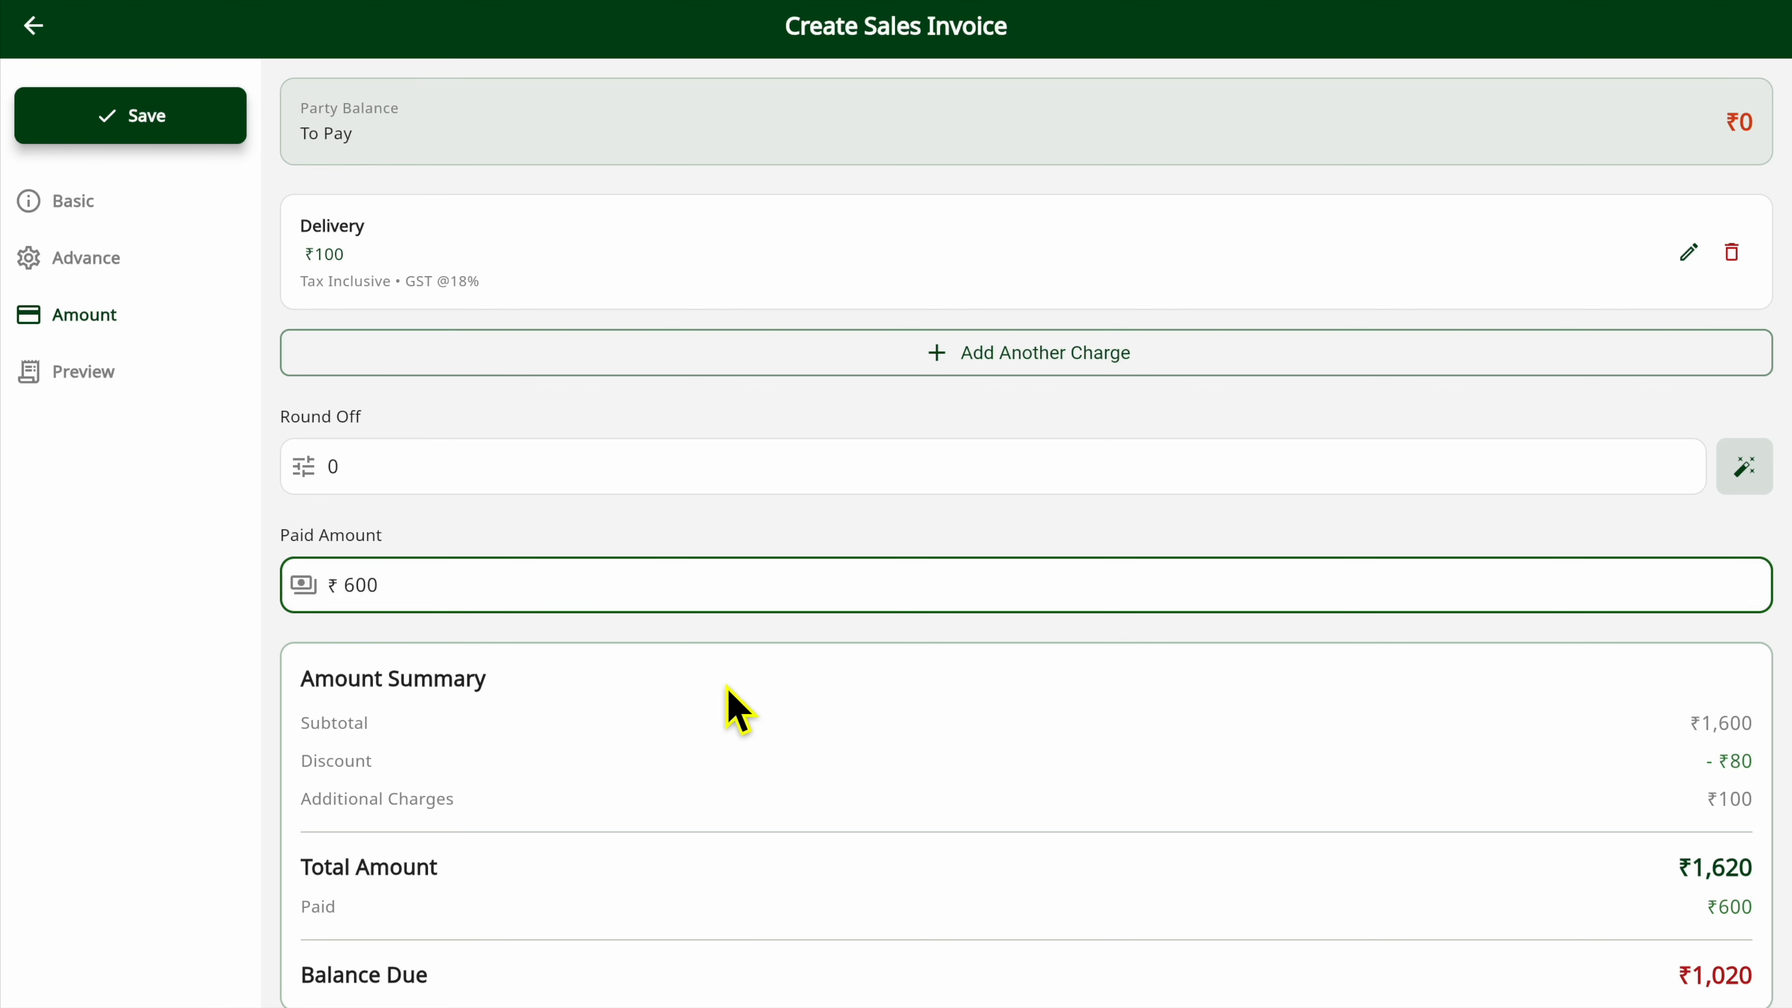
scroll(726, 698, down, 1)
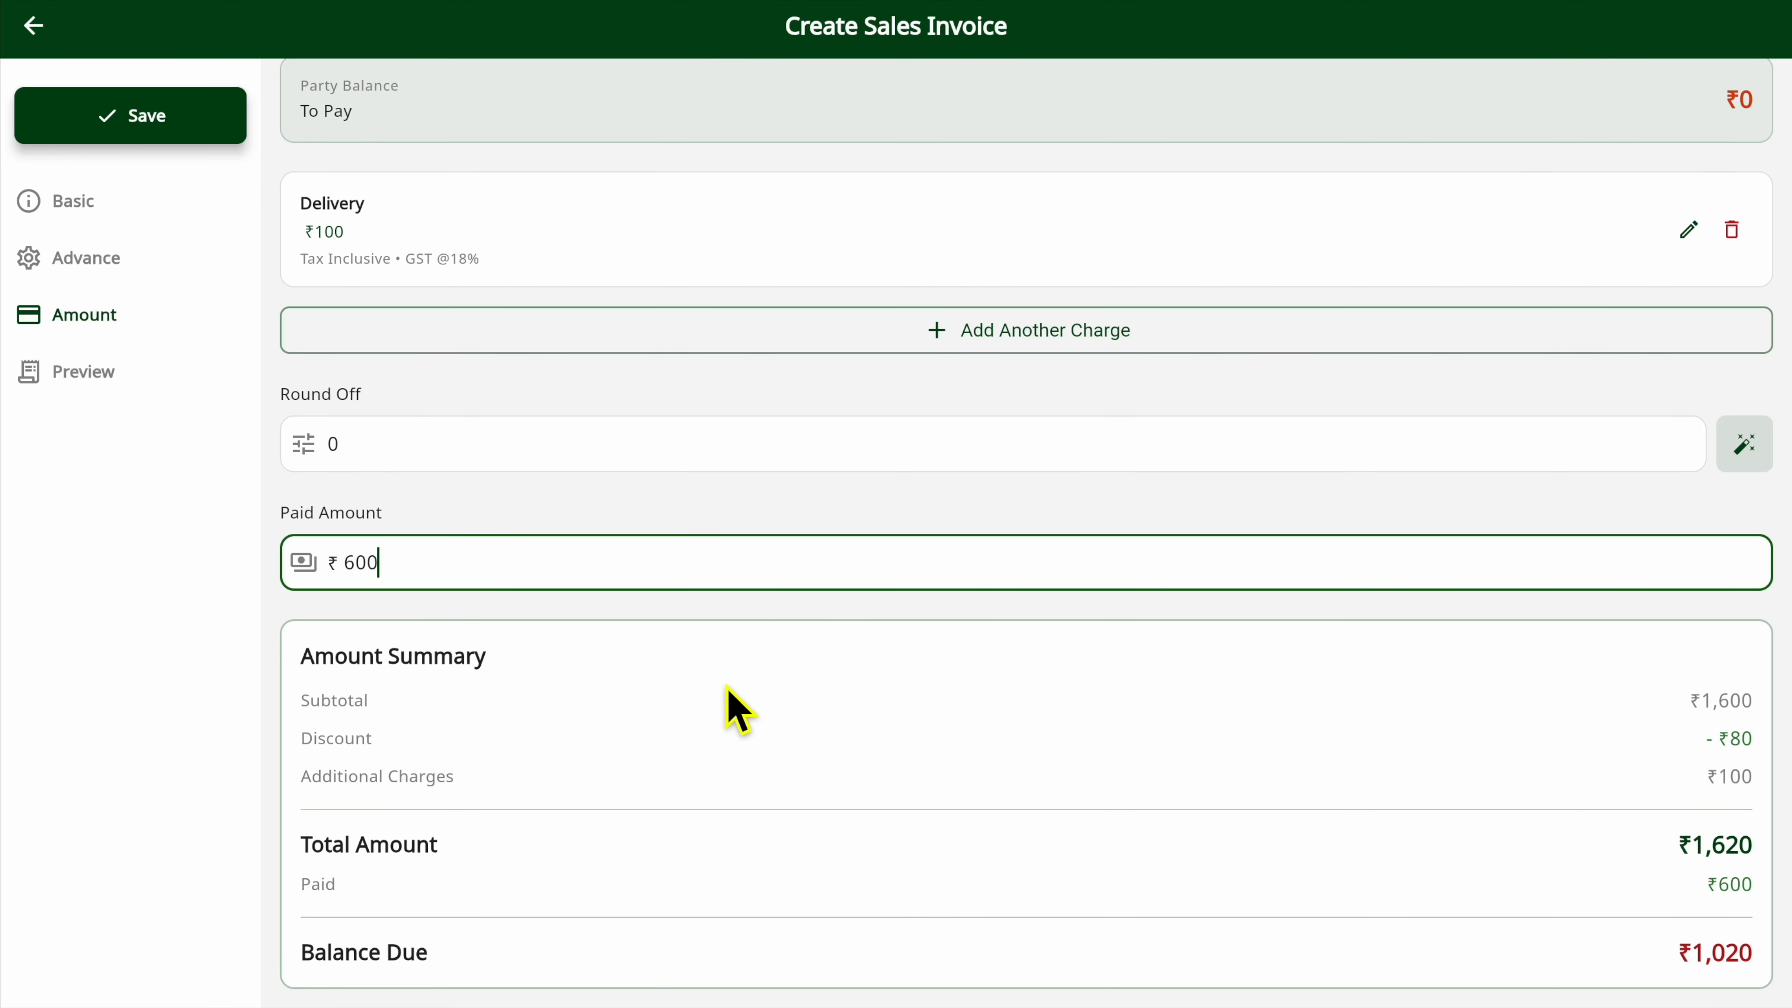
Change the invoice's paid amount to the full ₹1620.
key(BackSpace)
key(BackSpace)
text(162)
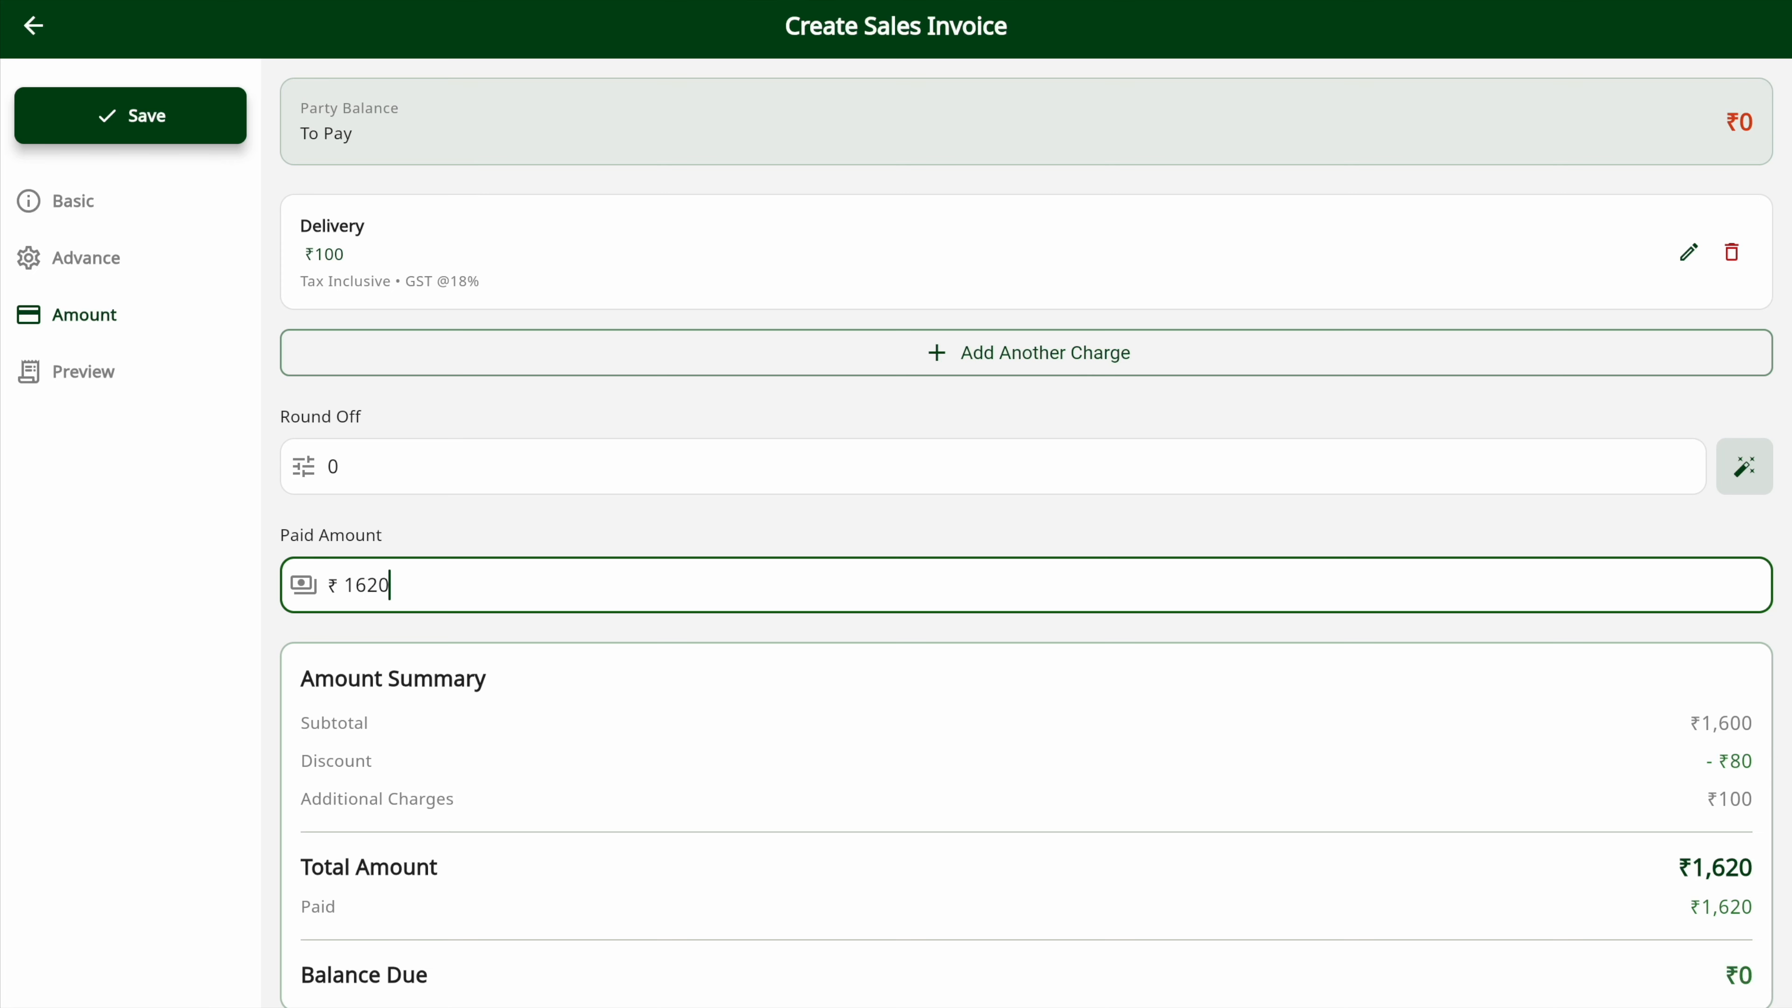
scroll(1027, 537, down, 1)
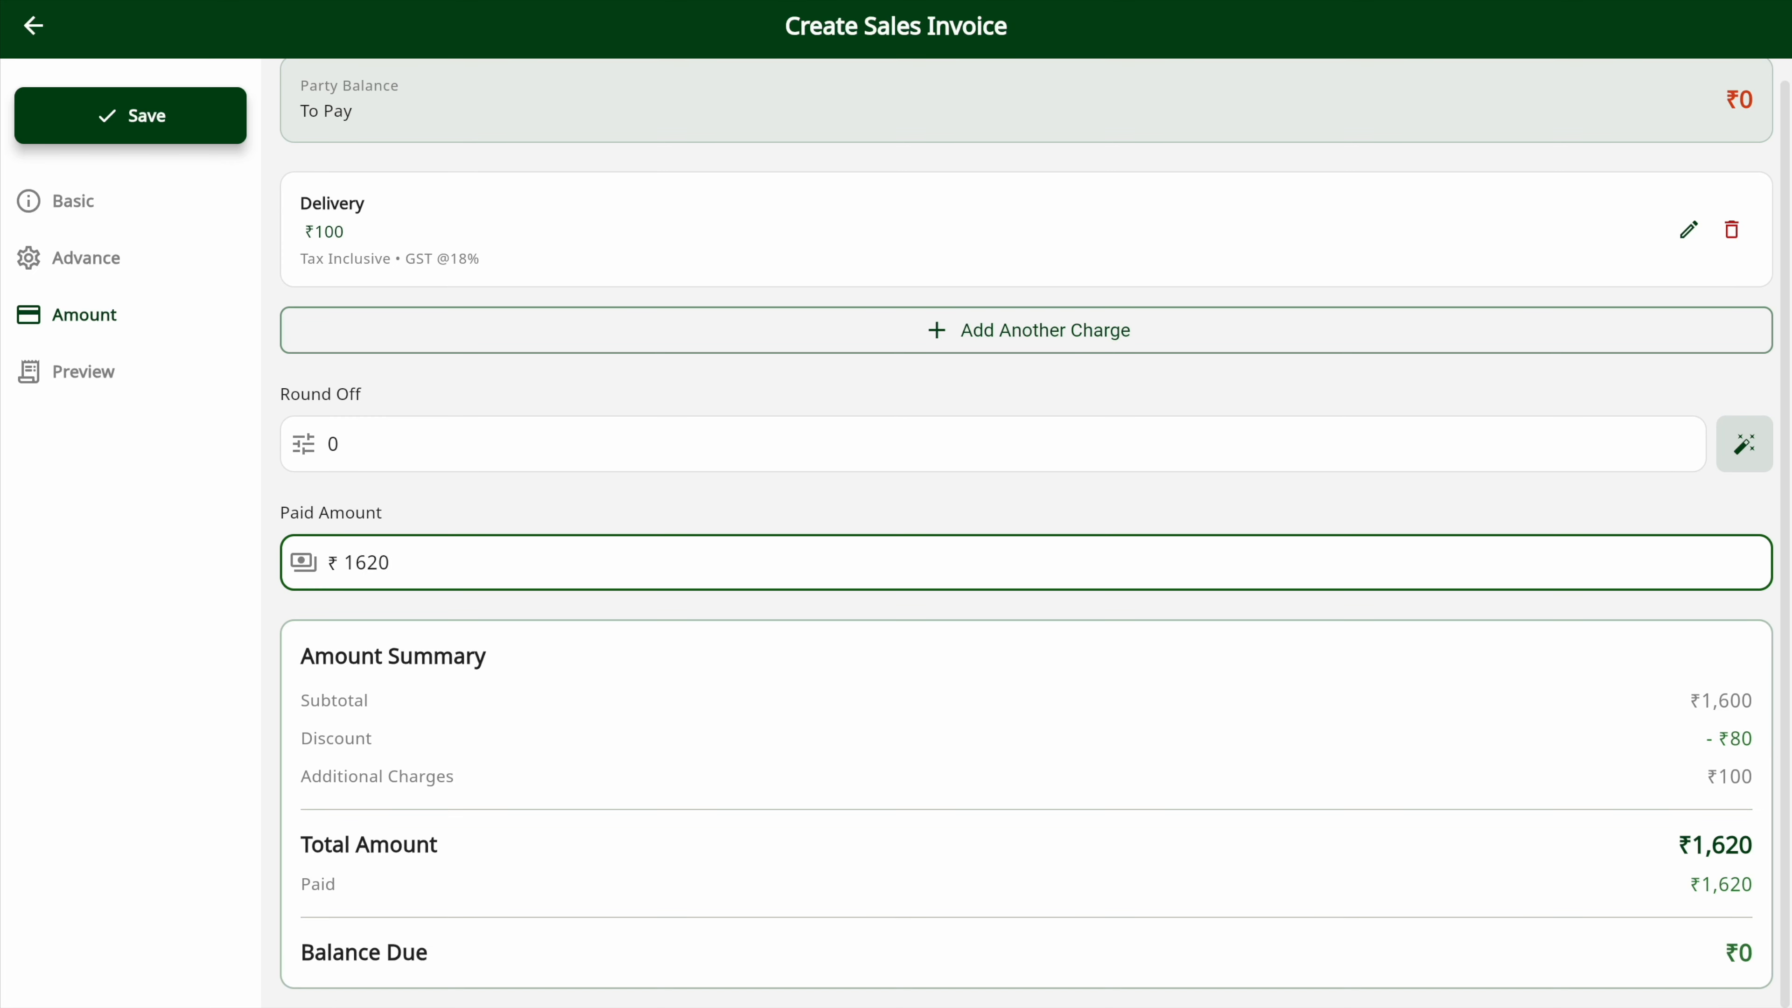
Set the invoice's paid amount to ₹1000 as a partial payment.
key(BackSpace)
key(BackSpace)
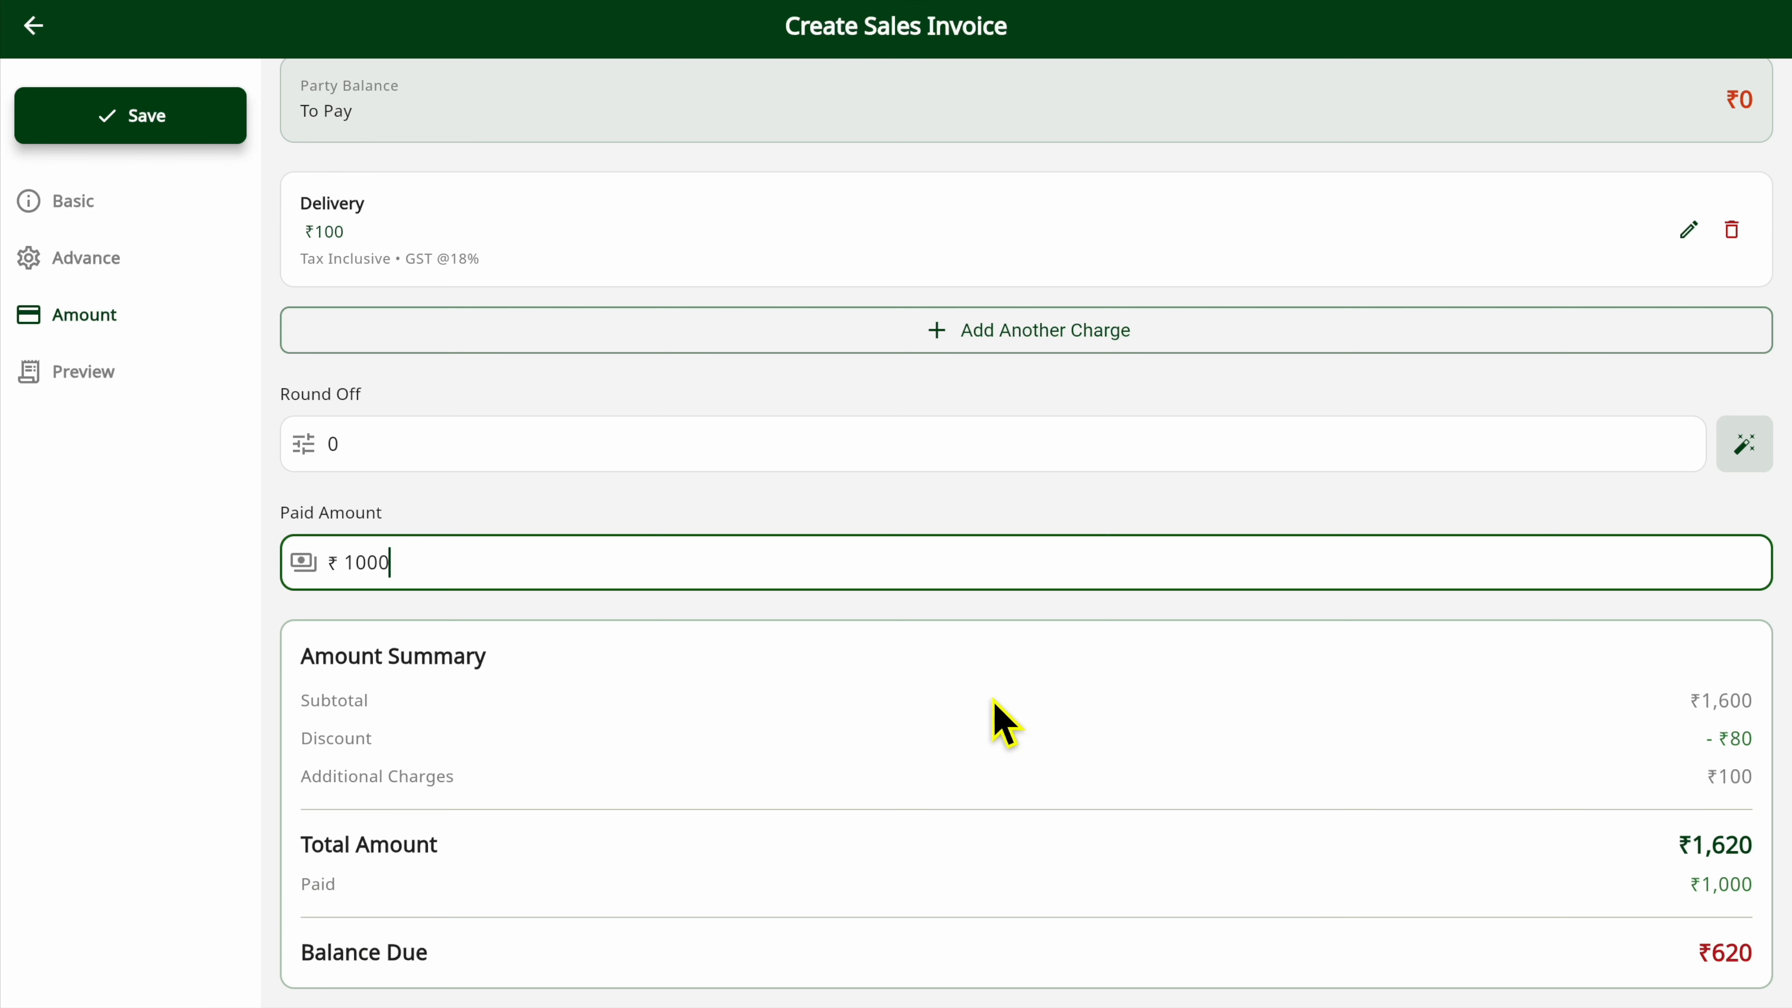
scroll(1005, 723, up, 1)
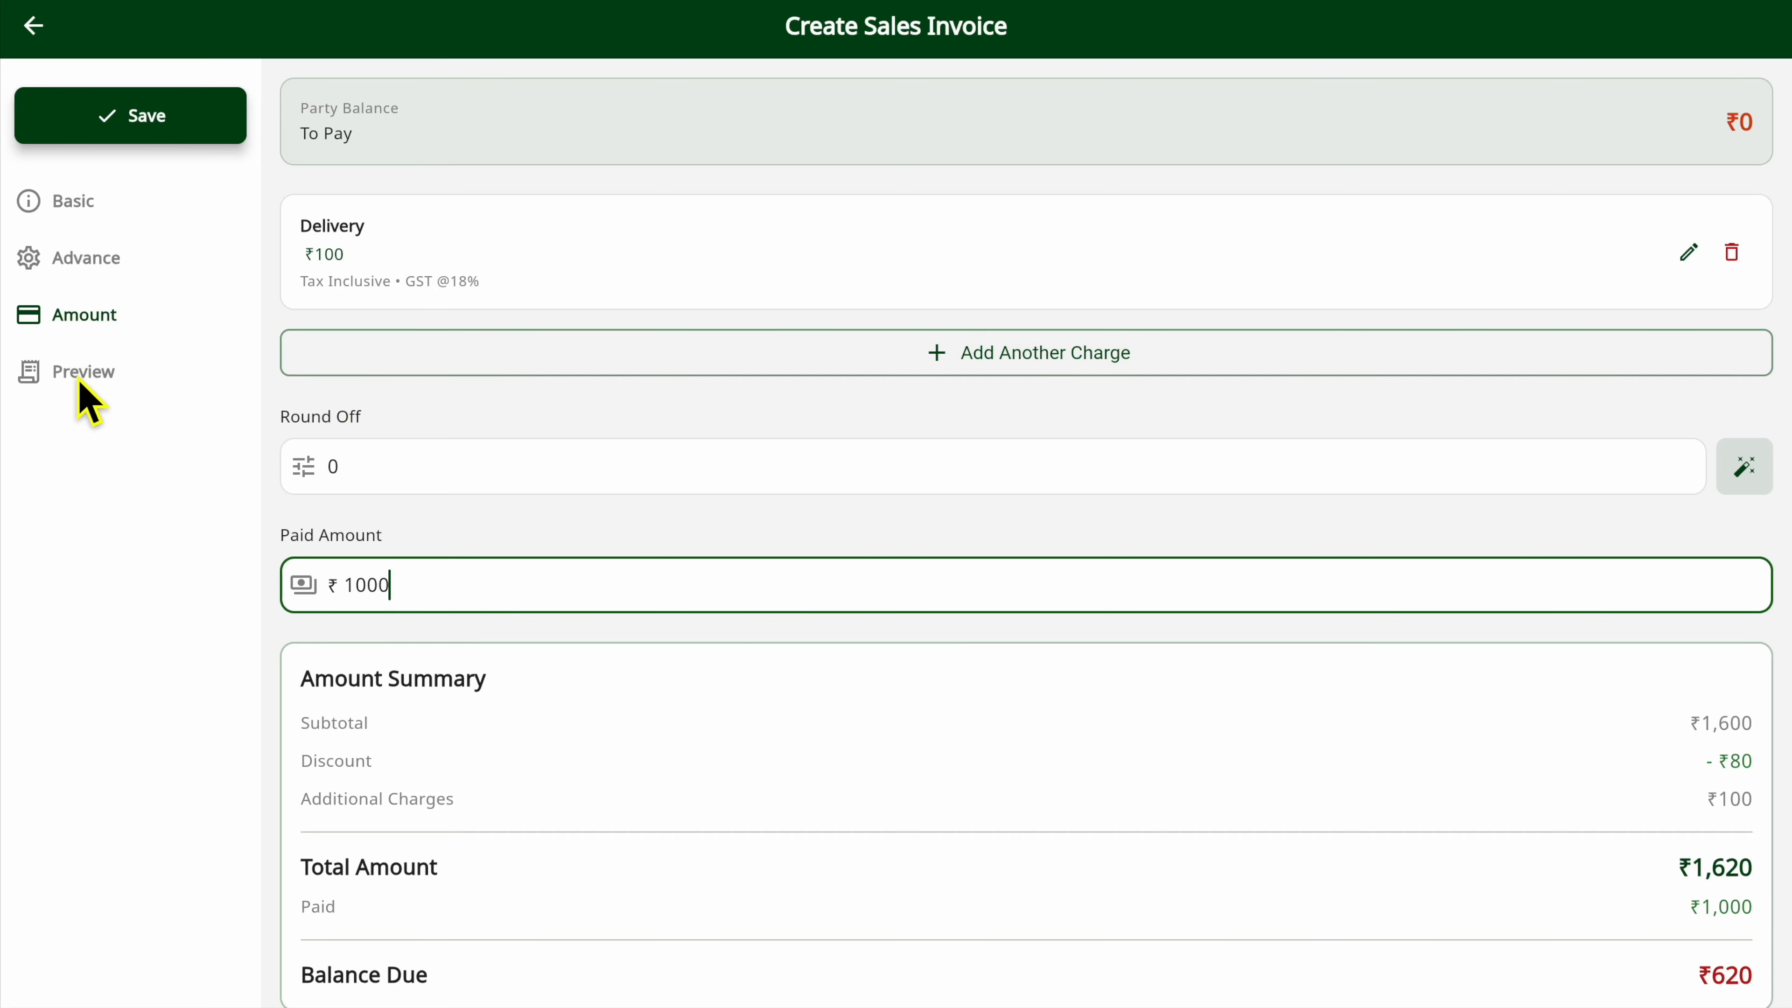
Preview the invoice in the Simple template and examine its header, items, taxes and payment amounts.
click(88, 399)
scroll(820, 533, up, 3)
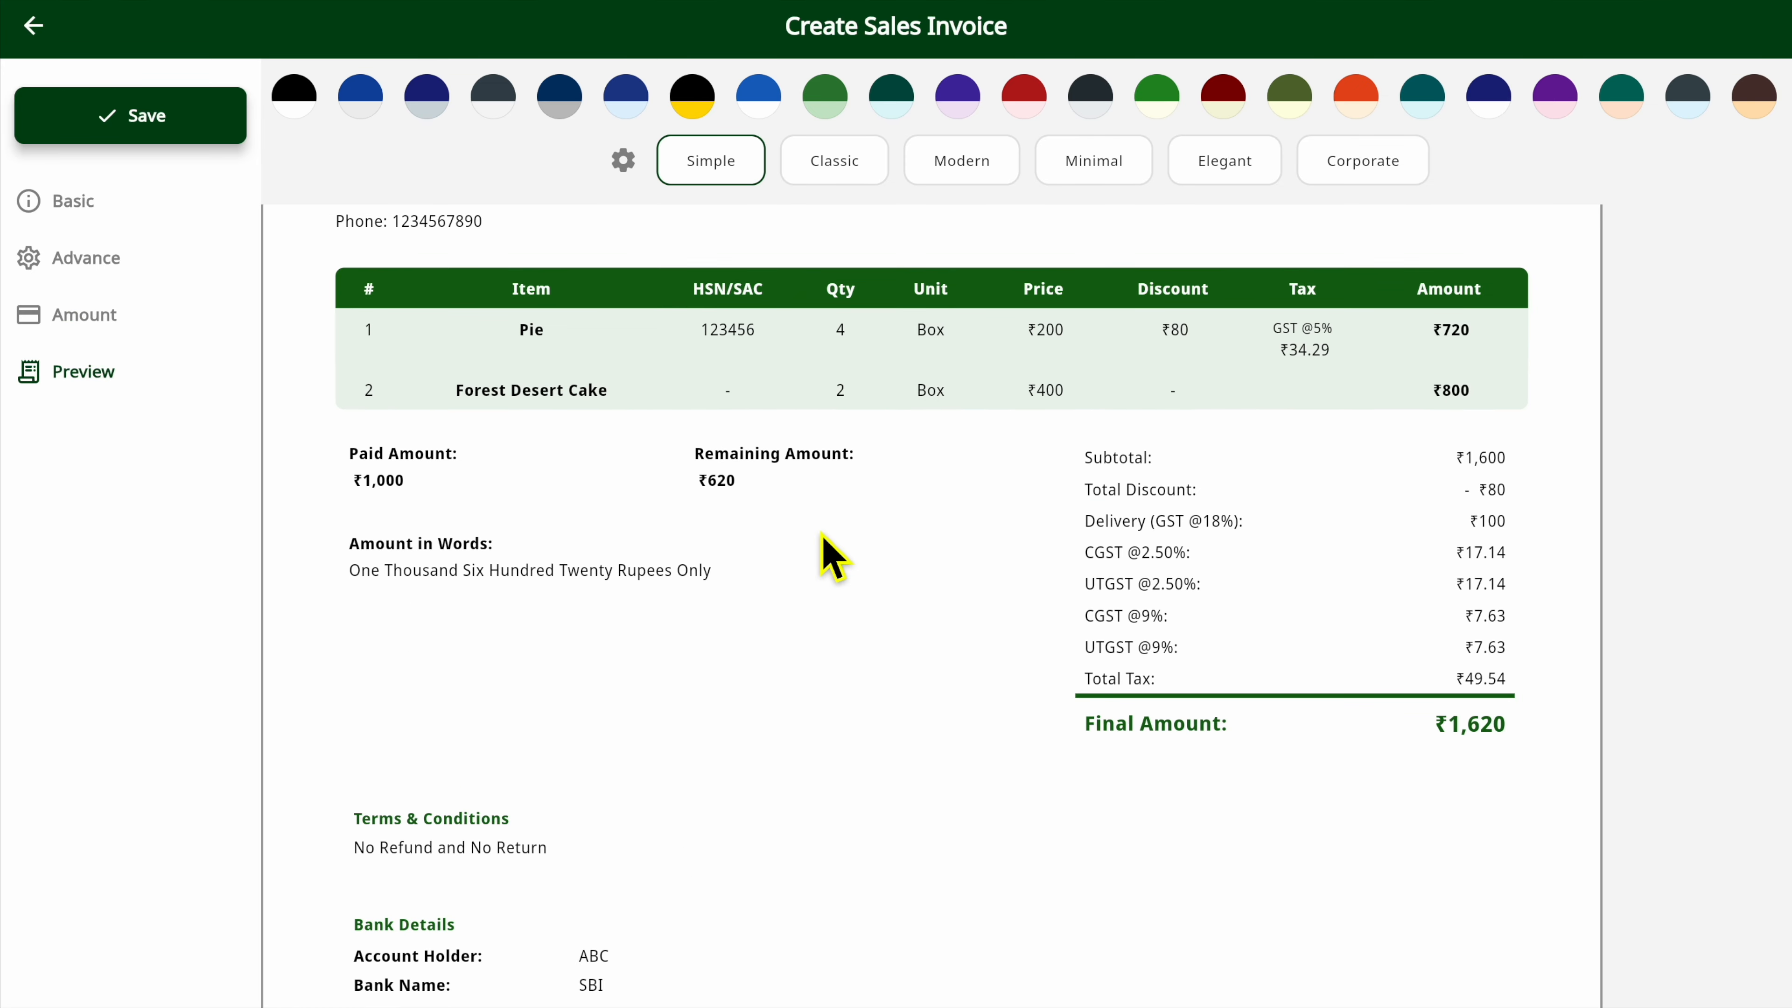
scroll(820, 533, down, 2)
scroll(820, 533, up, 1)
scroll(821, 534, up, 2)
scroll(639, 472, up, 3)
scroll(639, 472, down, 3)
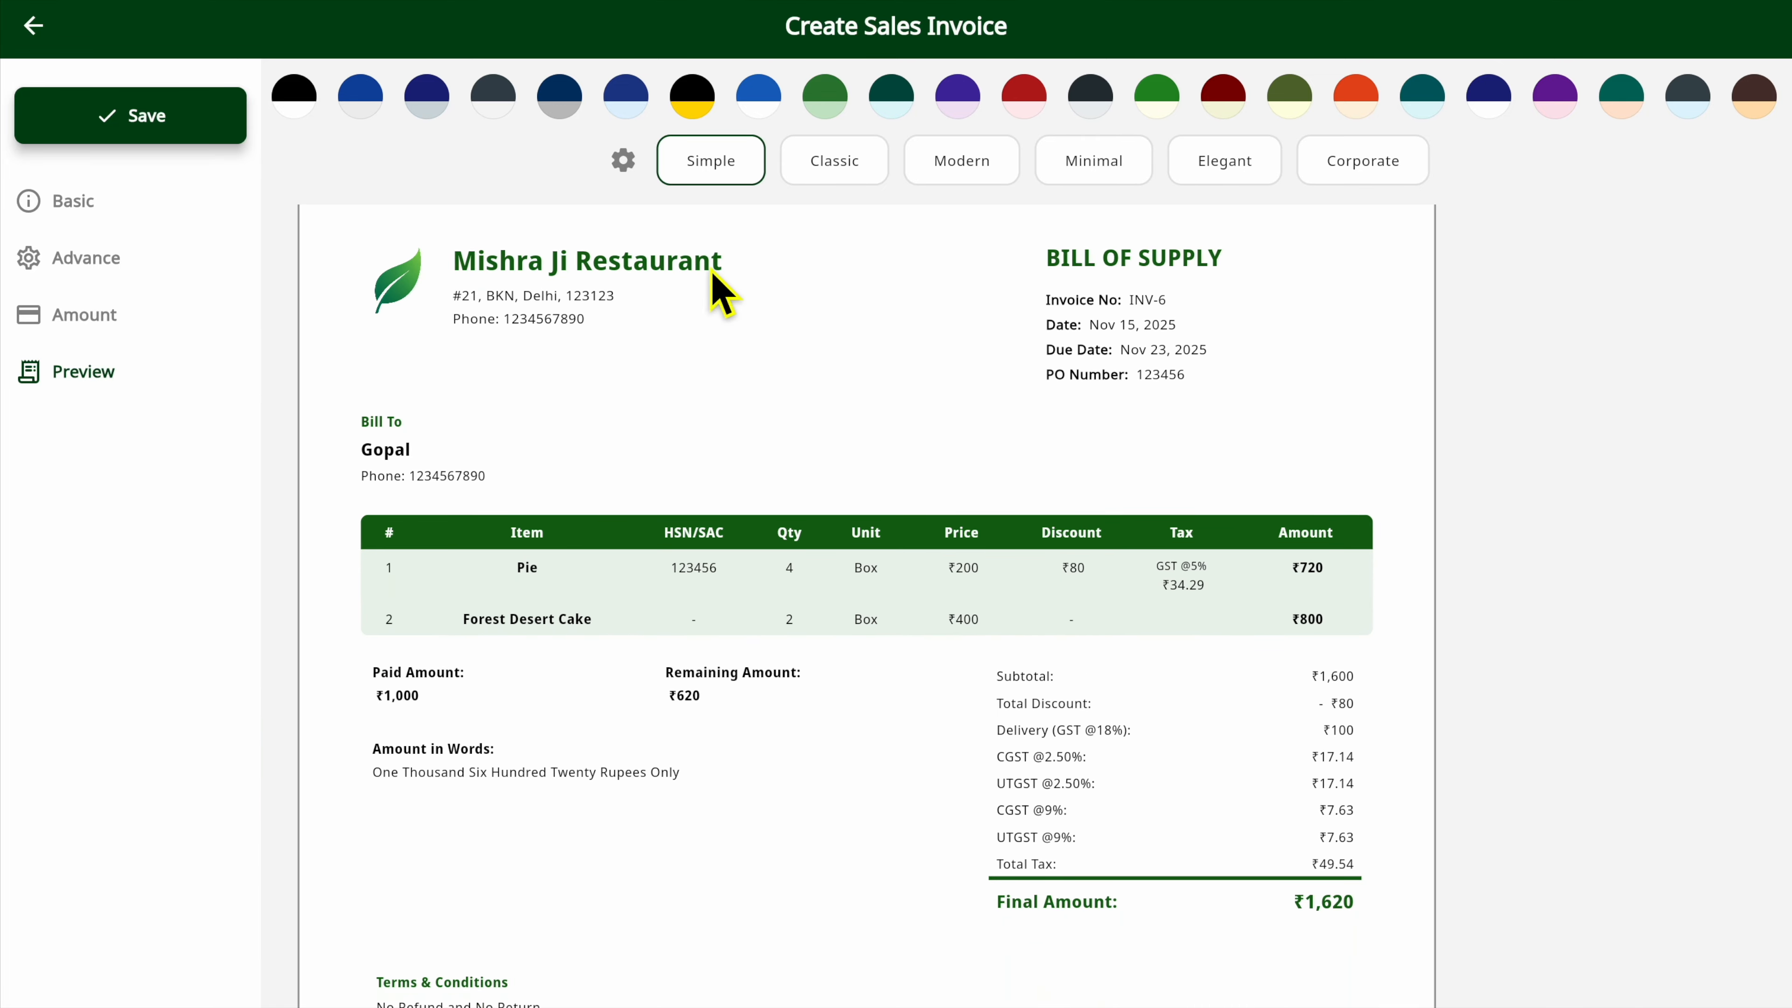
Compare the invoice's appearance in the Classic, Modern and Minimal templates.
click(835, 169)
click(979, 169)
scroll(920, 485, down, 3)
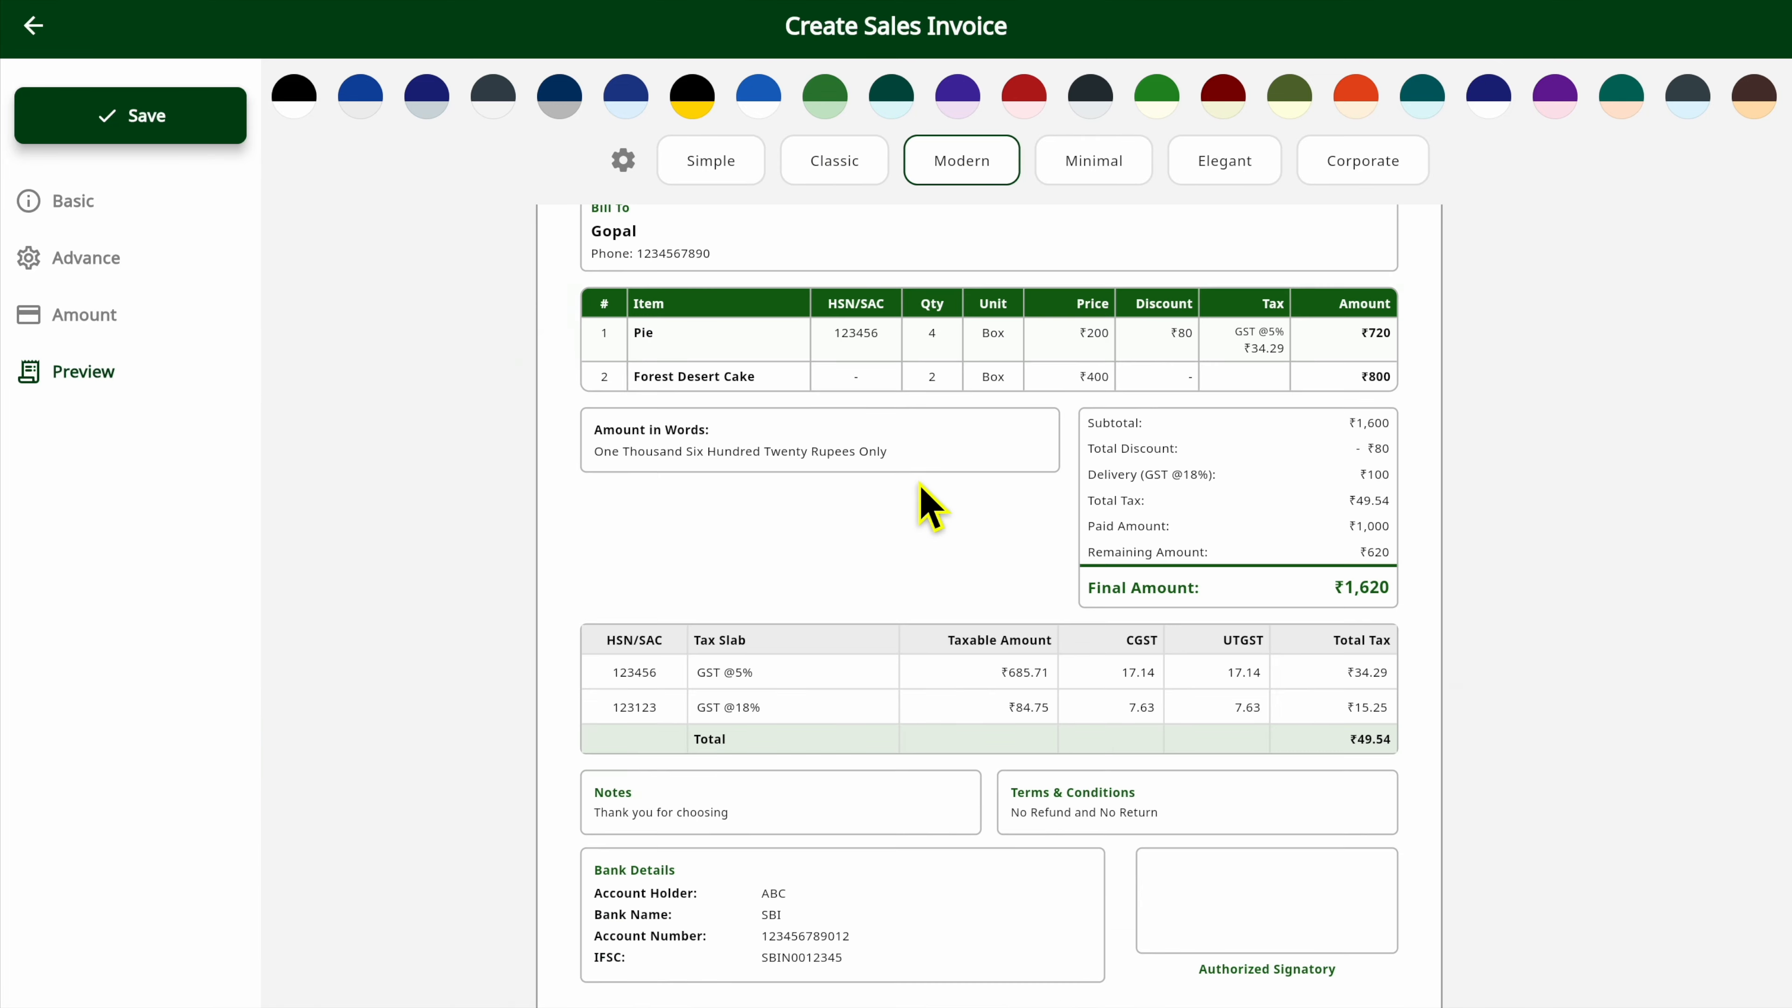
scroll(919, 485, up, 1)
click(1112, 169)
scroll(988, 468, up, 5)
scroll(982, 446, down, 3)
scroll(982, 446, up, 4)
scroll(983, 446, down, 3)
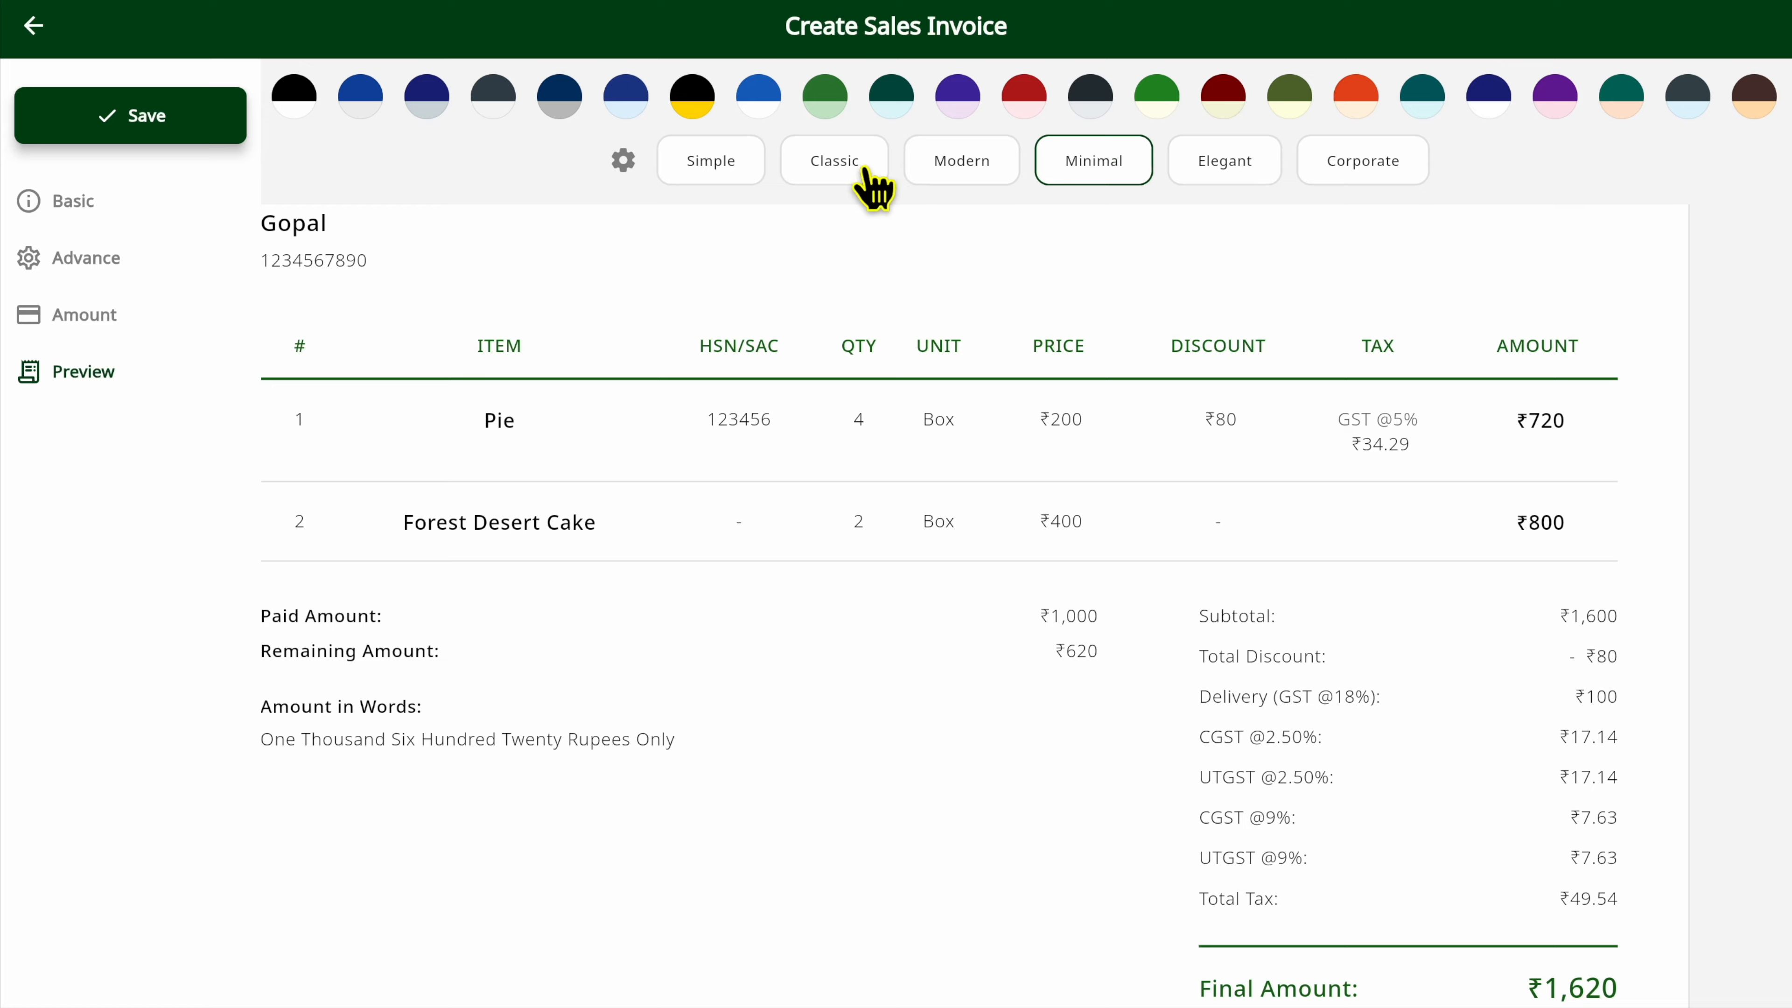
Apply the Classic template to the invoice and review its item table, tax breakdown, notes and bank details.
click(843, 176)
scroll(917, 565, up, 3)
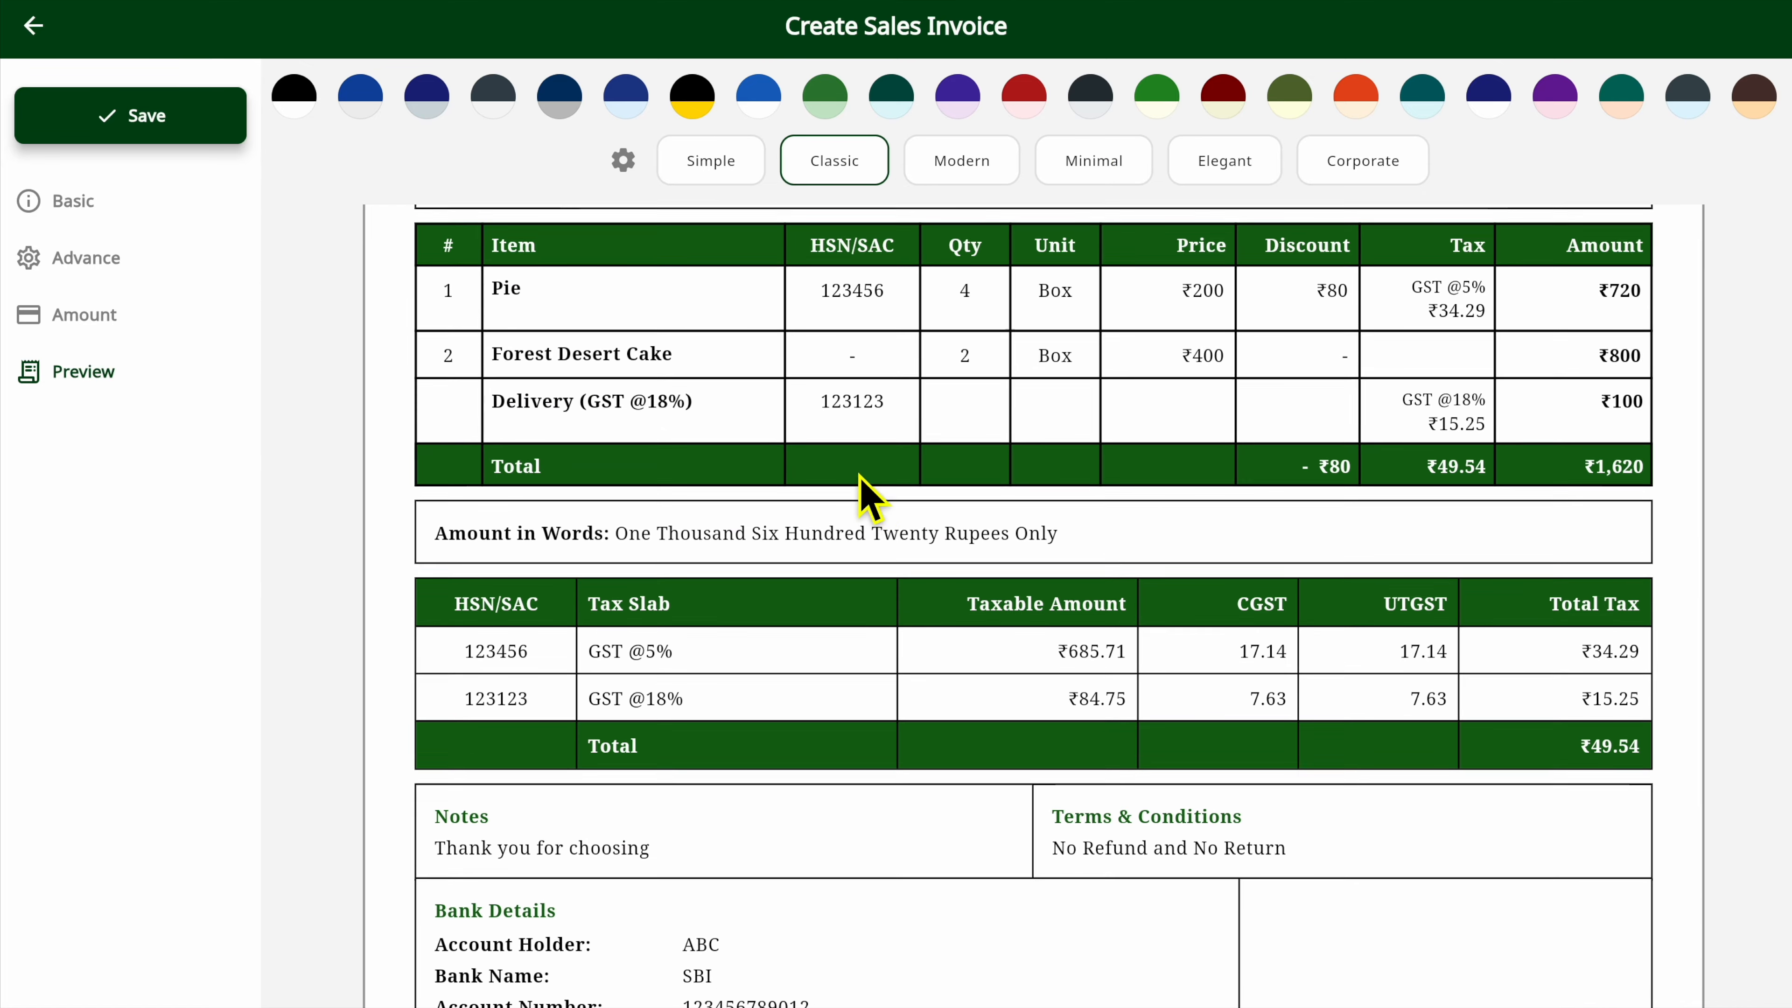
scroll(1033, 559, down, 2)
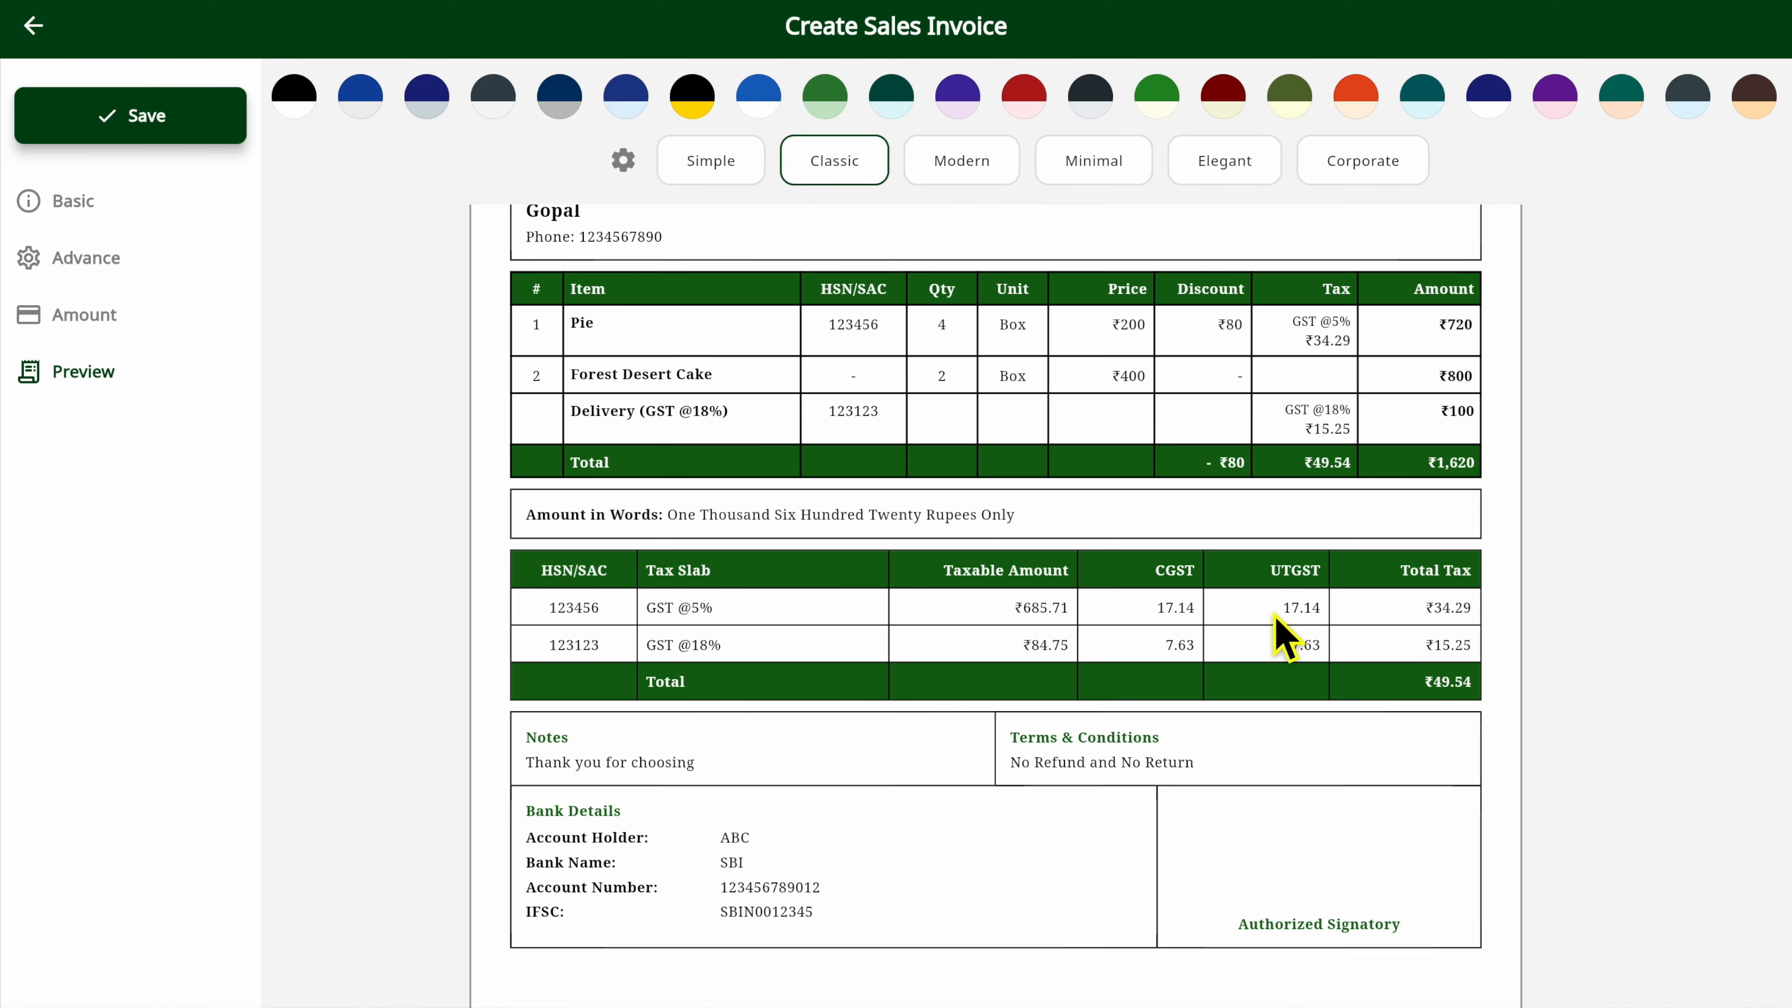
scroll(1283, 591, up, 2)
drag(1283, 564, 1344, 566)
scroll(1300, 609, down, 3)
scroll(992, 769, down, 3)
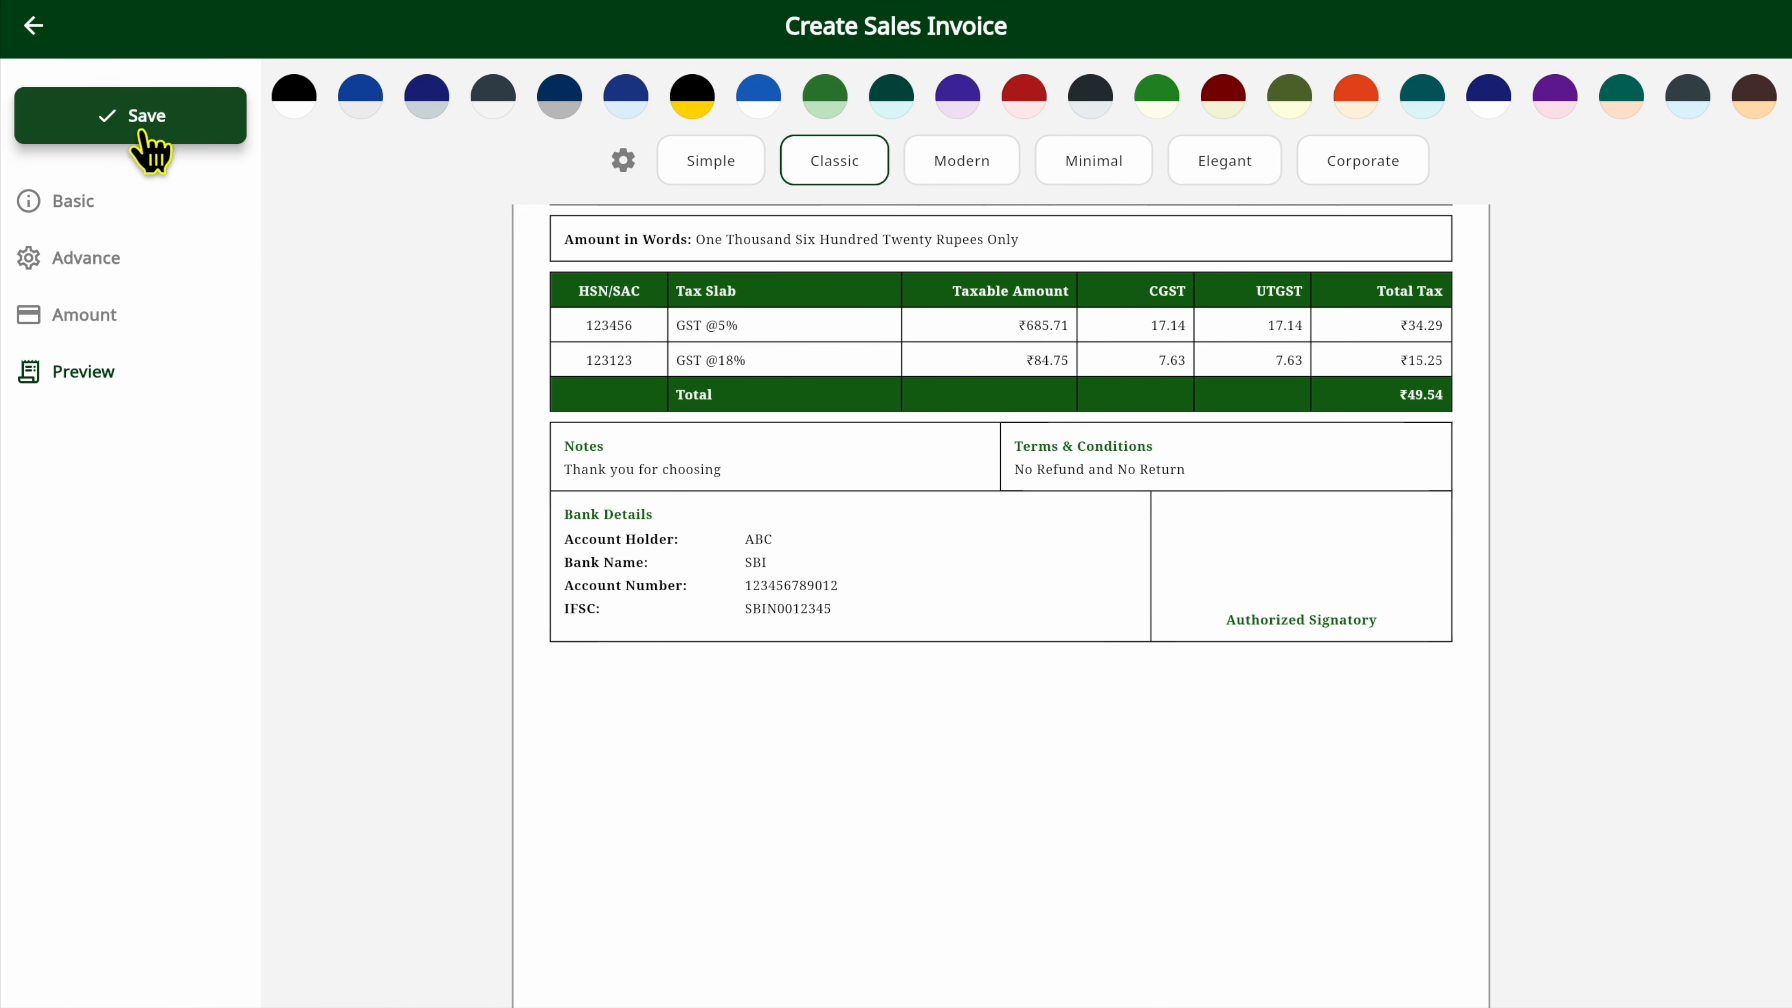
Save the sales invoice and download it as a PDF.
click(148, 138)
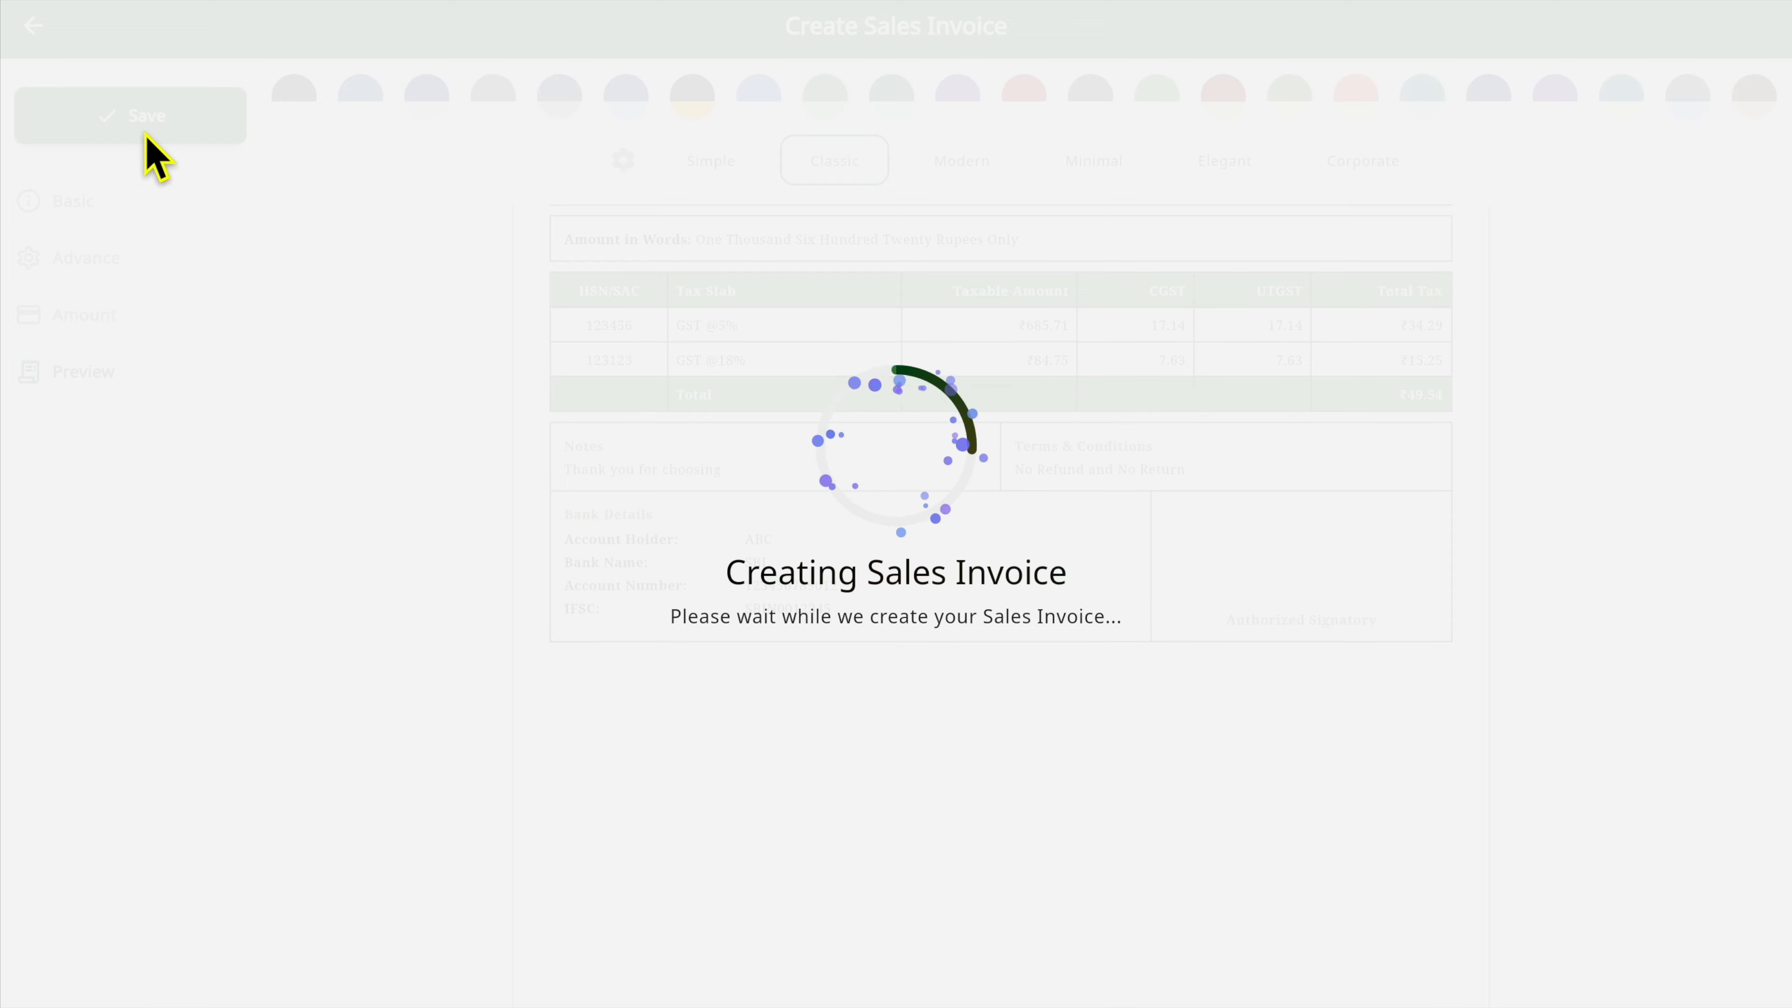
scroll(793, 384, up, 4)
scroll(791, 392, down, 3)
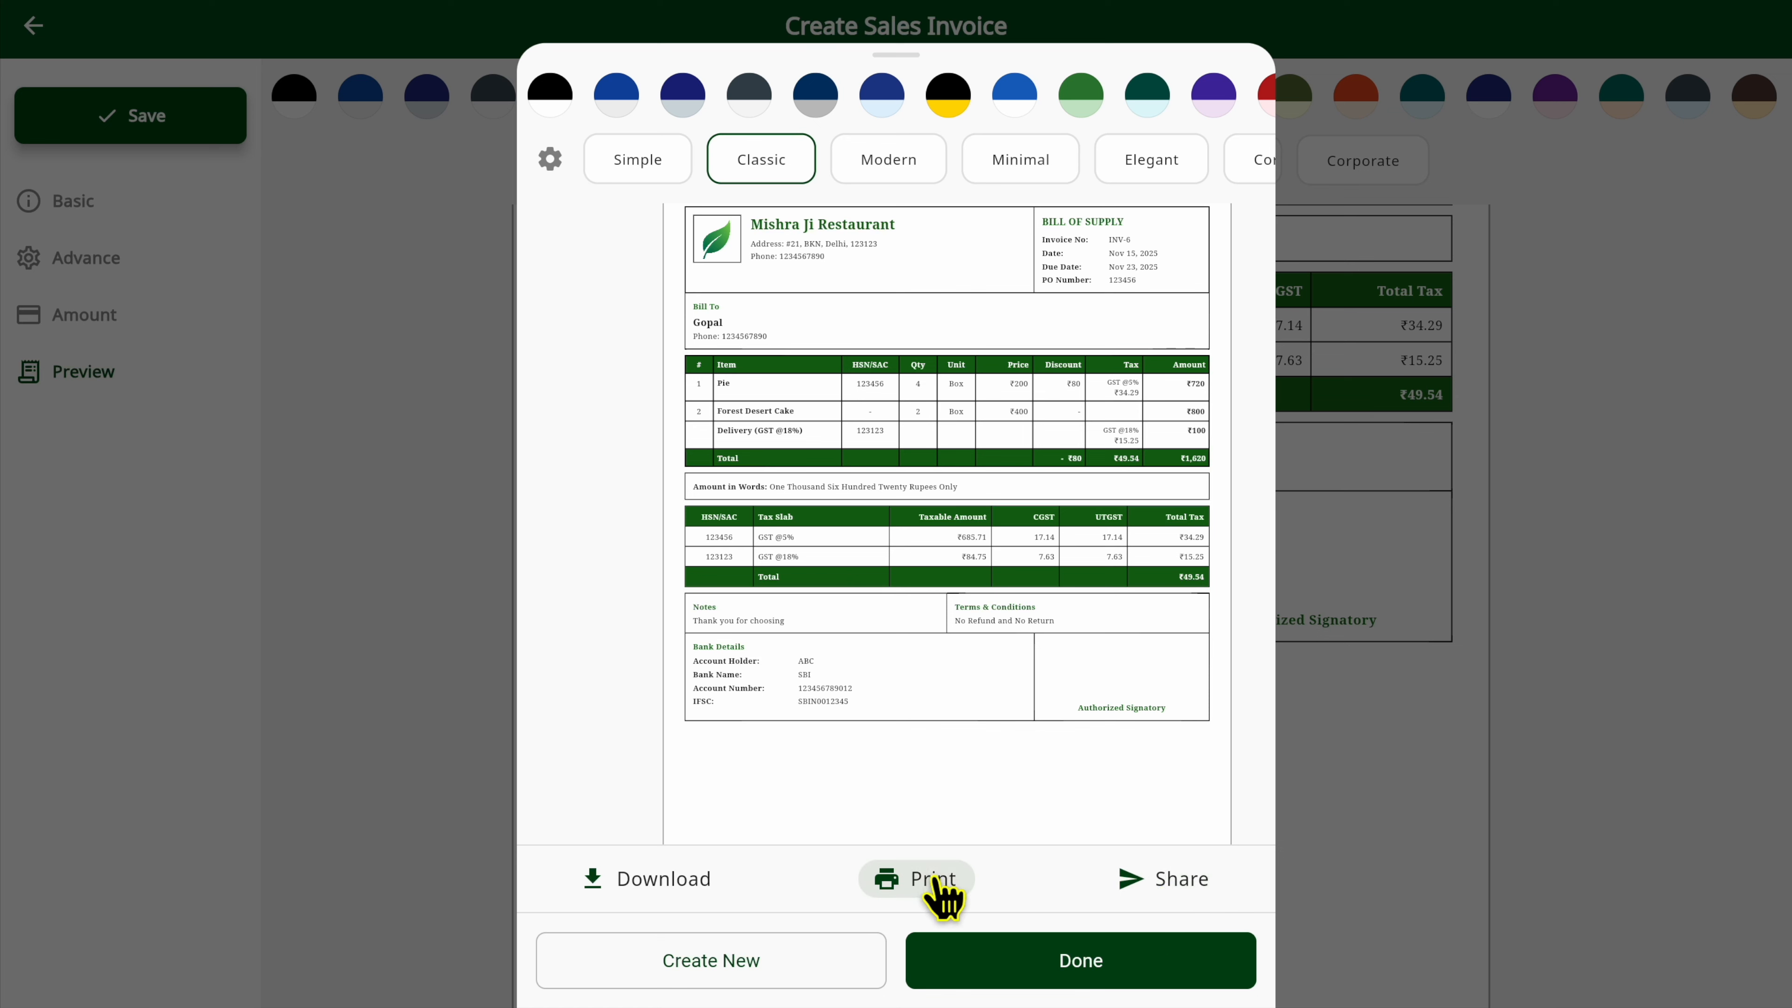
click(695, 878)
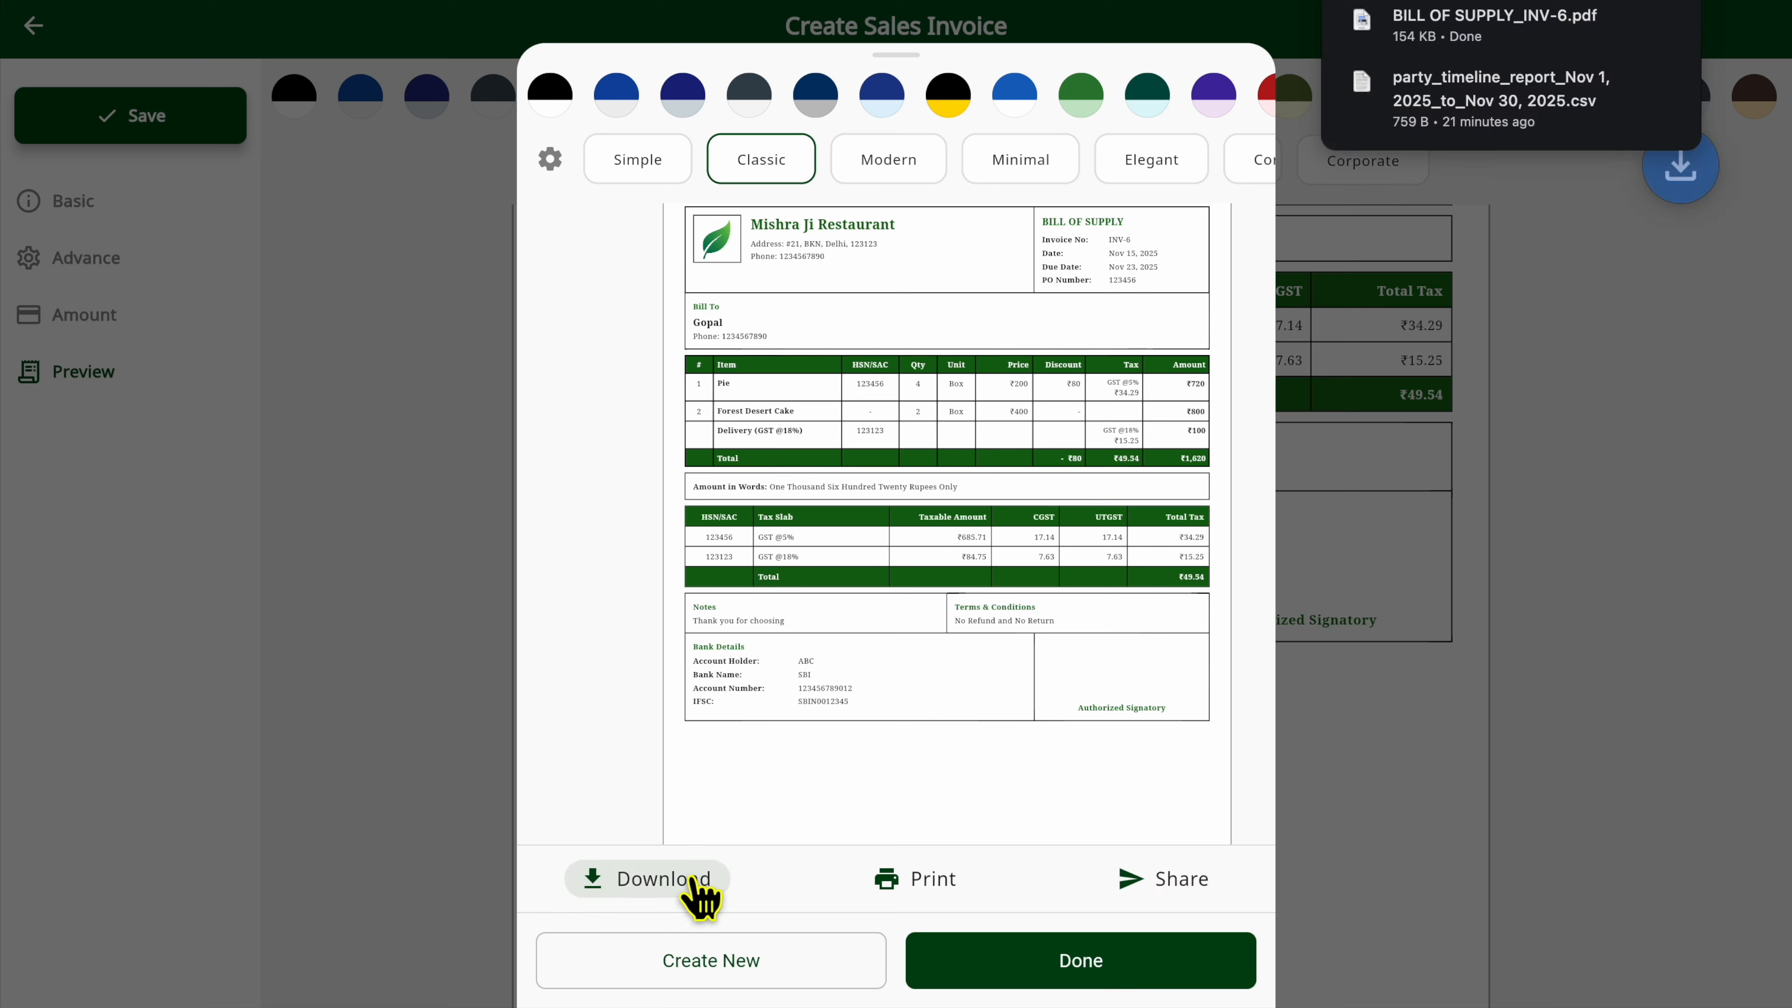
Check the invoice's print preview without printing, and finish with the saved invoice.
click(916, 883)
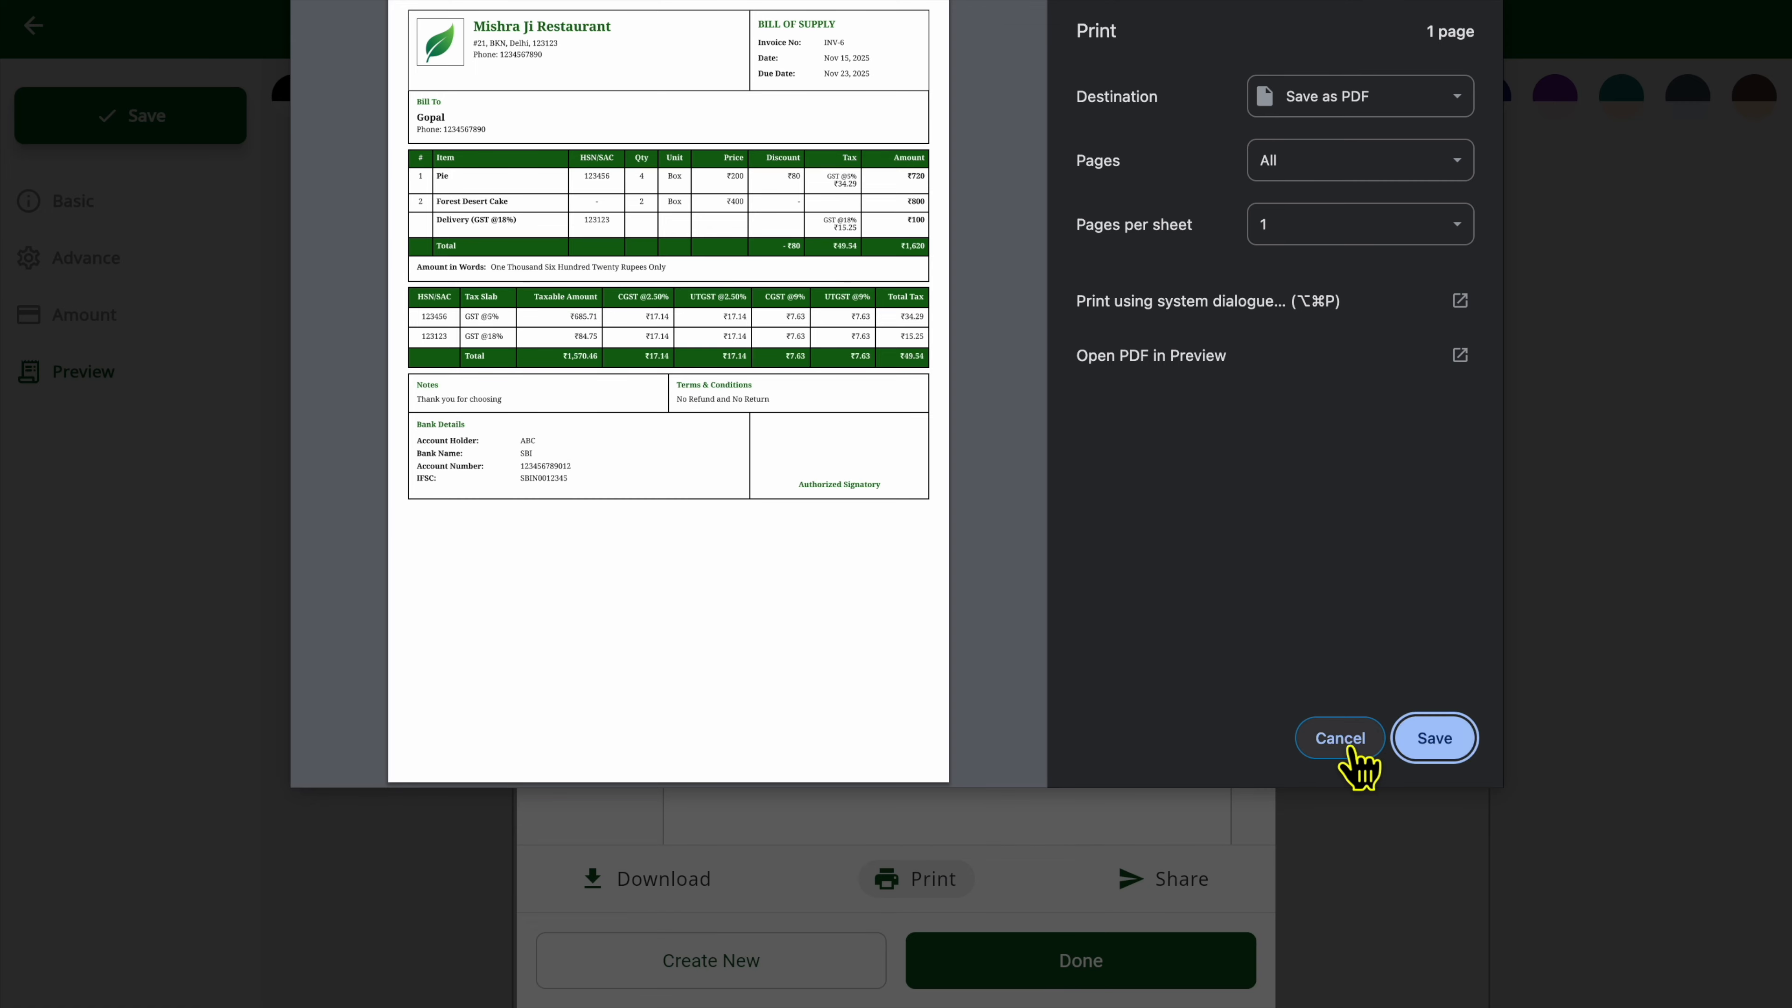
click(1344, 741)
click(980, 968)
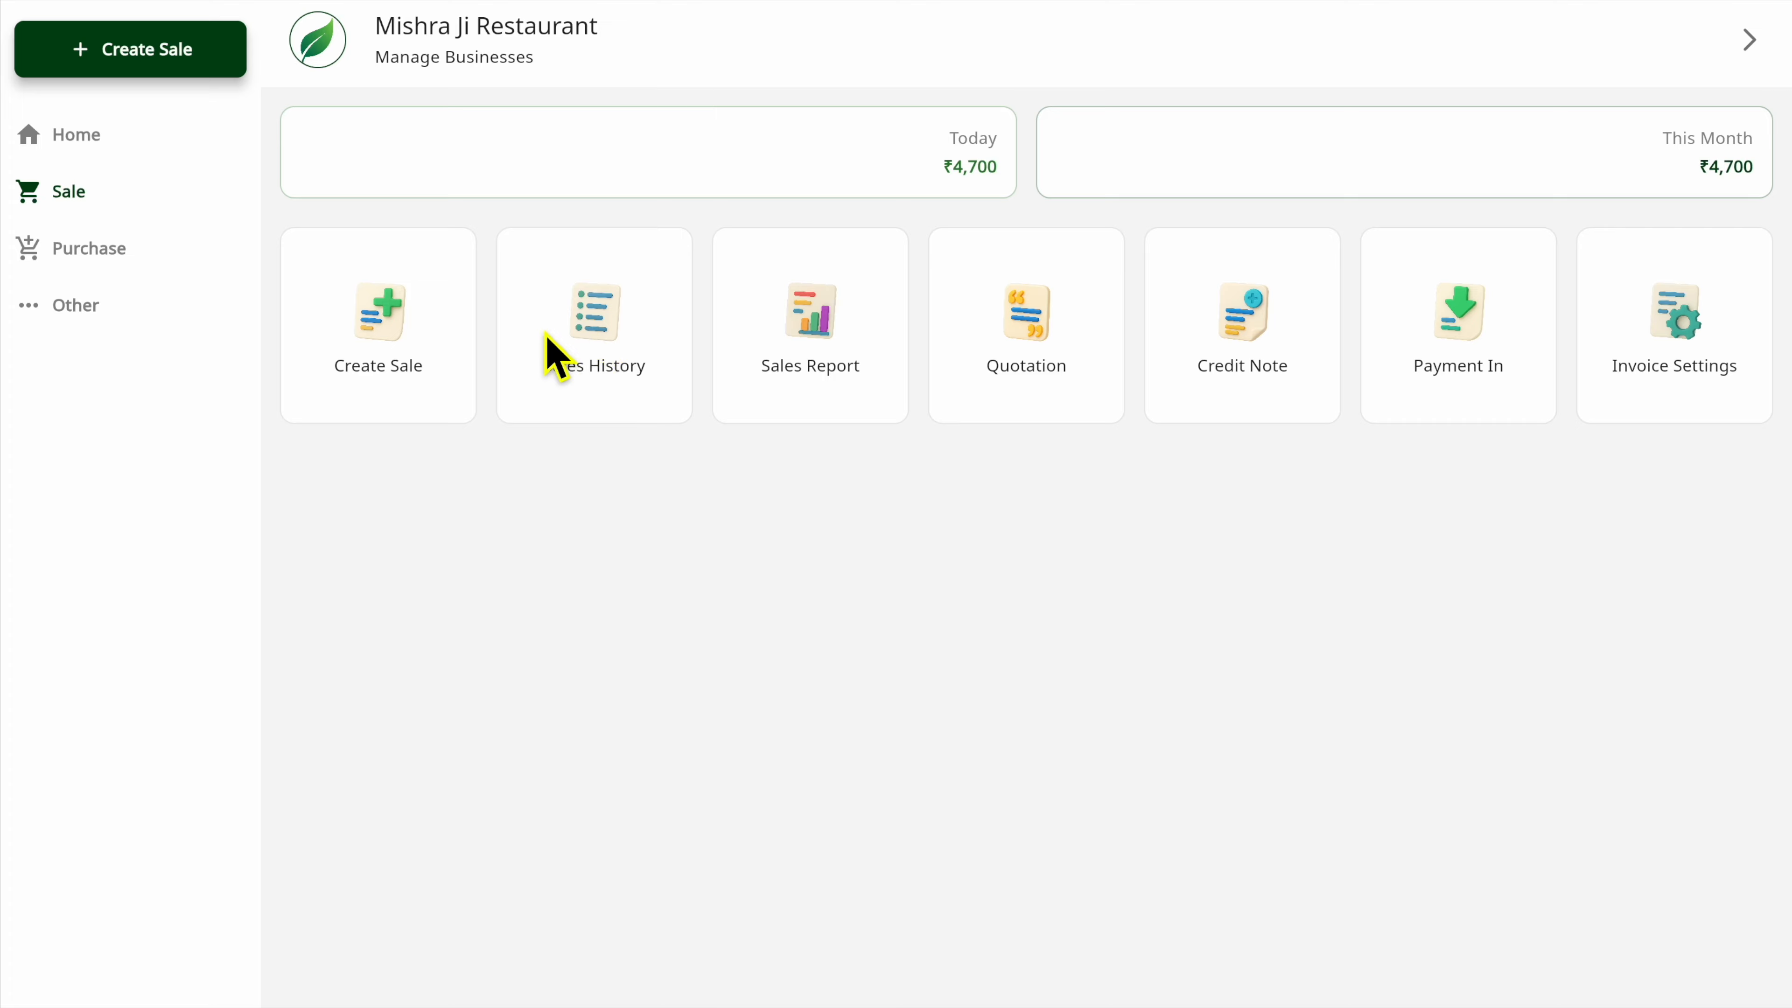
Start a new sales invoice and select the last listed party as its customer.
click(388, 352)
click(469, 282)
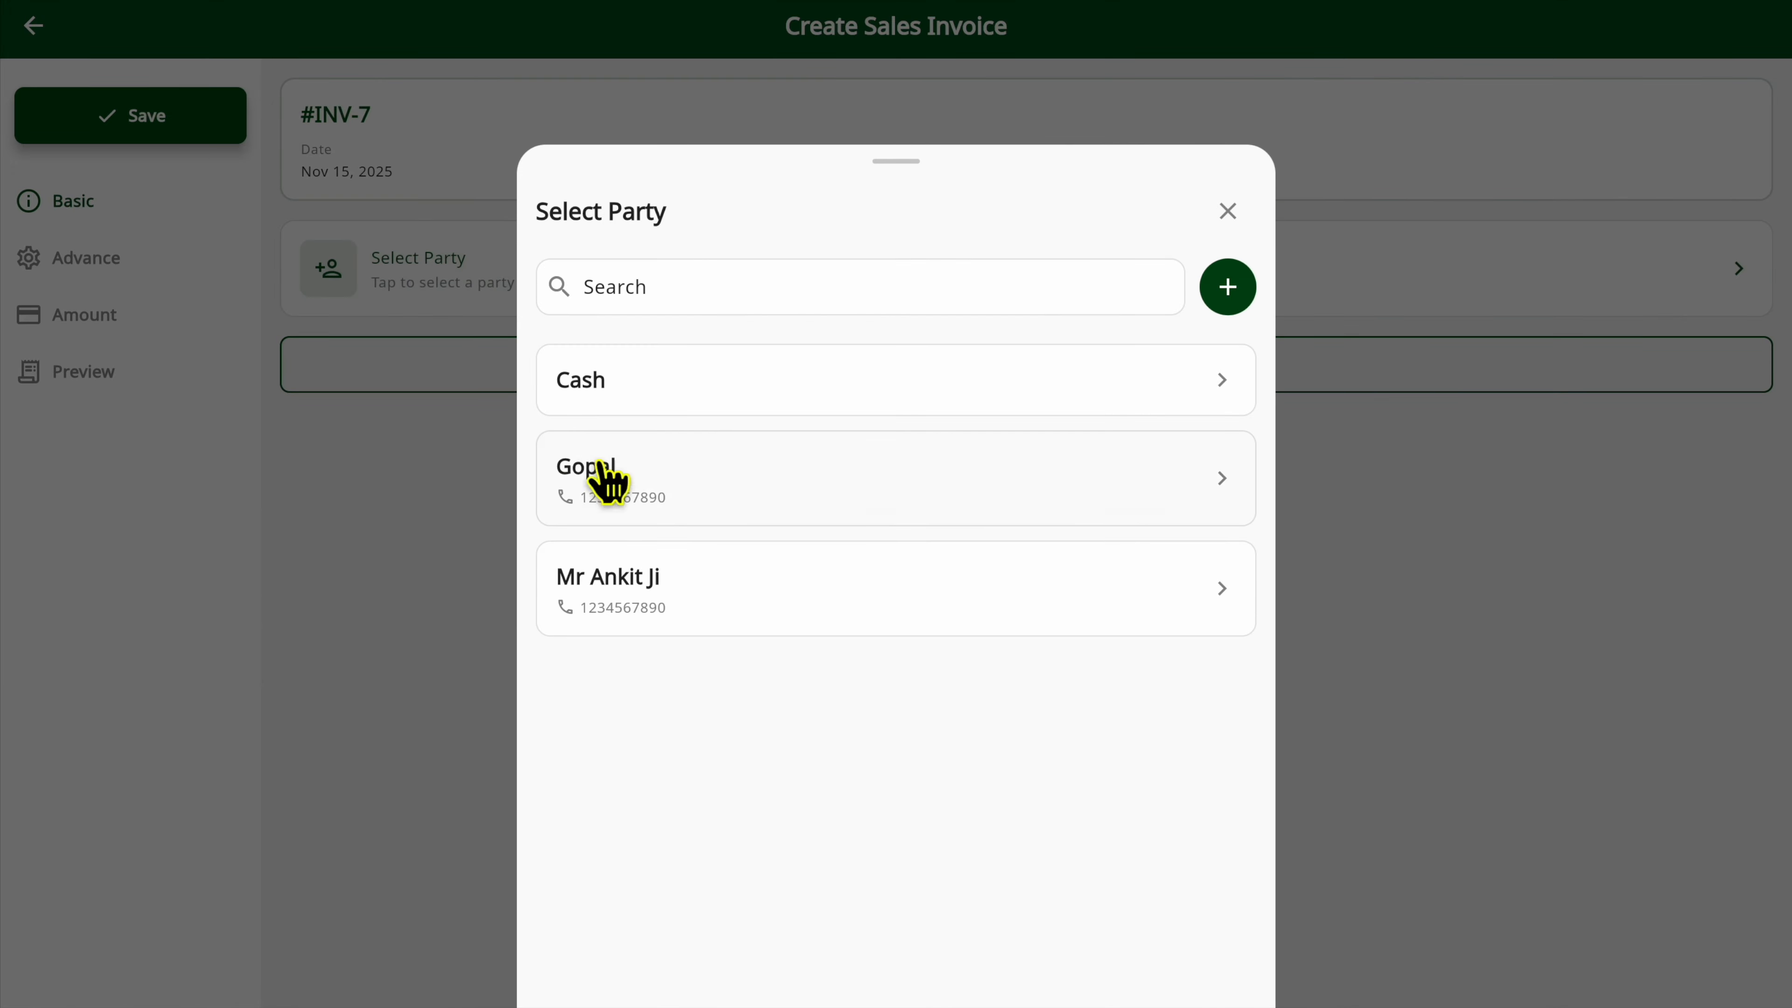
click(647, 601)
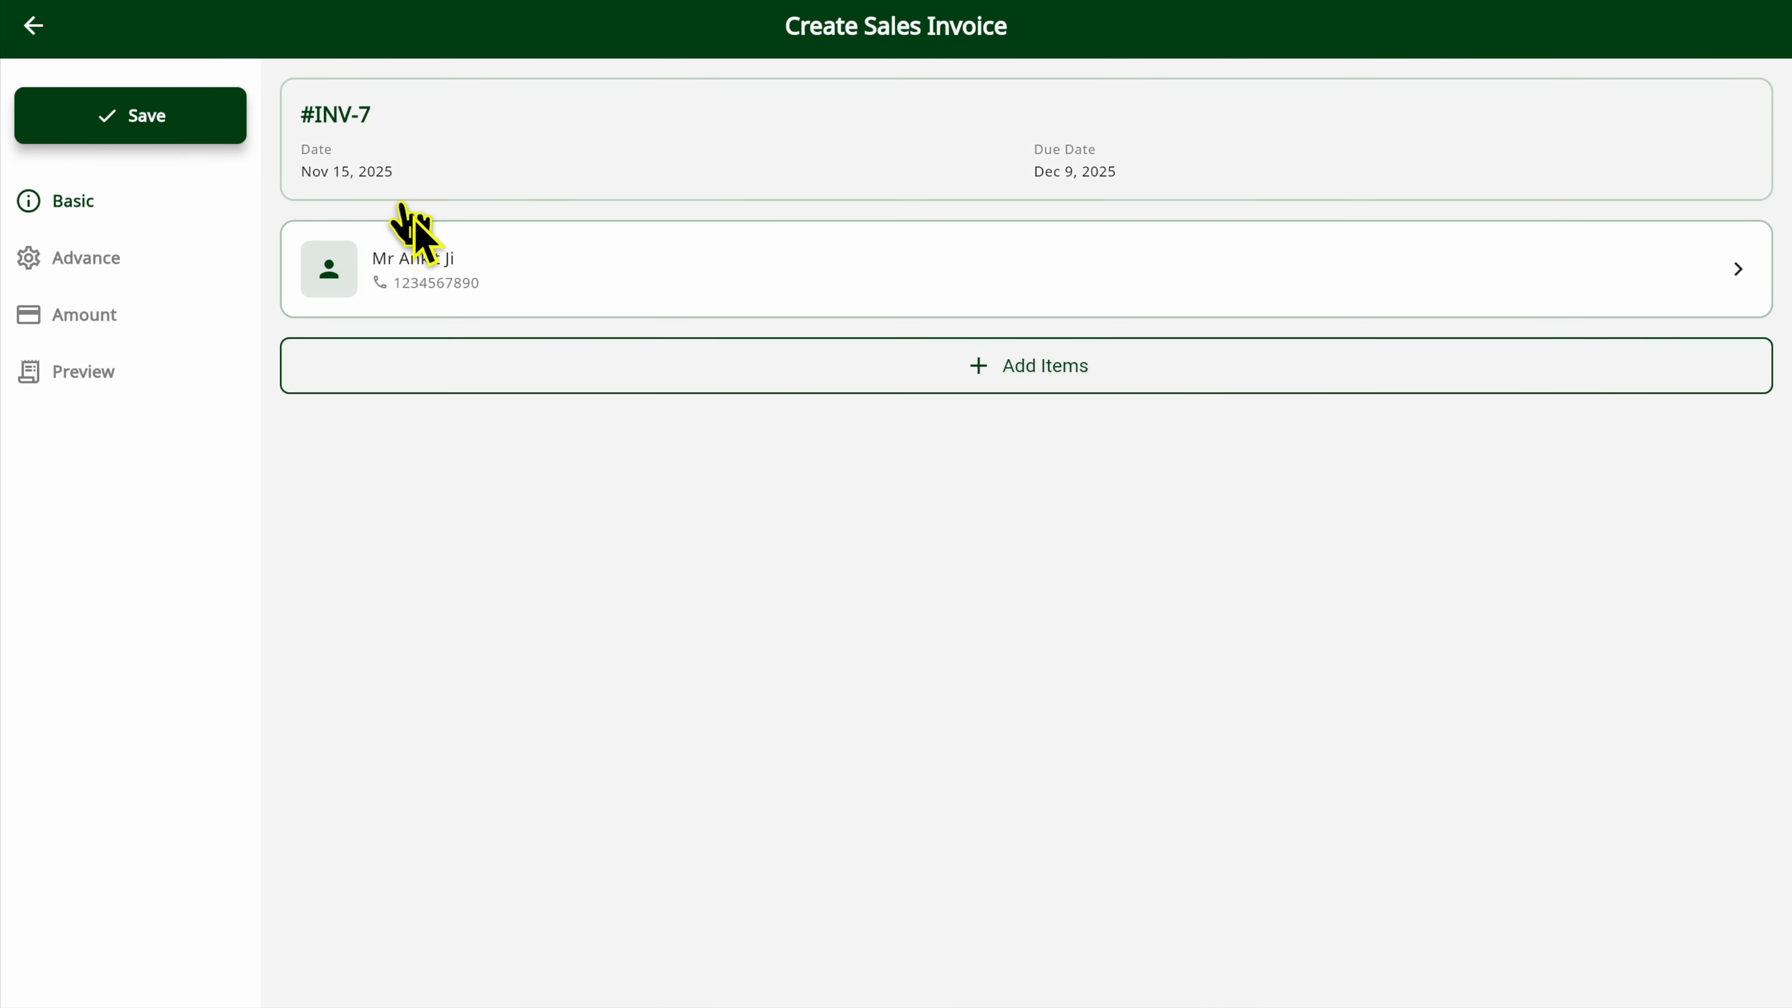
Keep the chosen customer and add one Coco Cake with no discount to the sales invoice.
click(437, 281)
click(438, 281)
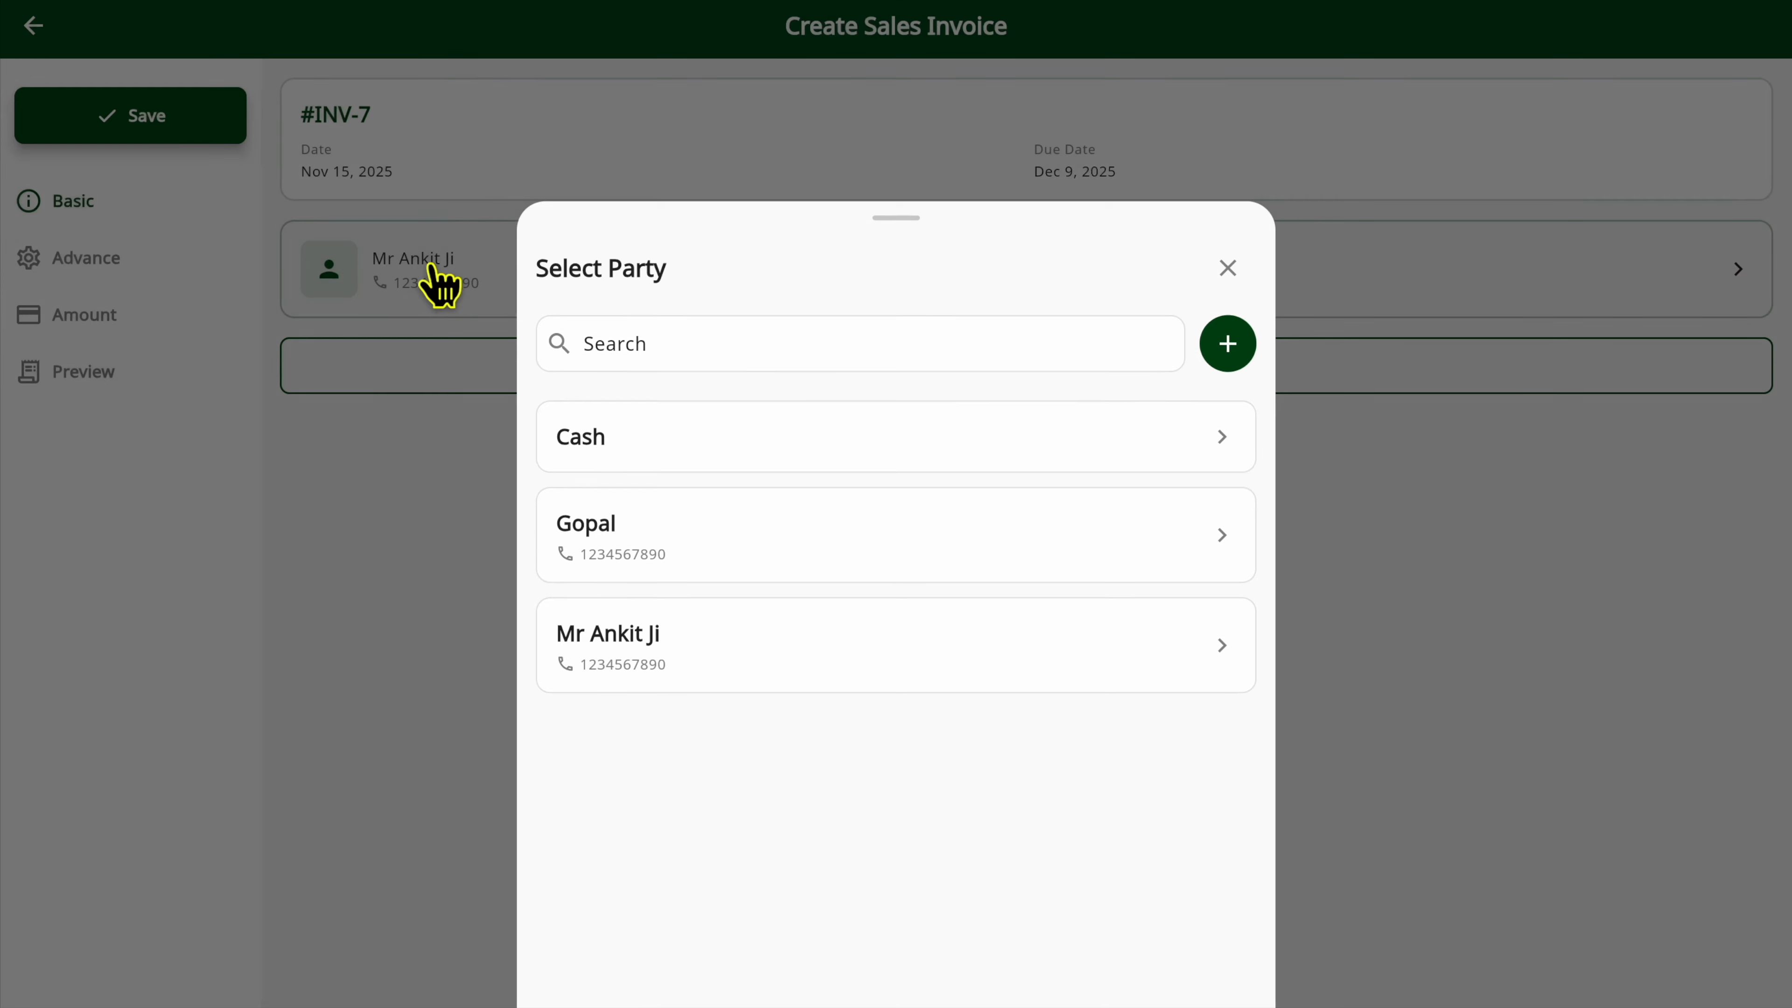
click(472, 379)
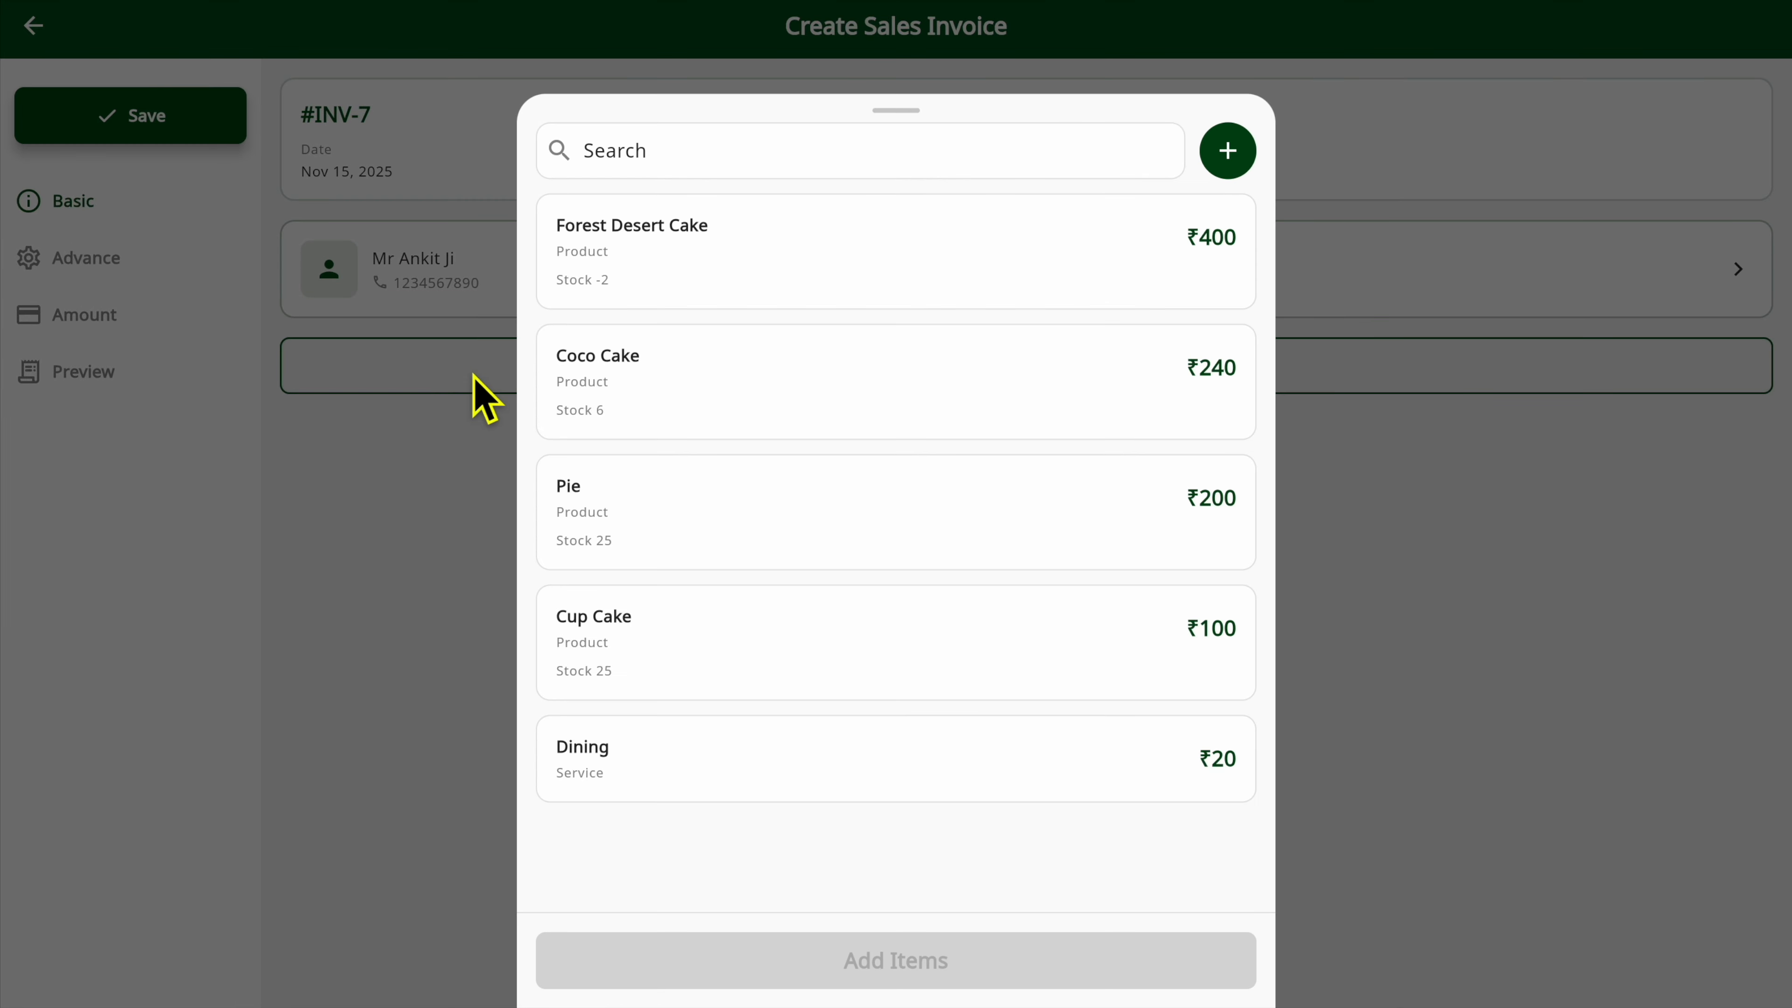
click(712, 417)
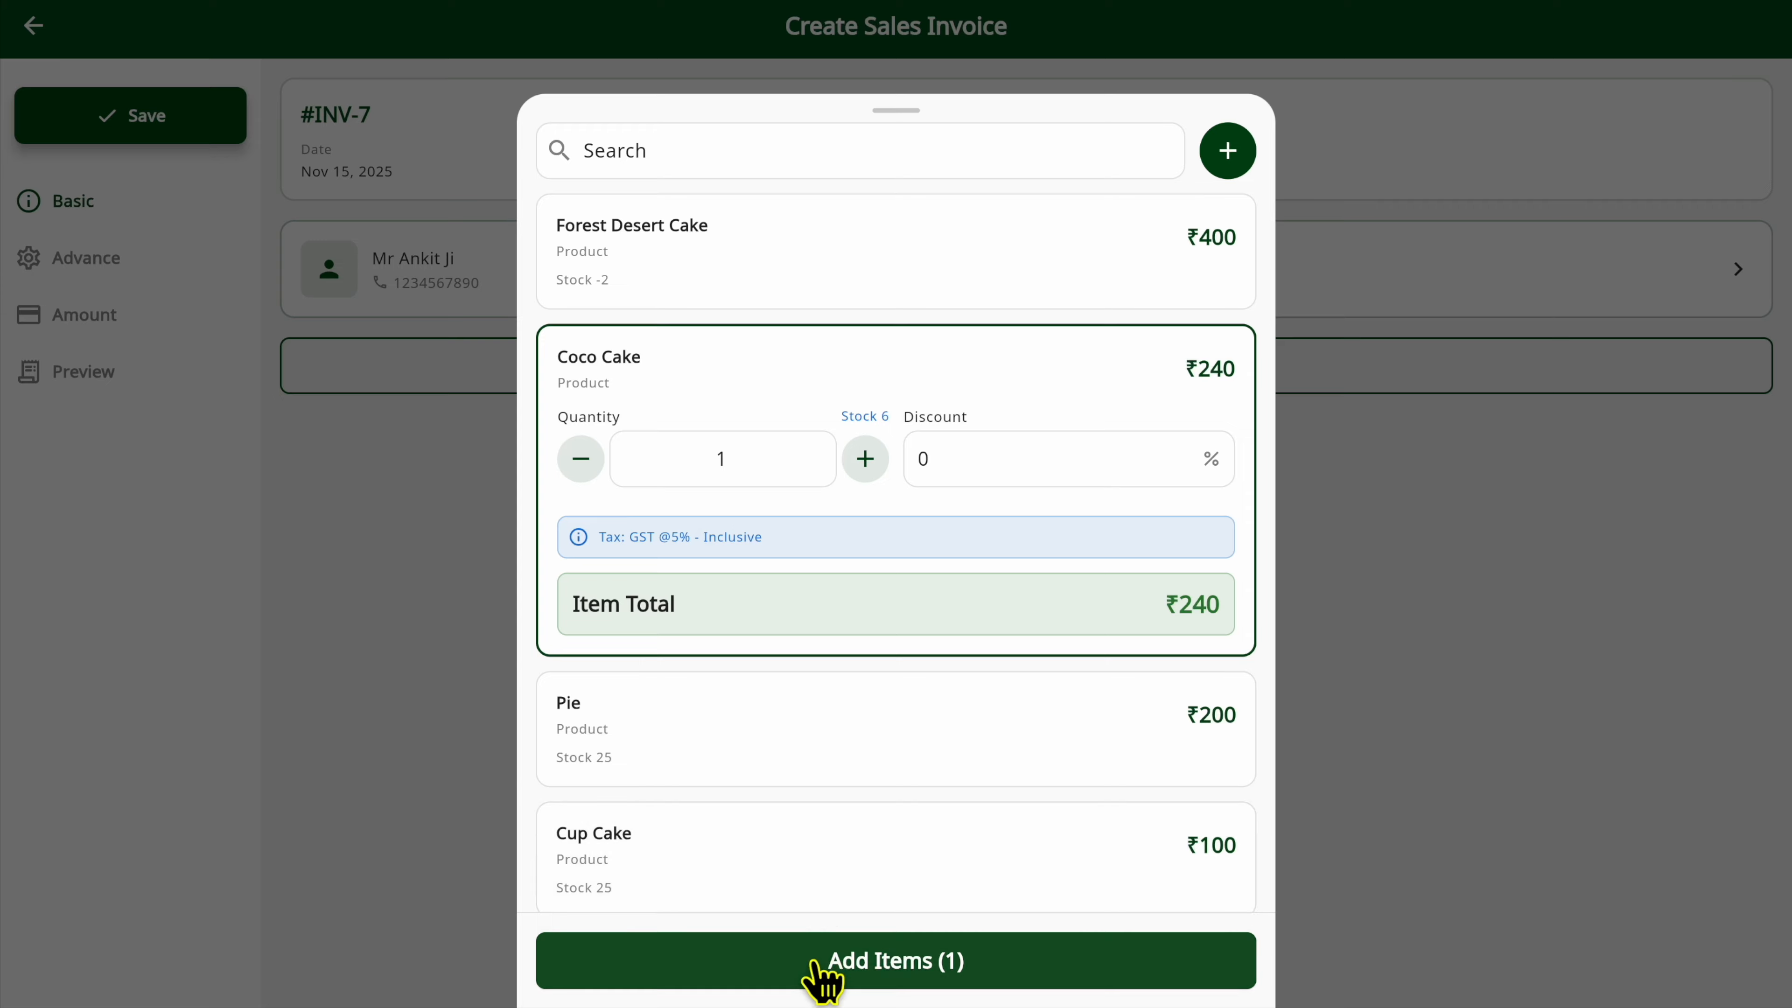
click(821, 959)
Preview the invoice in the Simple template, then save it and finish without downloading, printing or sharing it.
click(84, 259)
click(89, 325)
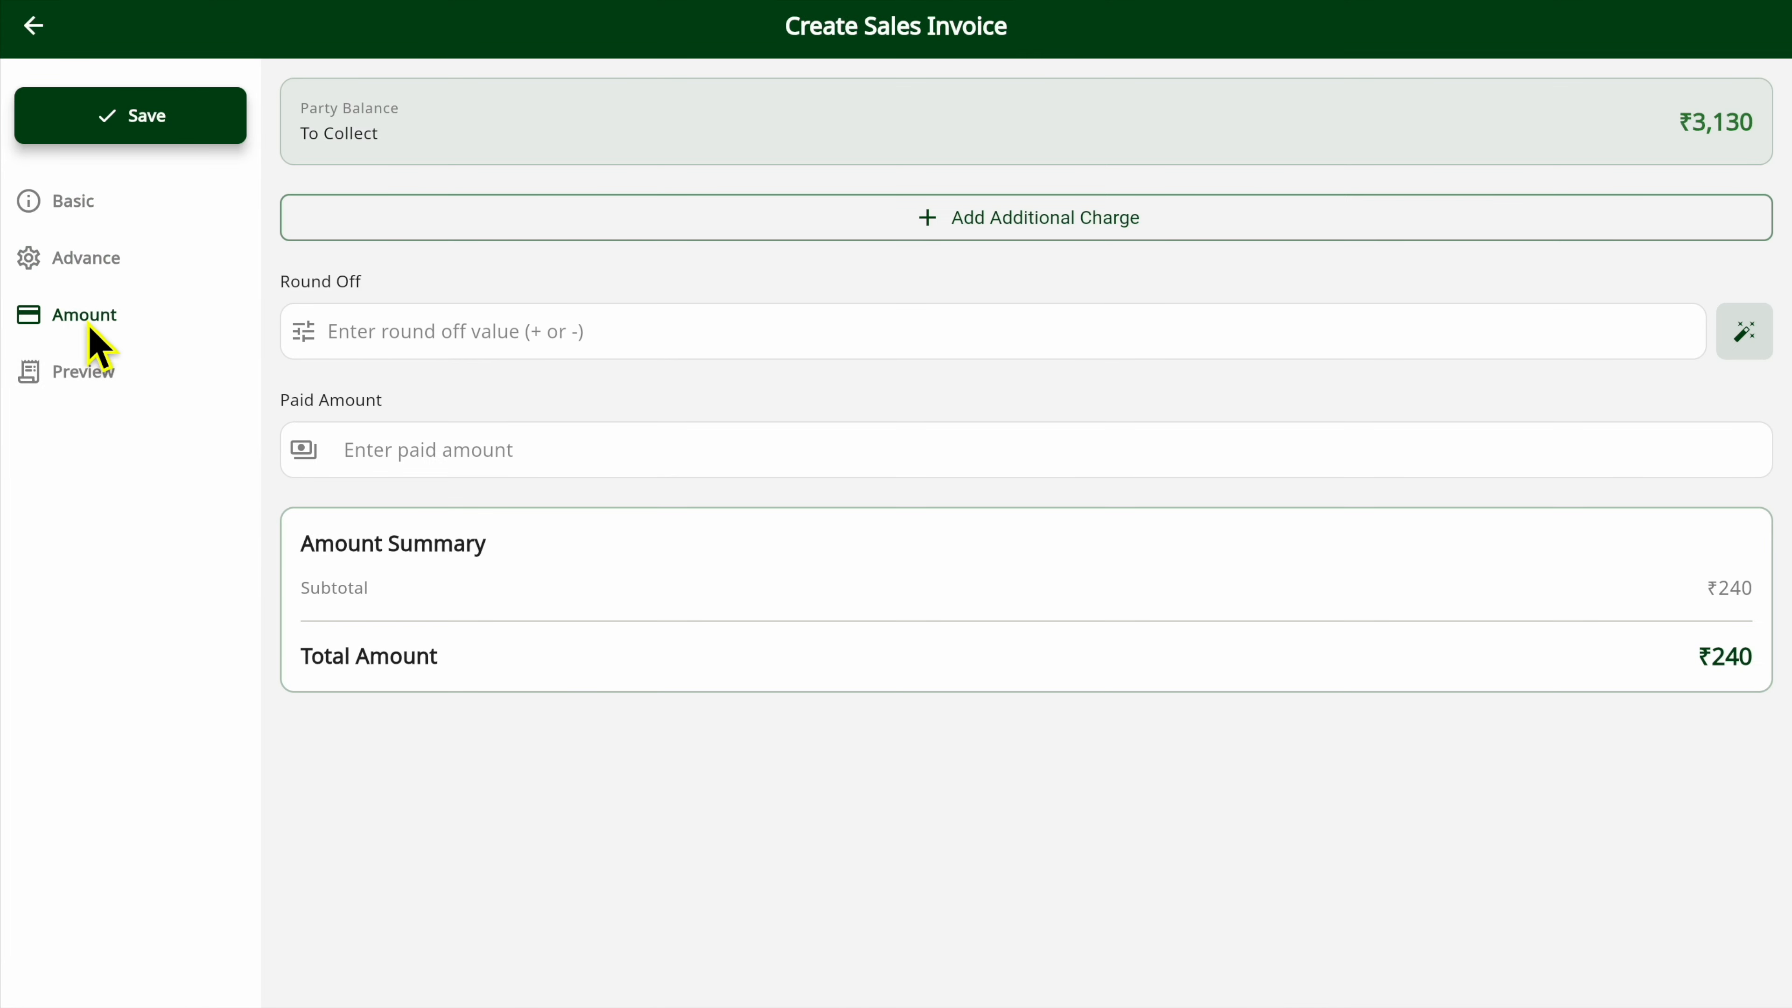
click(92, 374)
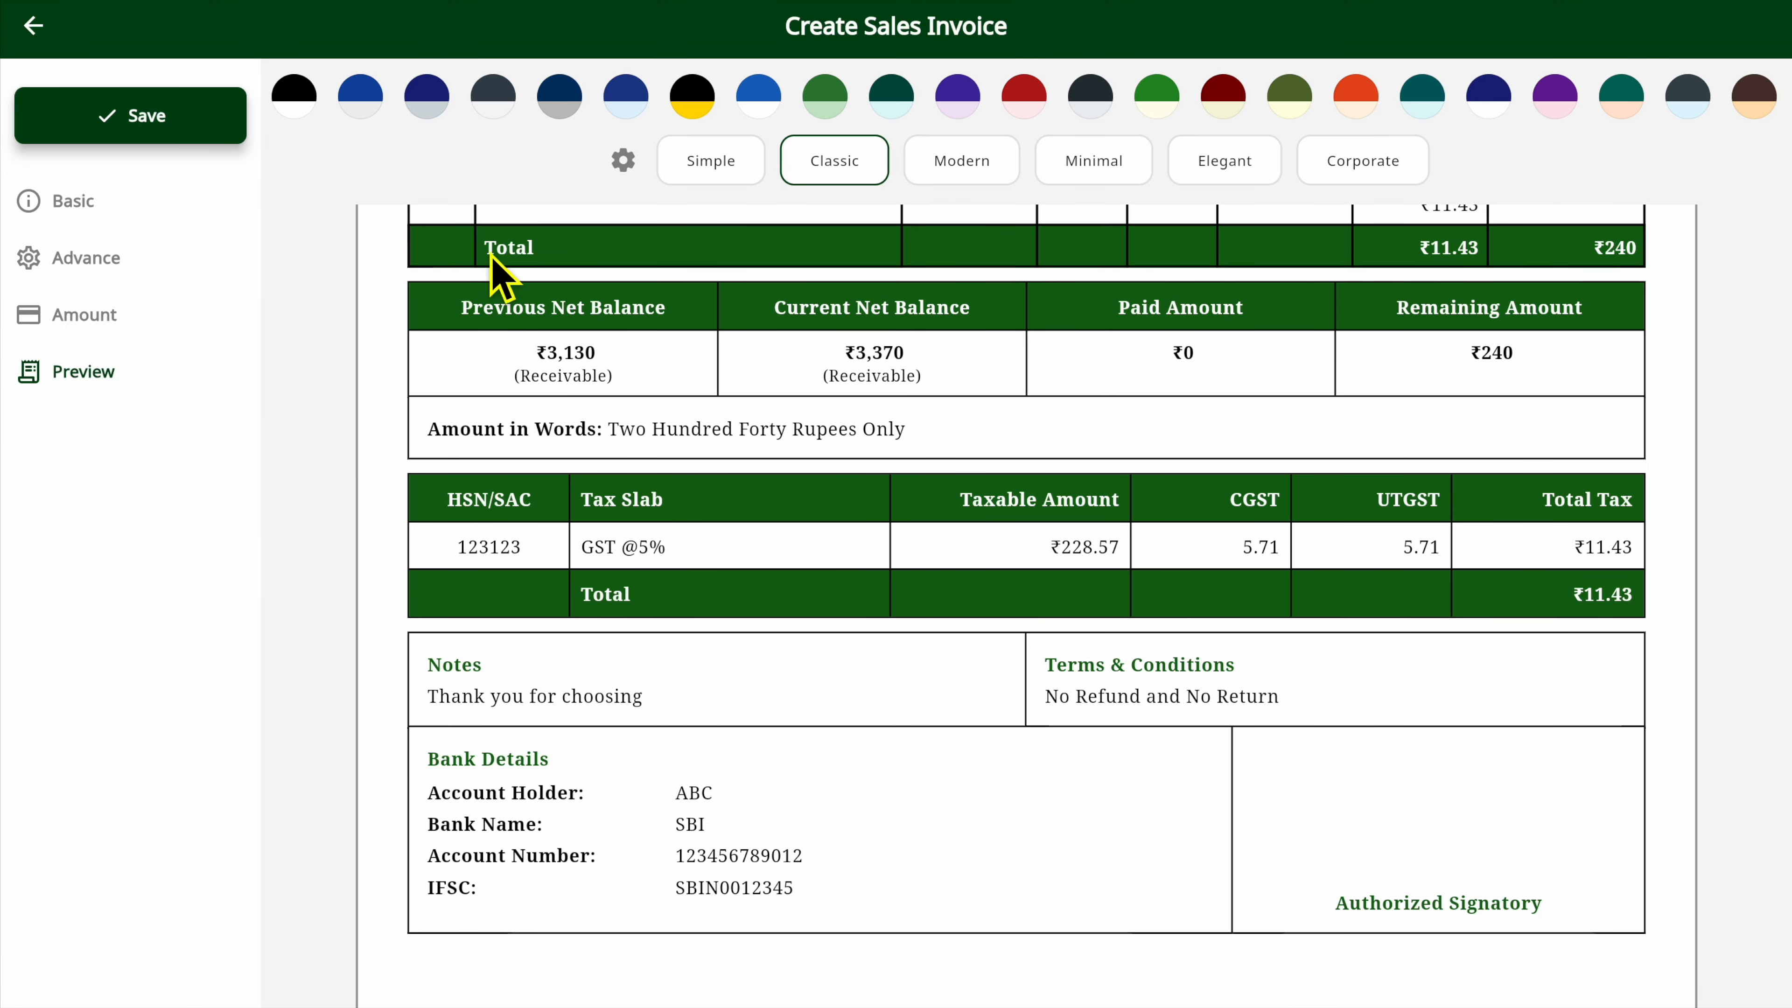
click(736, 161)
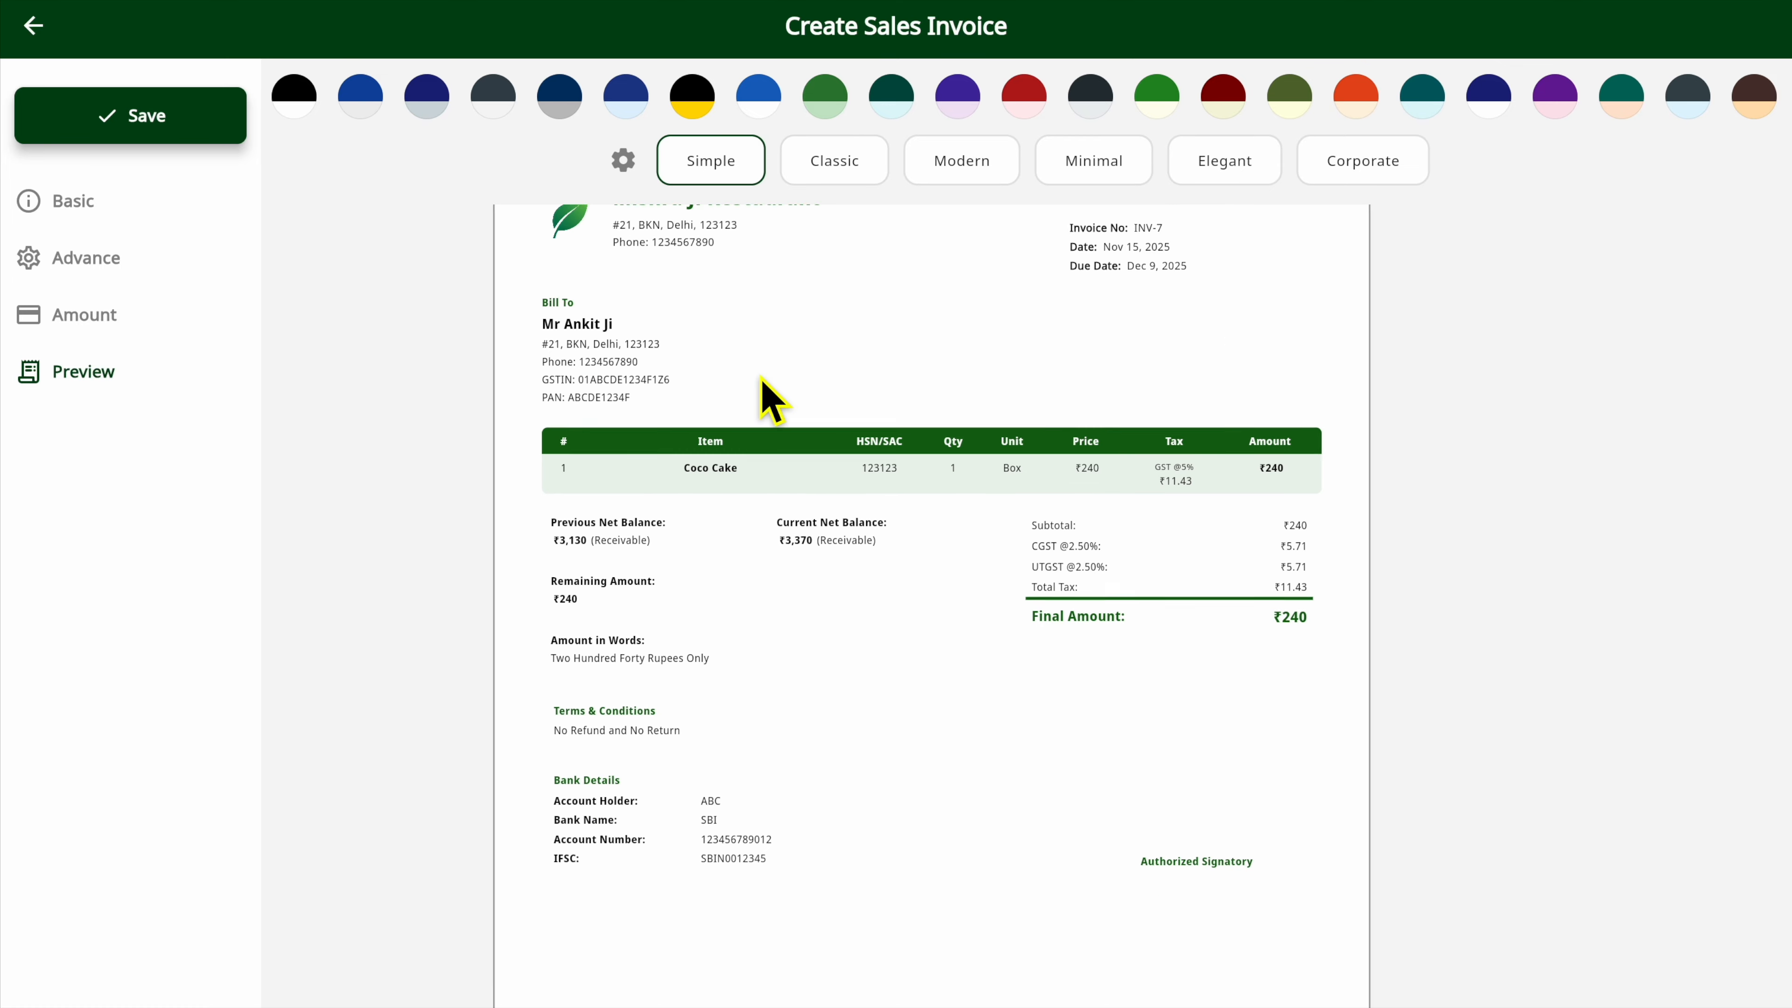
click(138, 113)
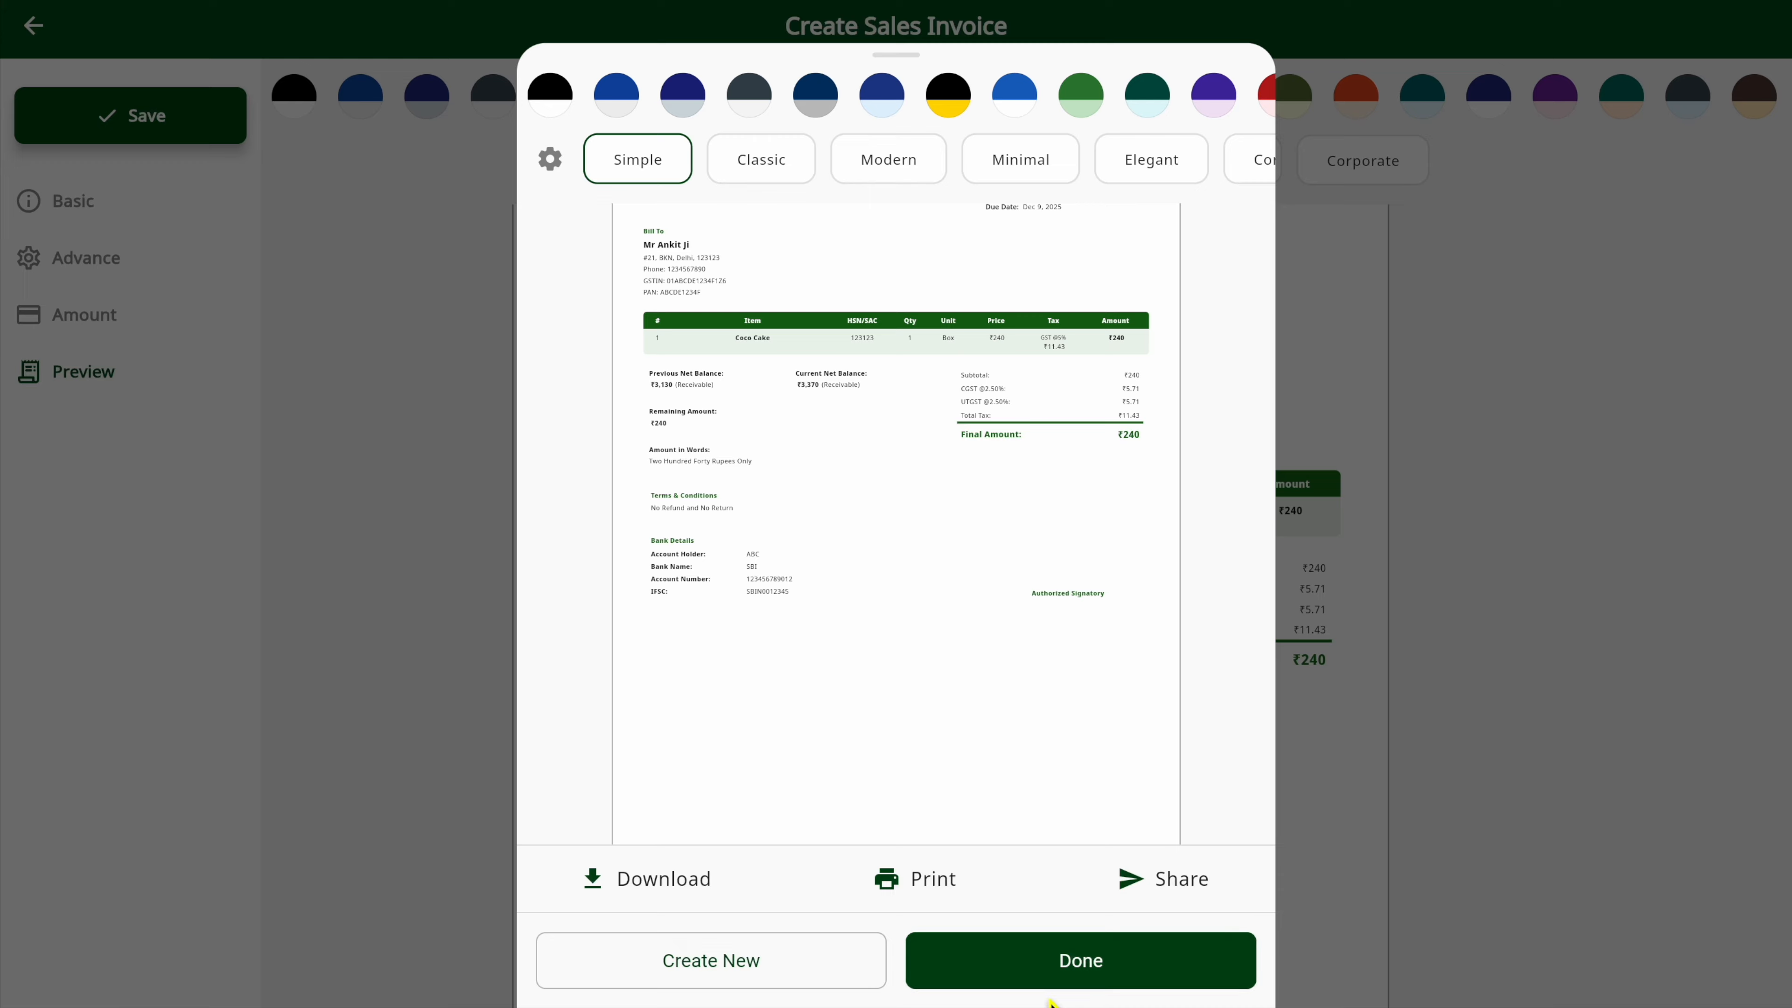
click(1047, 960)
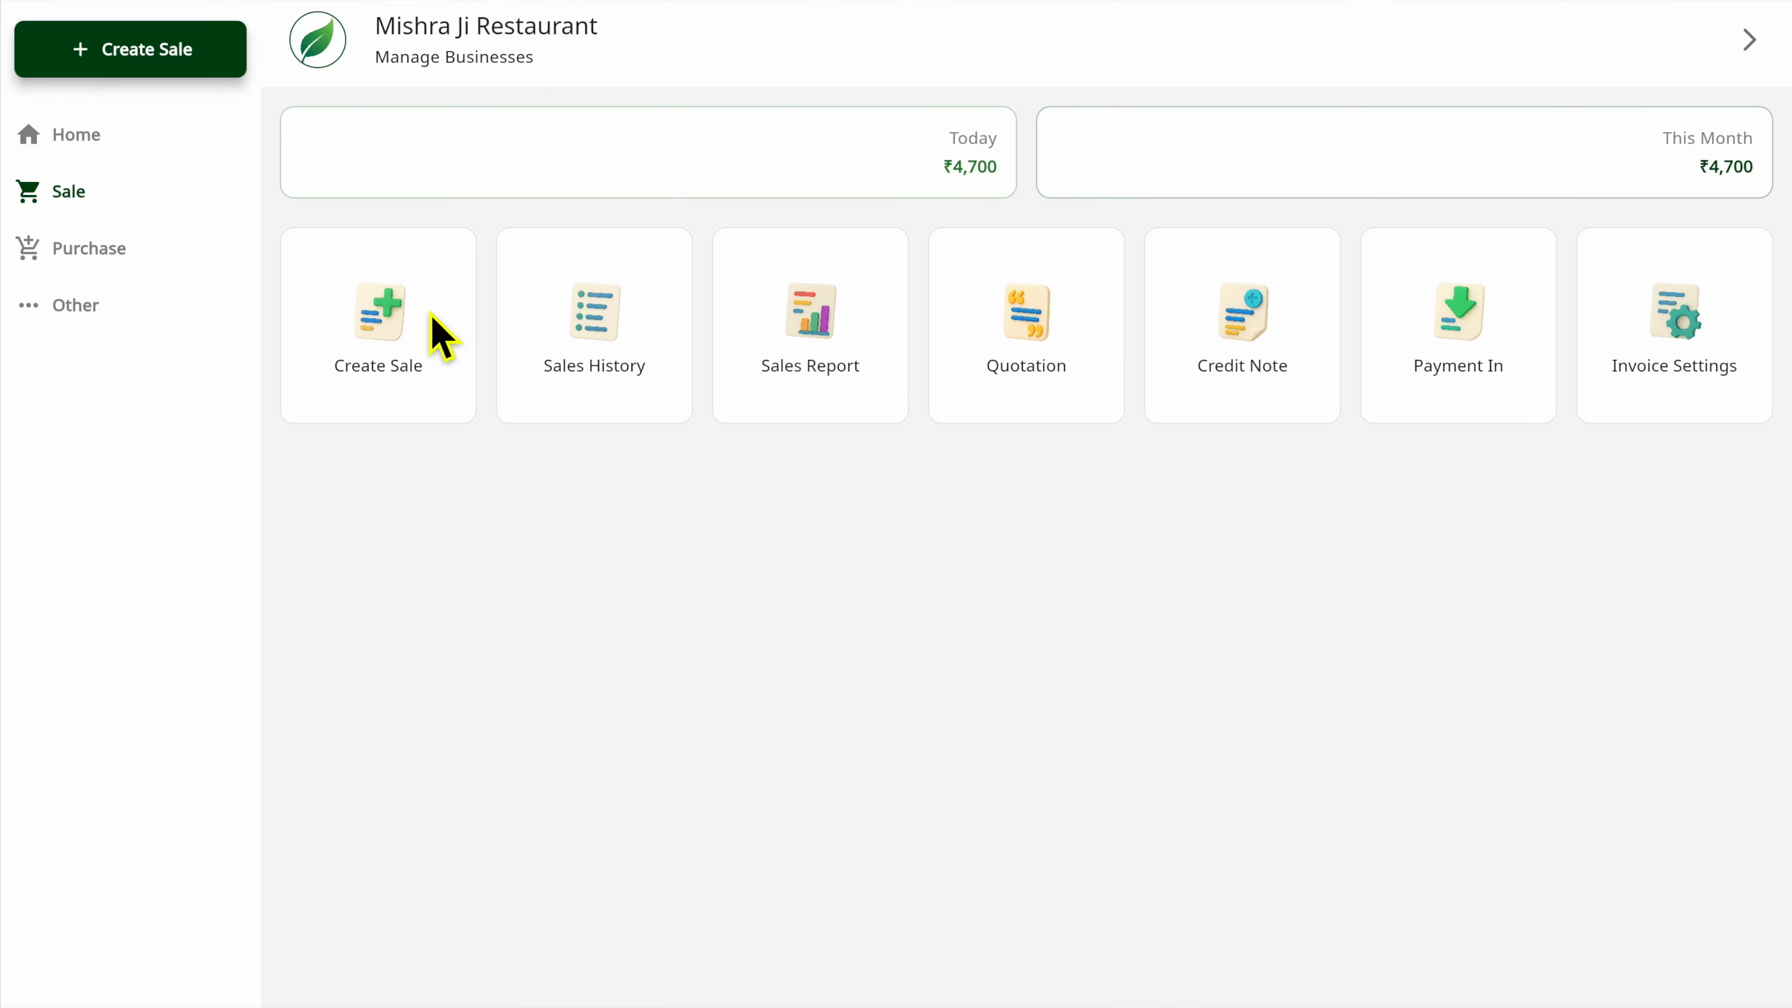